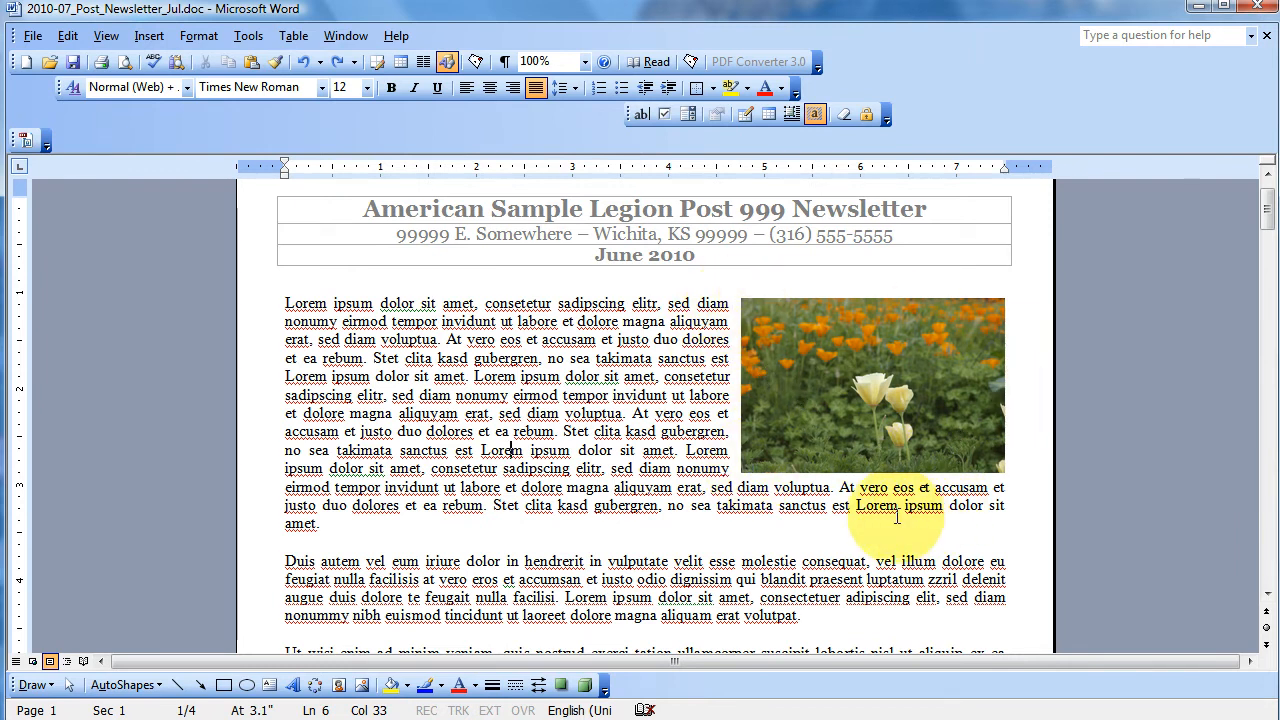
# - Insert the picture business-women02.png from Sample Pictures into the body text near the bottom of page 1
pyautogui.scroll(-9, 870, 512)
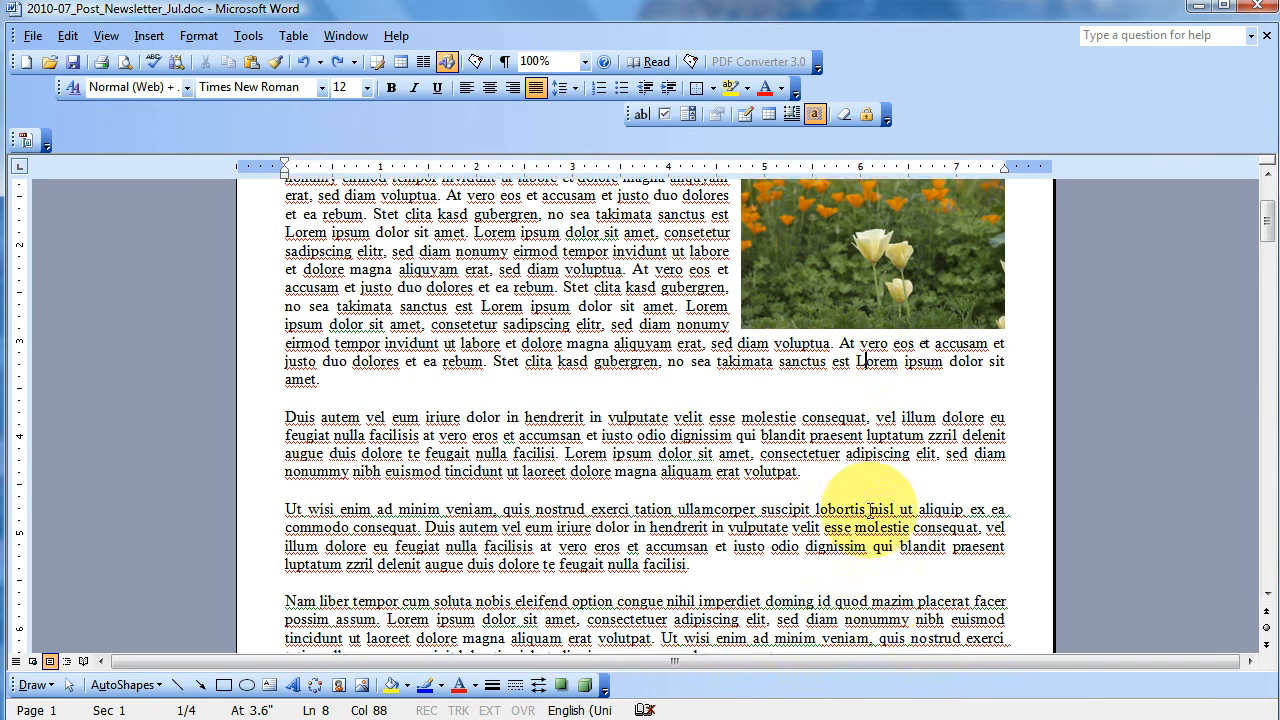
pyautogui.scroll(3, 870, 512)
pyautogui.scroll(-3, 865, 510)
pyautogui.click(1004, 393)
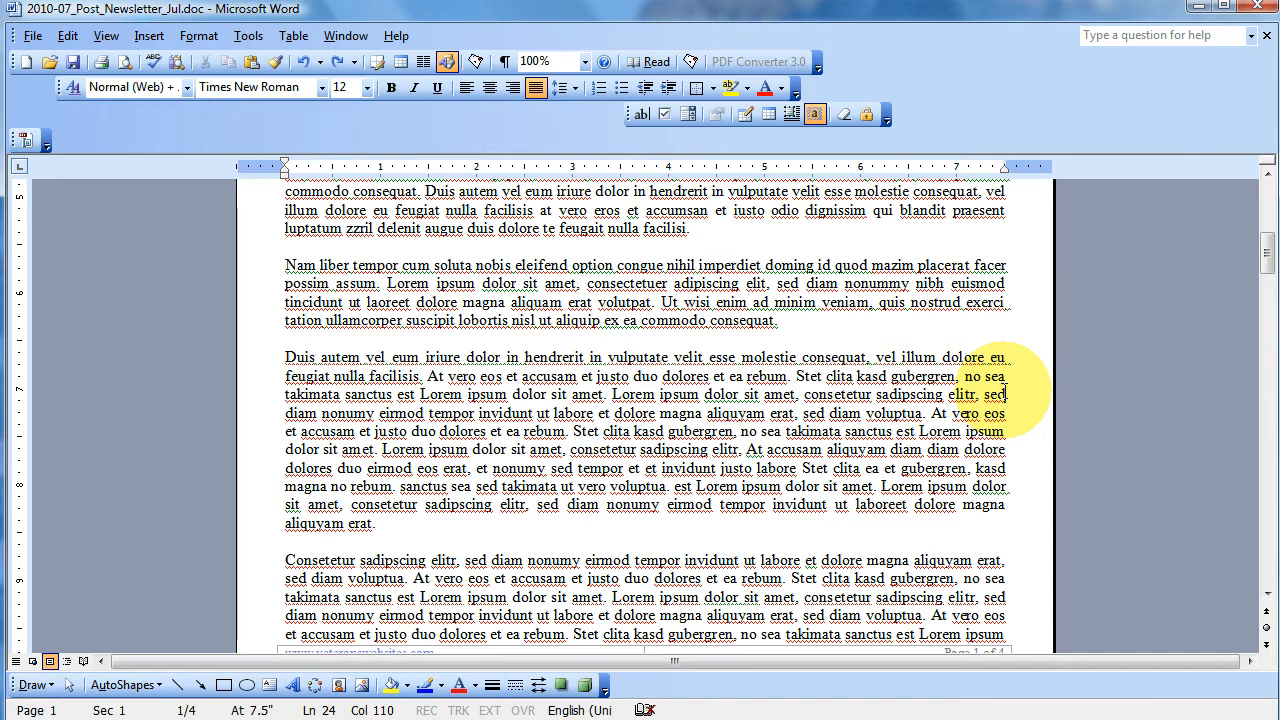
pyautogui.click(148, 36)
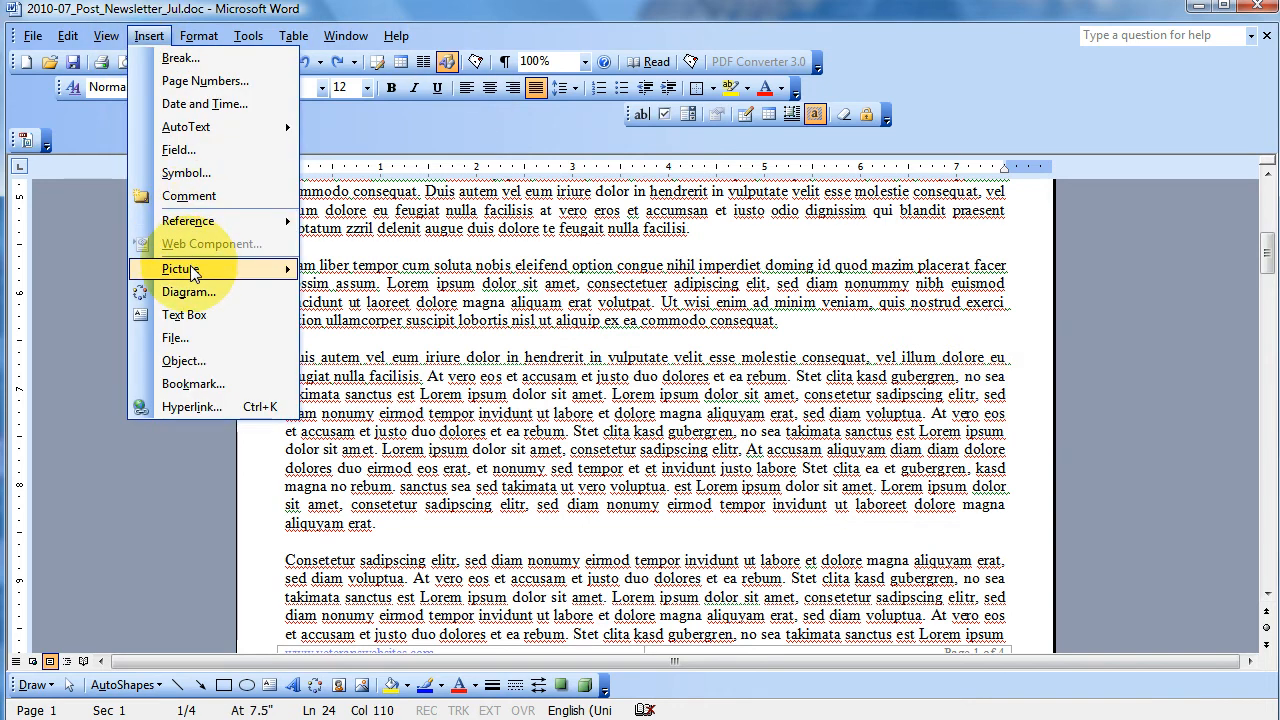
pyautogui.moveTo(290, 270)
pyautogui.click(347, 295)
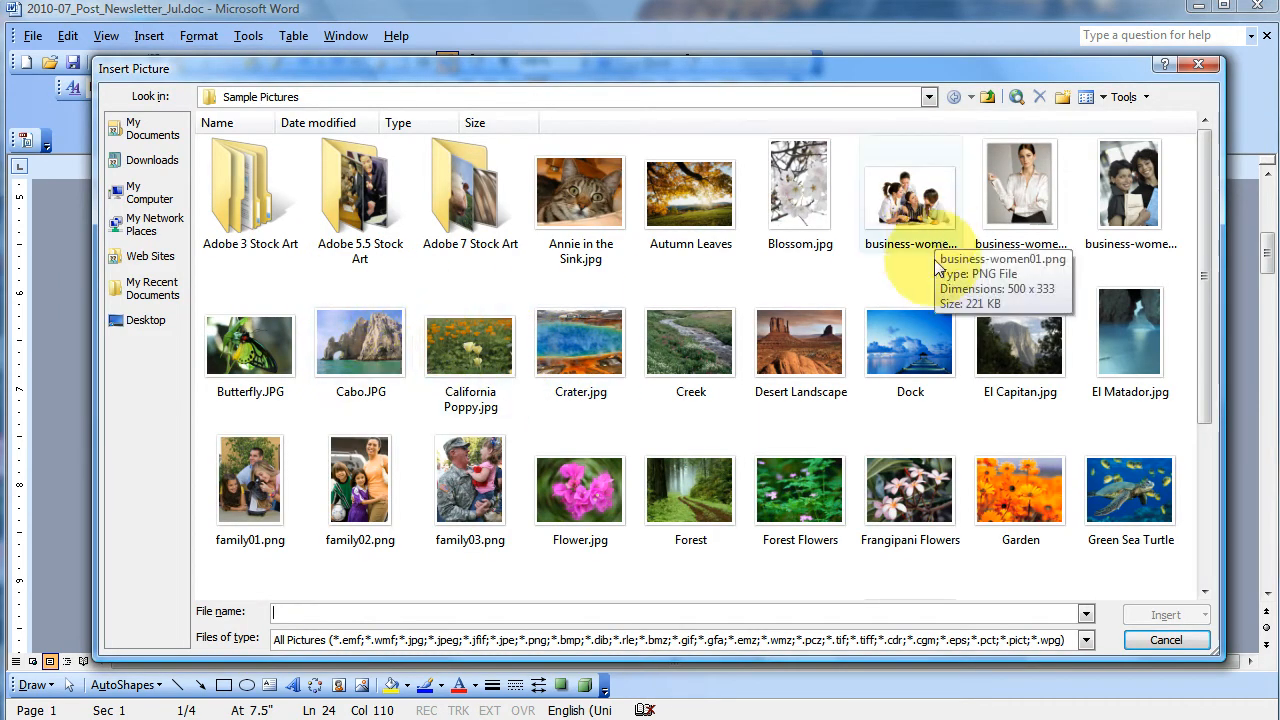
pyautogui.doubleClick(985, 212)
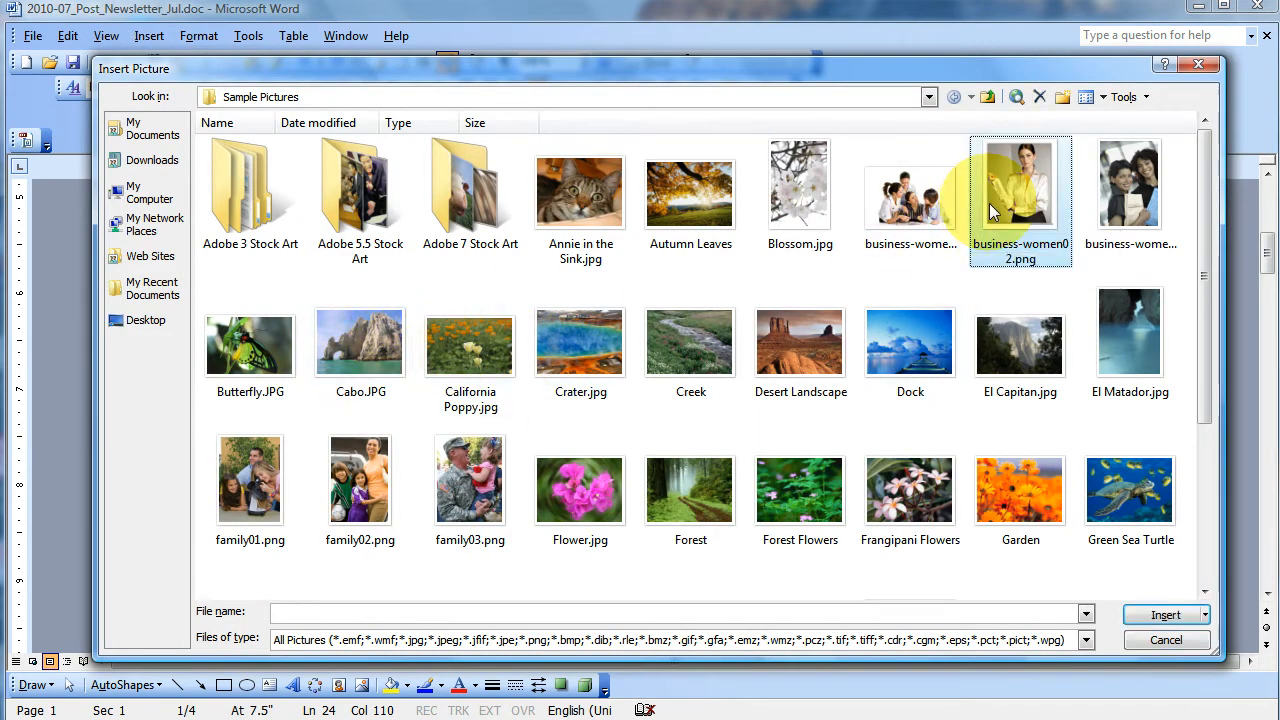
# - Shrink the inserted picture proportionally to about 1.8 inches wide
pyautogui.click(781, 336)
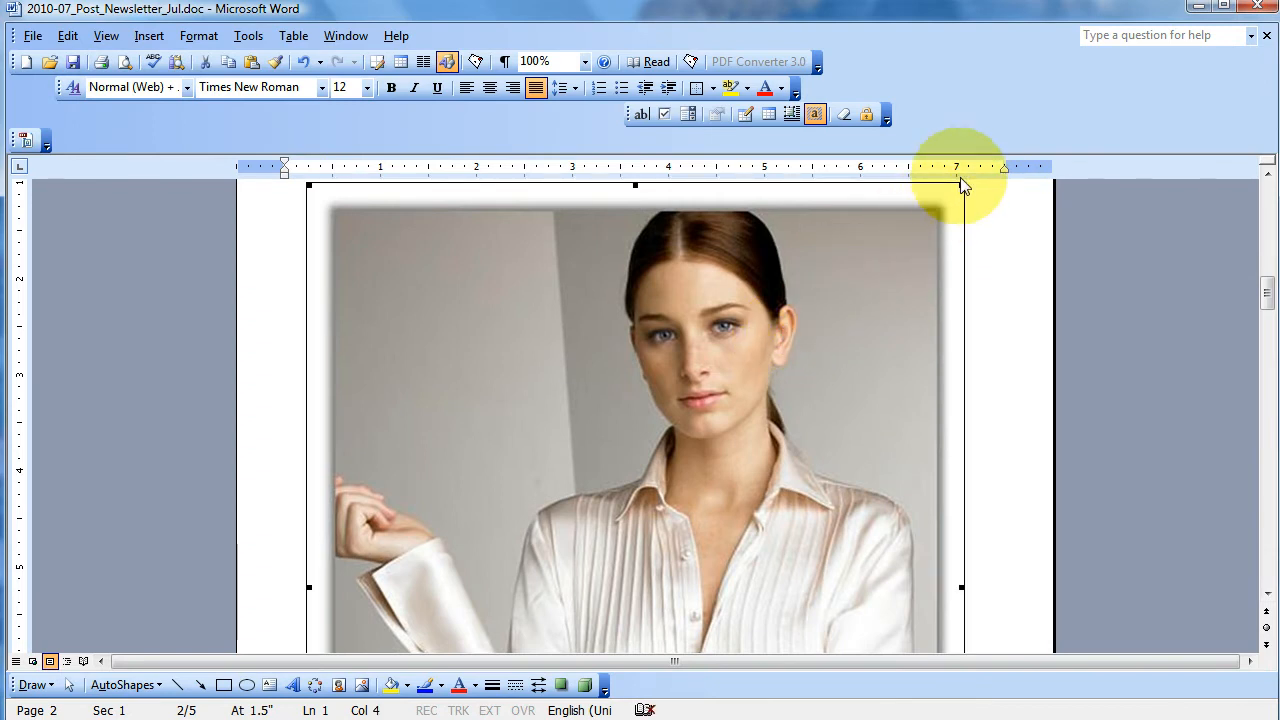
pyautogui.moveTo(960, 186); pyautogui.dragTo(490, 655)
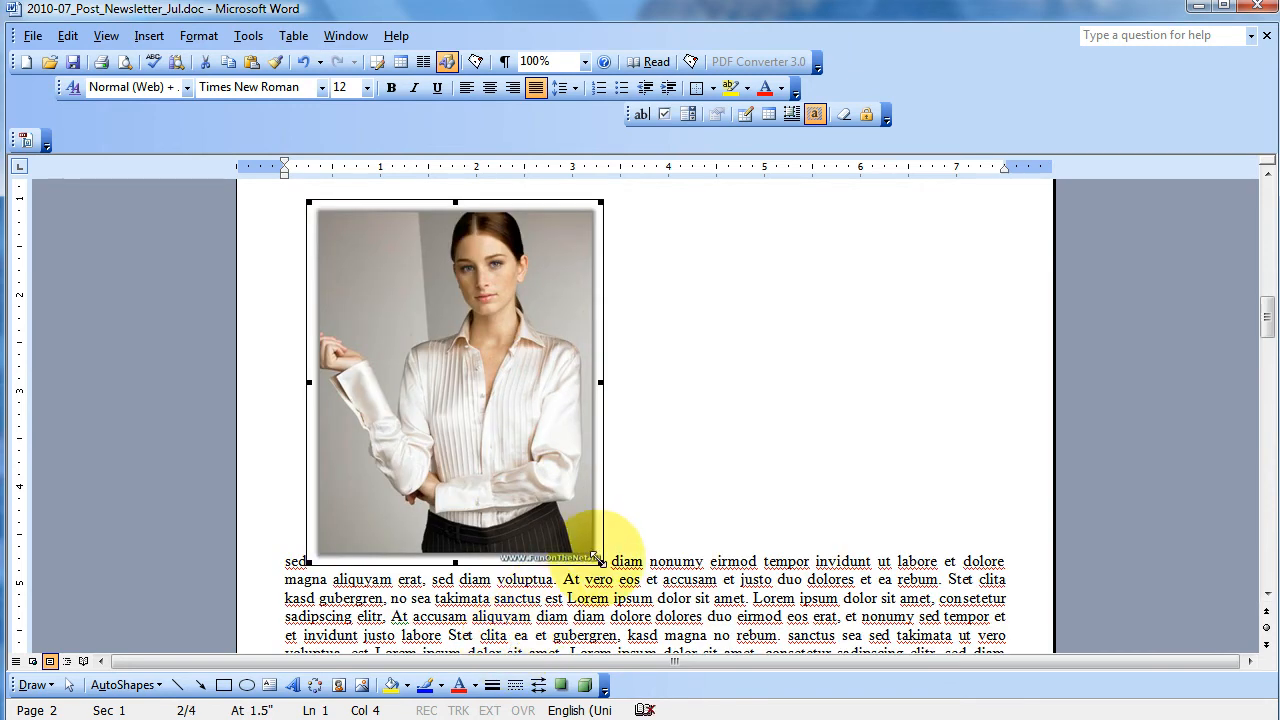
pyautogui.moveTo(600, 558); pyautogui.dragTo(445, 408)
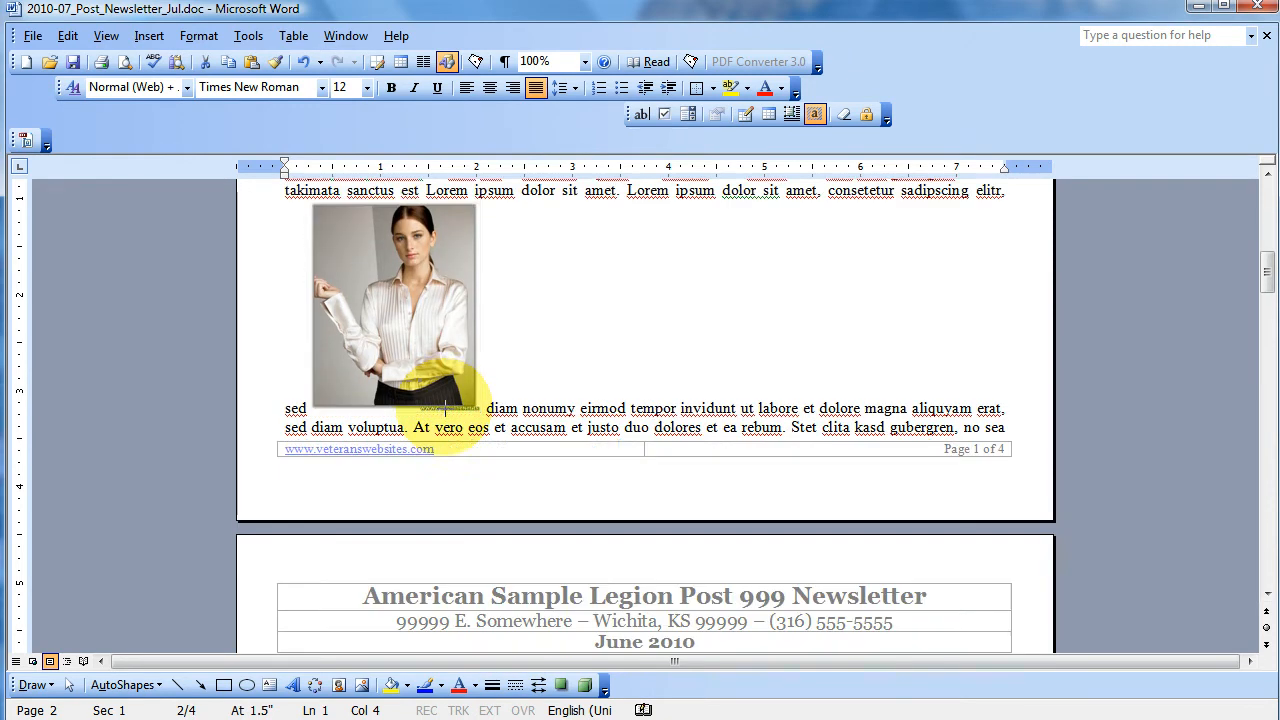
# - Format the picture with Square text wrapping and right horizontal alignment
pyautogui.doubleClick(430, 345)
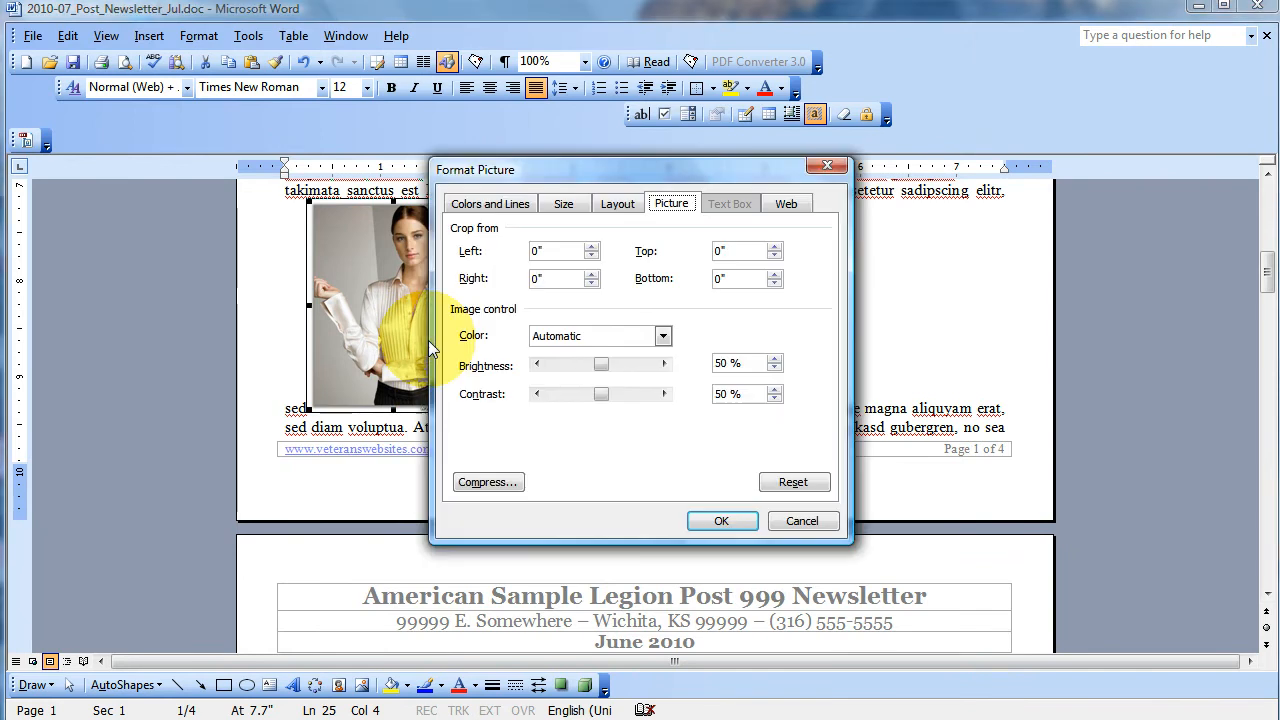
pyautogui.click(606, 206)
pyautogui.click(564, 266)
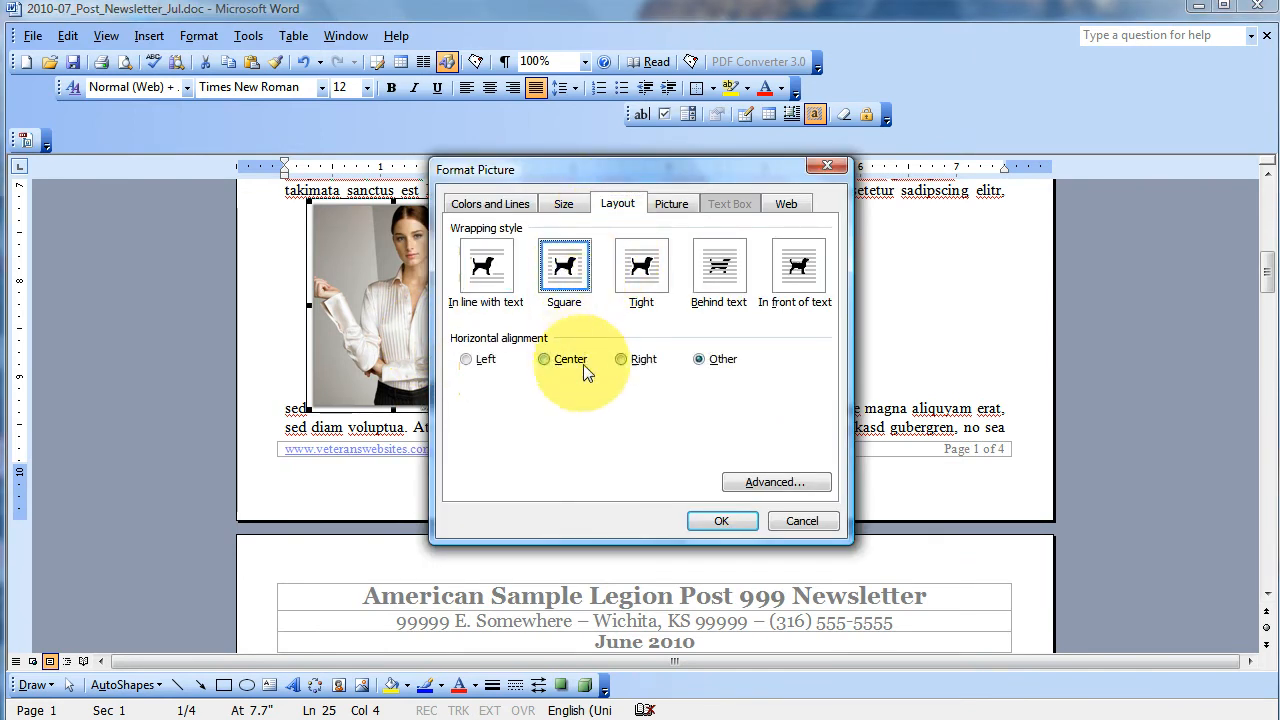
pyautogui.click(712, 521)
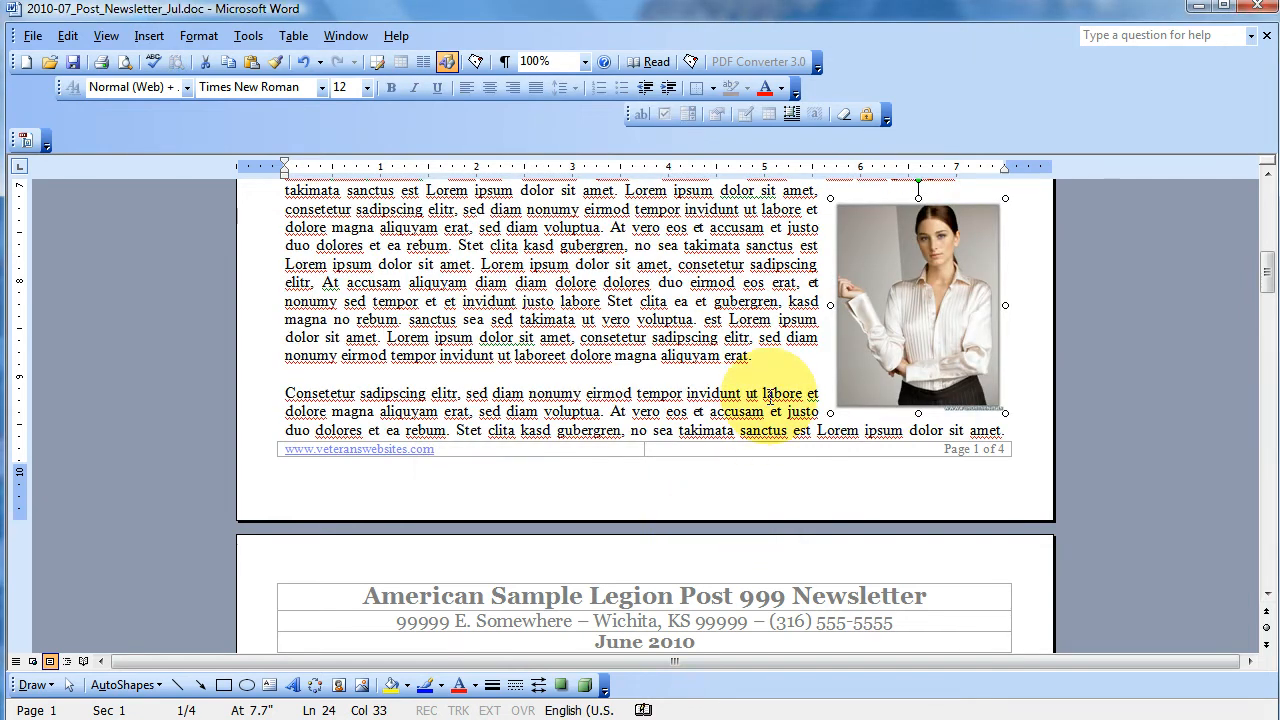
# - Nudge the wrapped picture up along the Duis autem paragraph at the bottom of page 1
pyautogui.scroll(2, 770, 395)
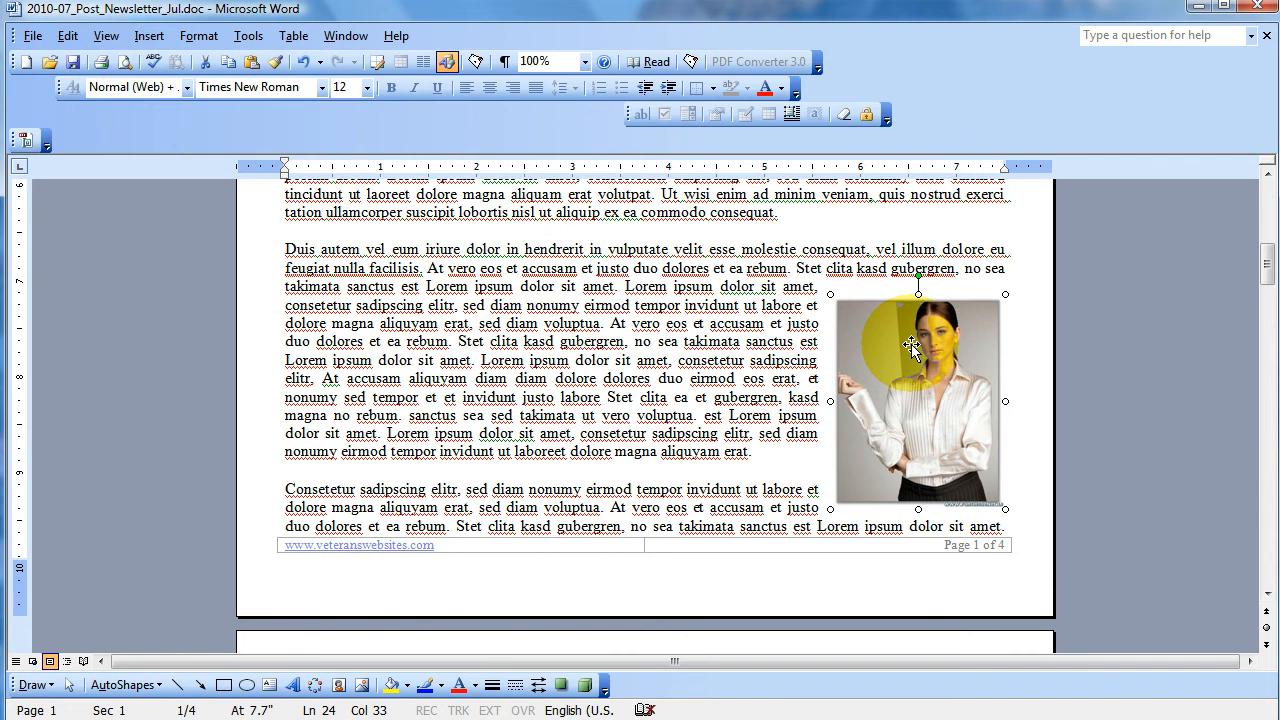
pyautogui.press('Up')
pyautogui.press('Up')
pyautogui.press('Up')
pyautogui.press('Up')
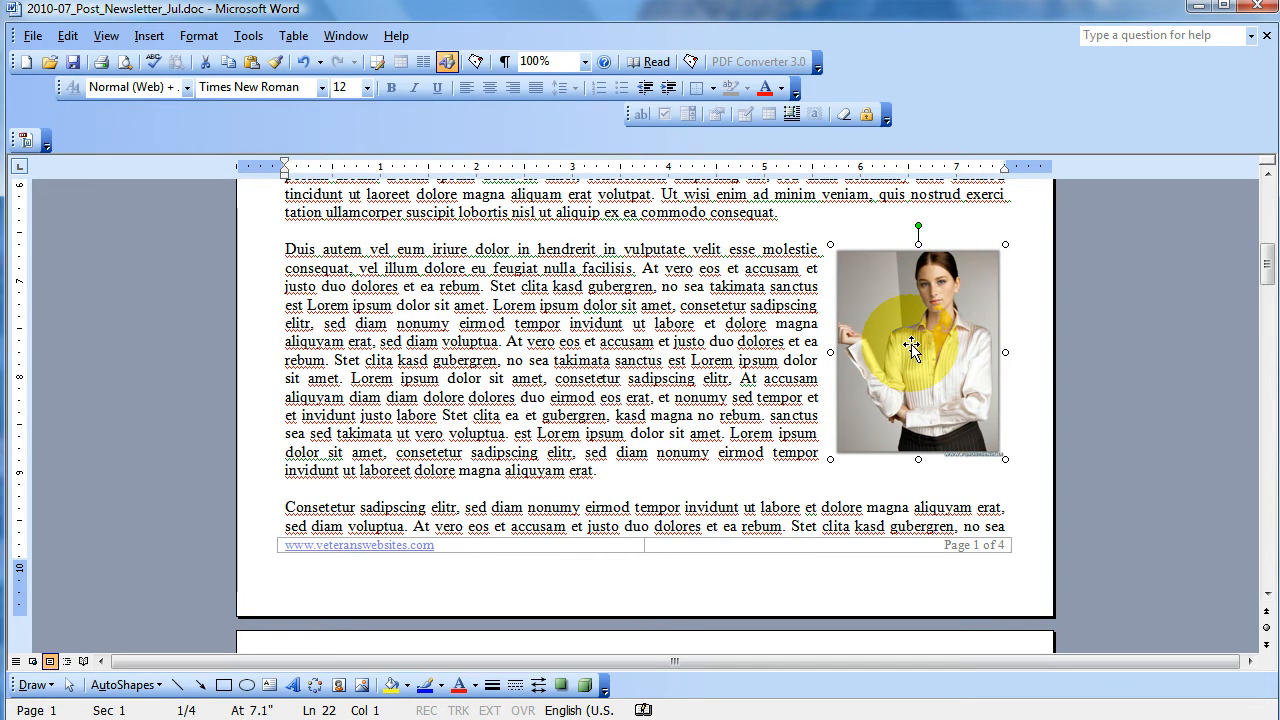
pyautogui.press('Up')
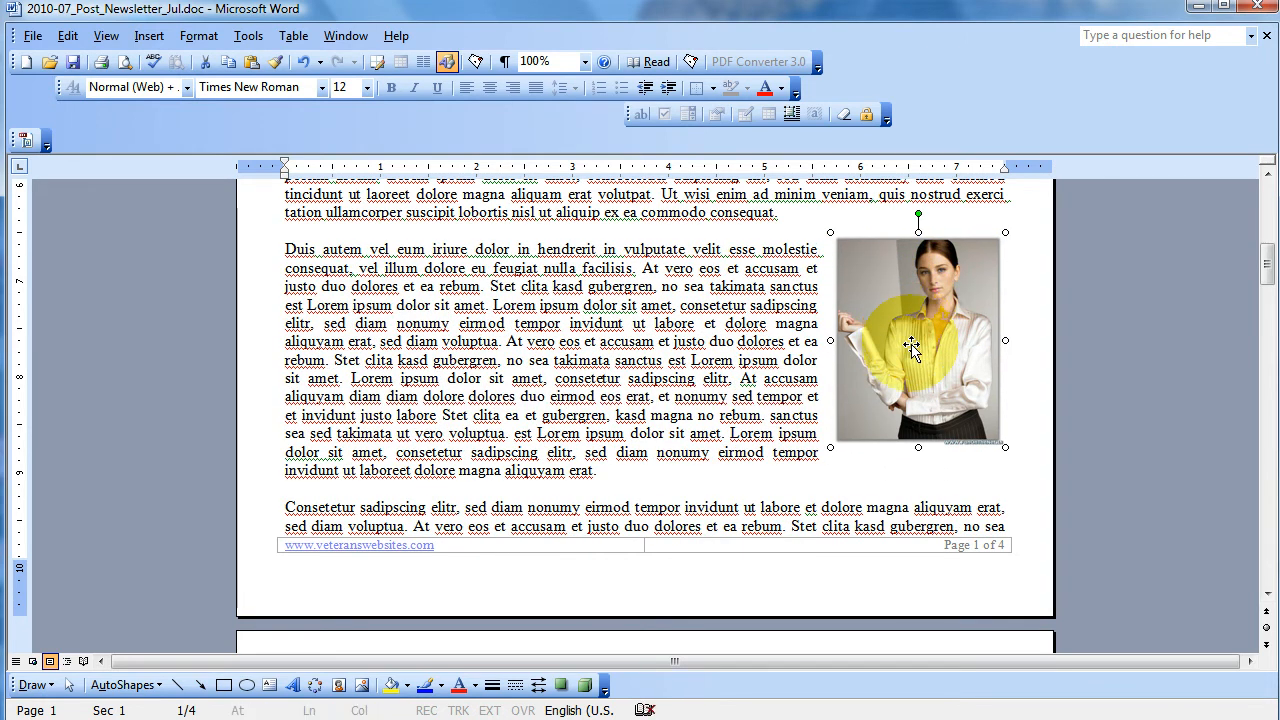
pyautogui.press('Down')
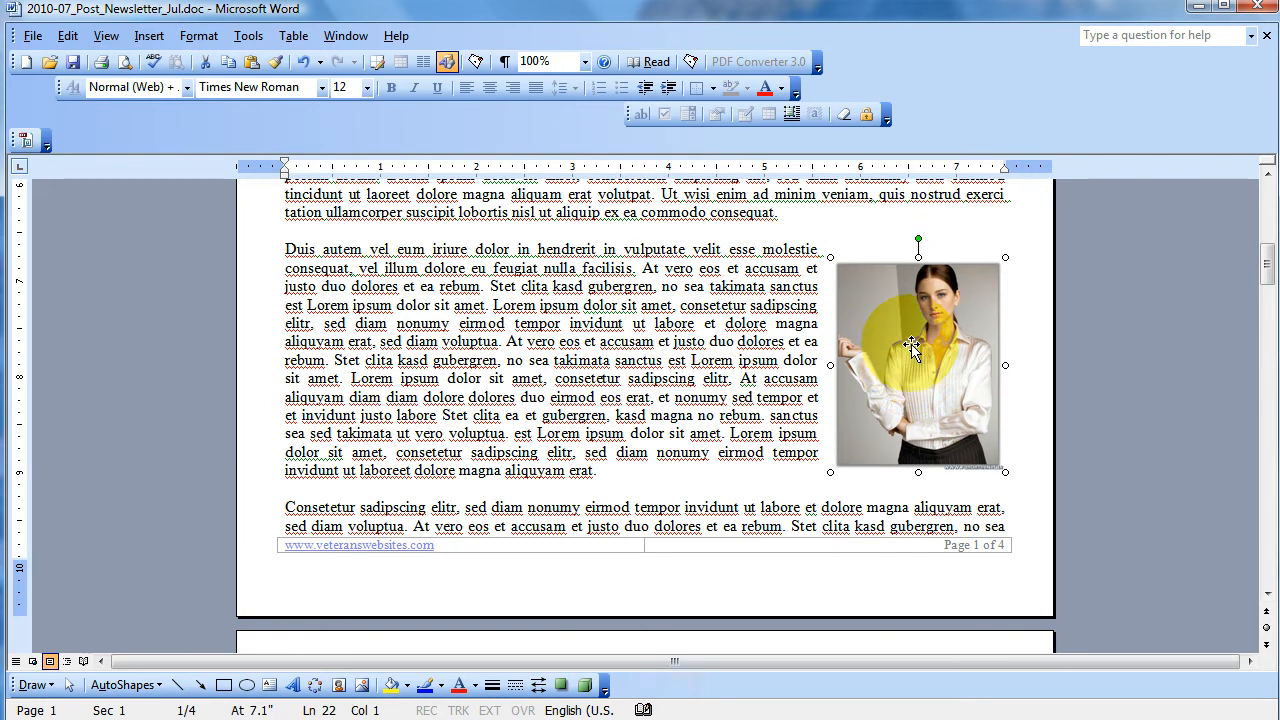
pyautogui.press('Up')
pyautogui.press('Up')
pyautogui.press('Up')
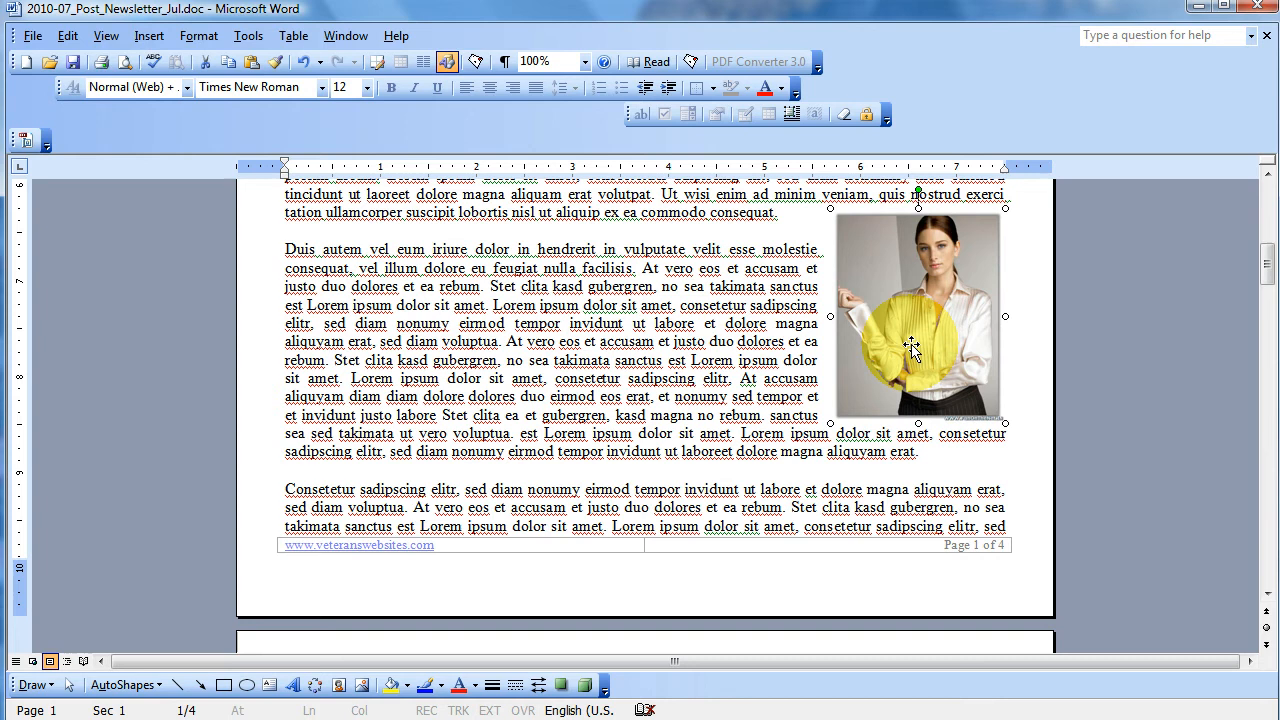
# - Nudge the picture slightly right and down to line it up with the right margin and the paragraph's first line, and deselect it
pyautogui.press('Right')
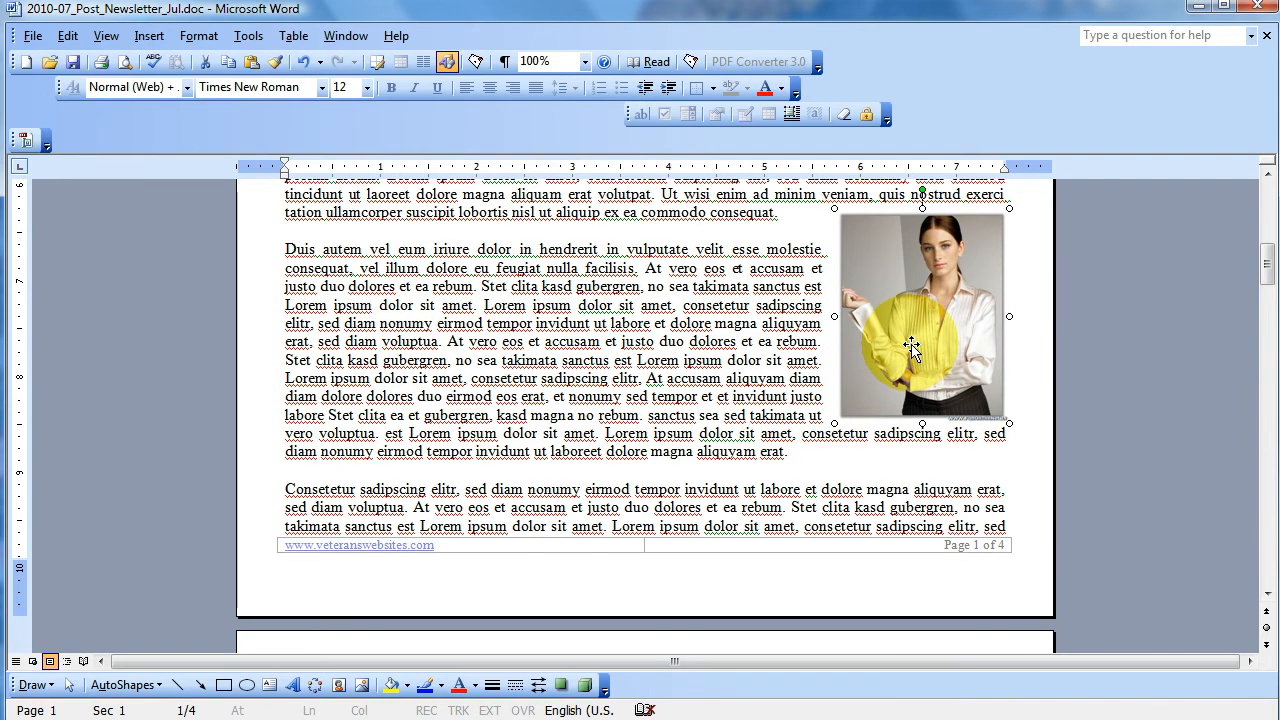
pyautogui.press('Down')
pyautogui.press('Down')
pyautogui.press('Down')
pyautogui.press('Down')
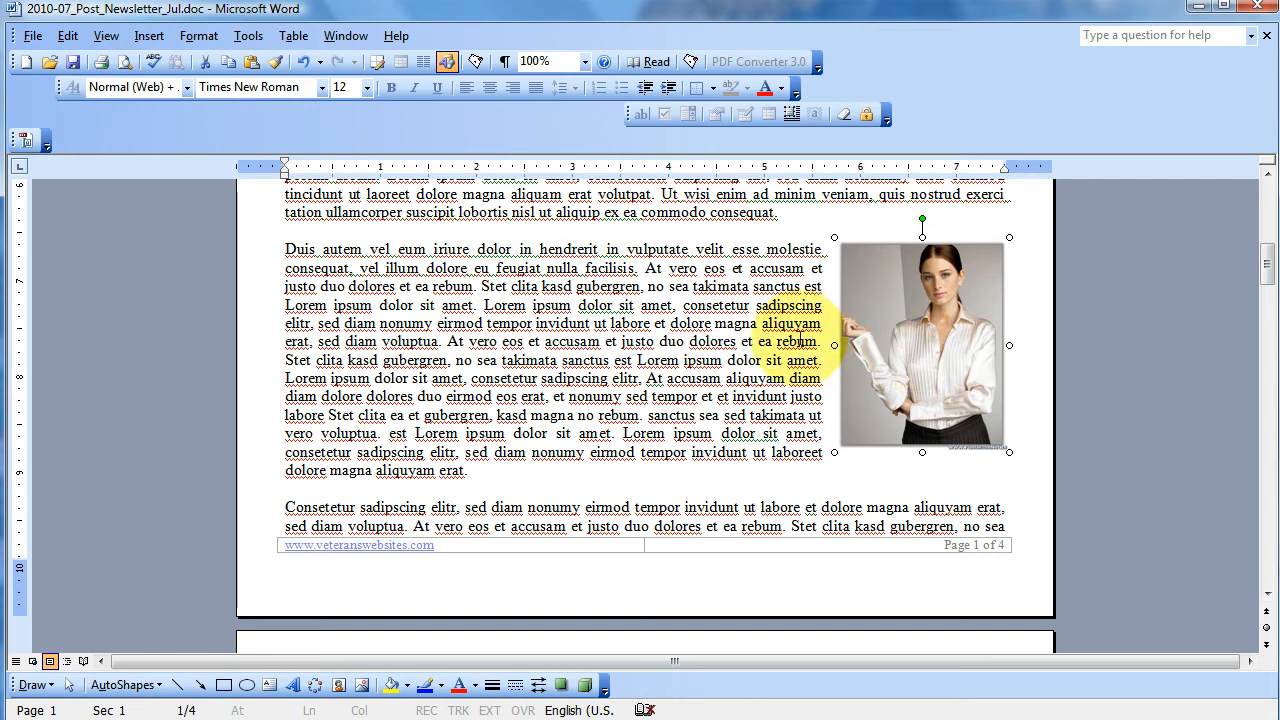
pyautogui.click(797, 340)
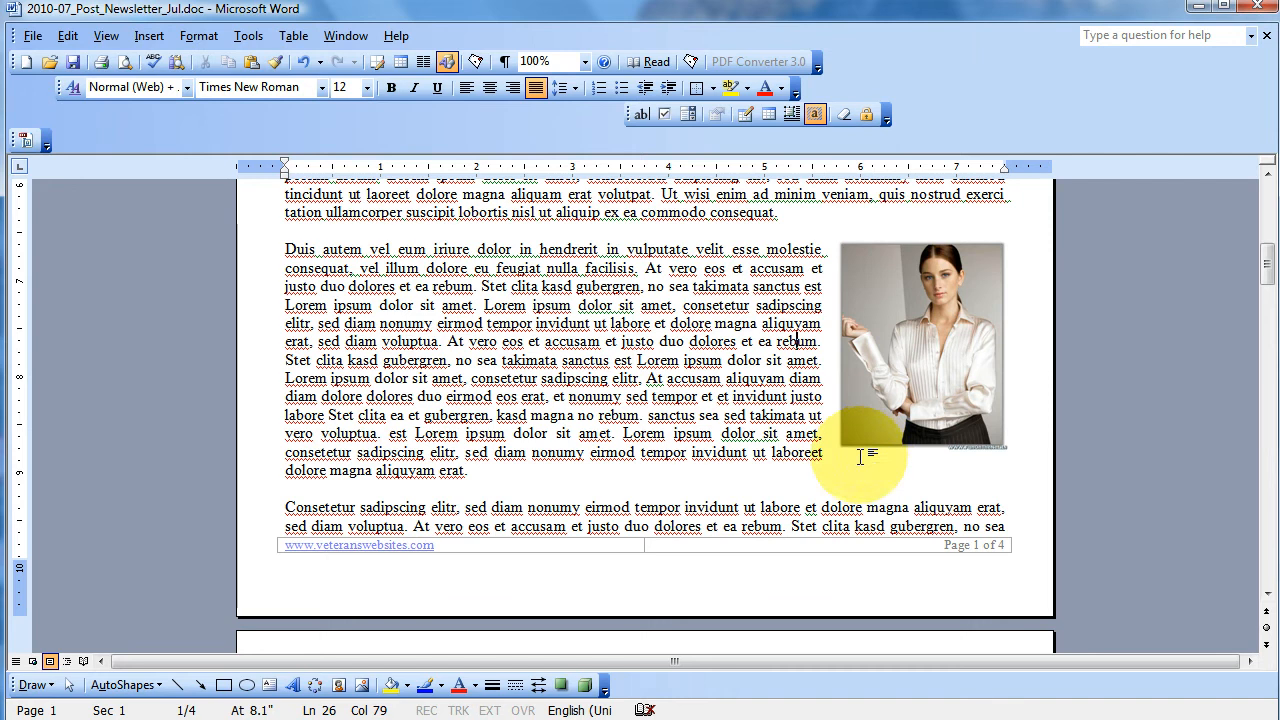
# - Reselect the picture and nudge it down until it overlaps the page footer
pyautogui.click(895, 358)
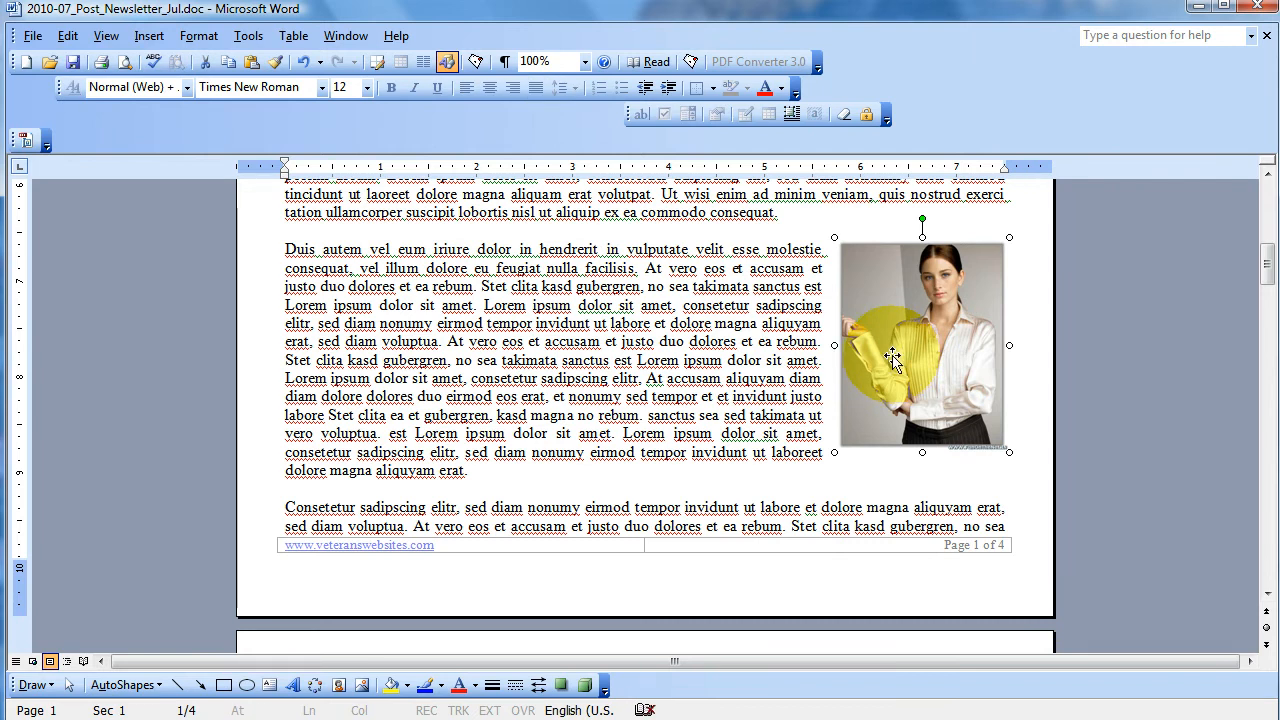
pyautogui.hotkey('ctrl', 'a')
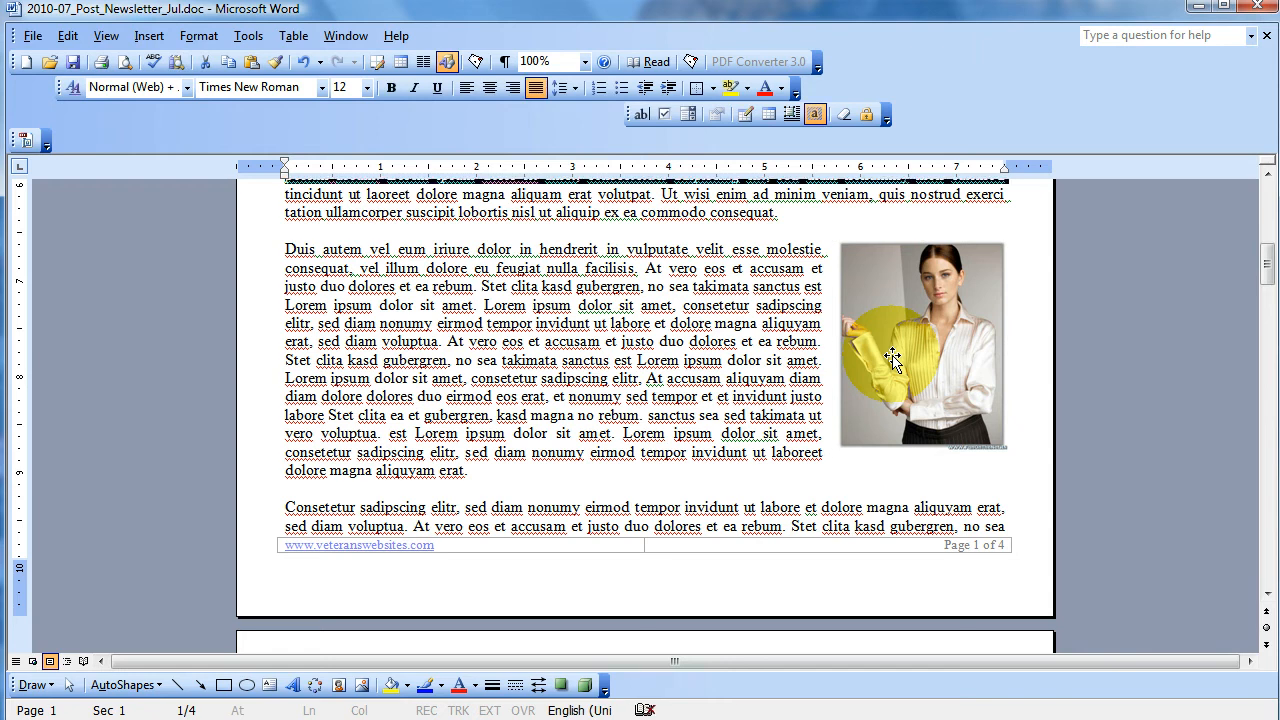
pyautogui.click(929, 307)
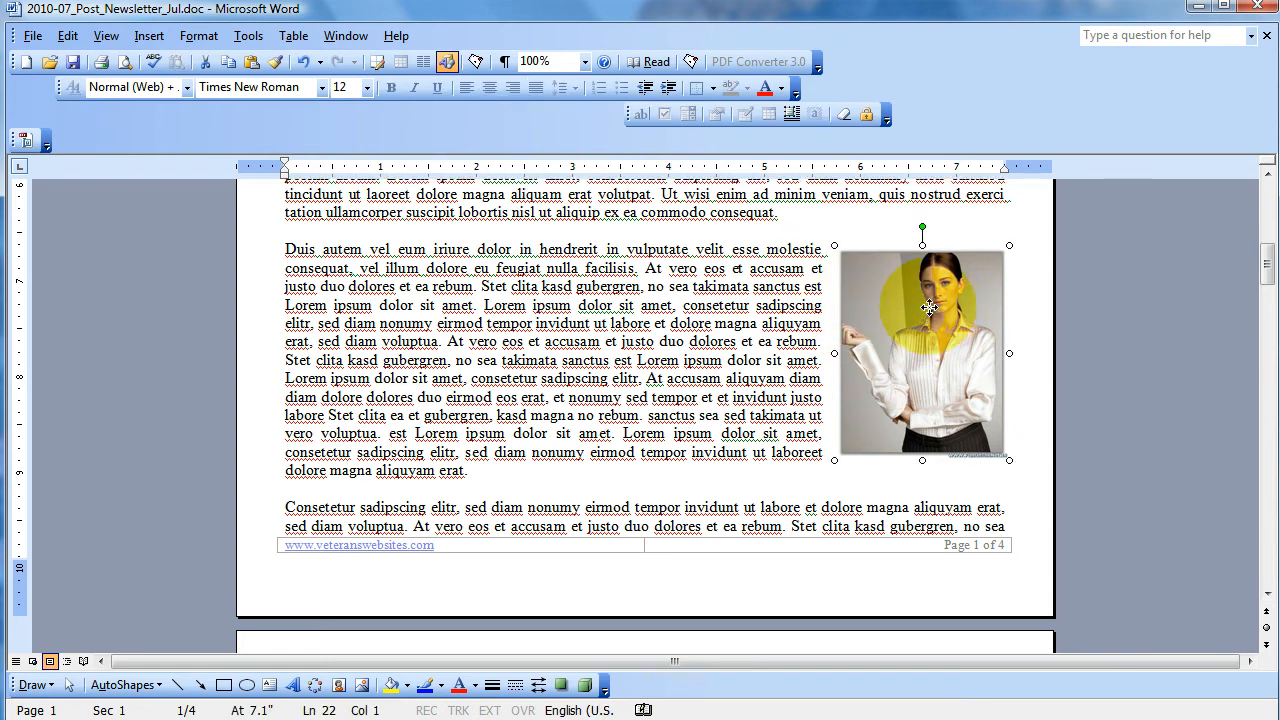
pyautogui.press('Down')
pyautogui.press('Down')
pyautogui.press('Down')
pyautogui.press('Down')
pyautogui.press('Down')
pyautogui.press('Down')
pyautogui.press('Down')
pyautogui.press('Down')
pyautogui.press('Down')
pyautogui.press('Down')
pyautogui.press('Down')
pyautogui.press('Down')
pyautogui.press('Down')
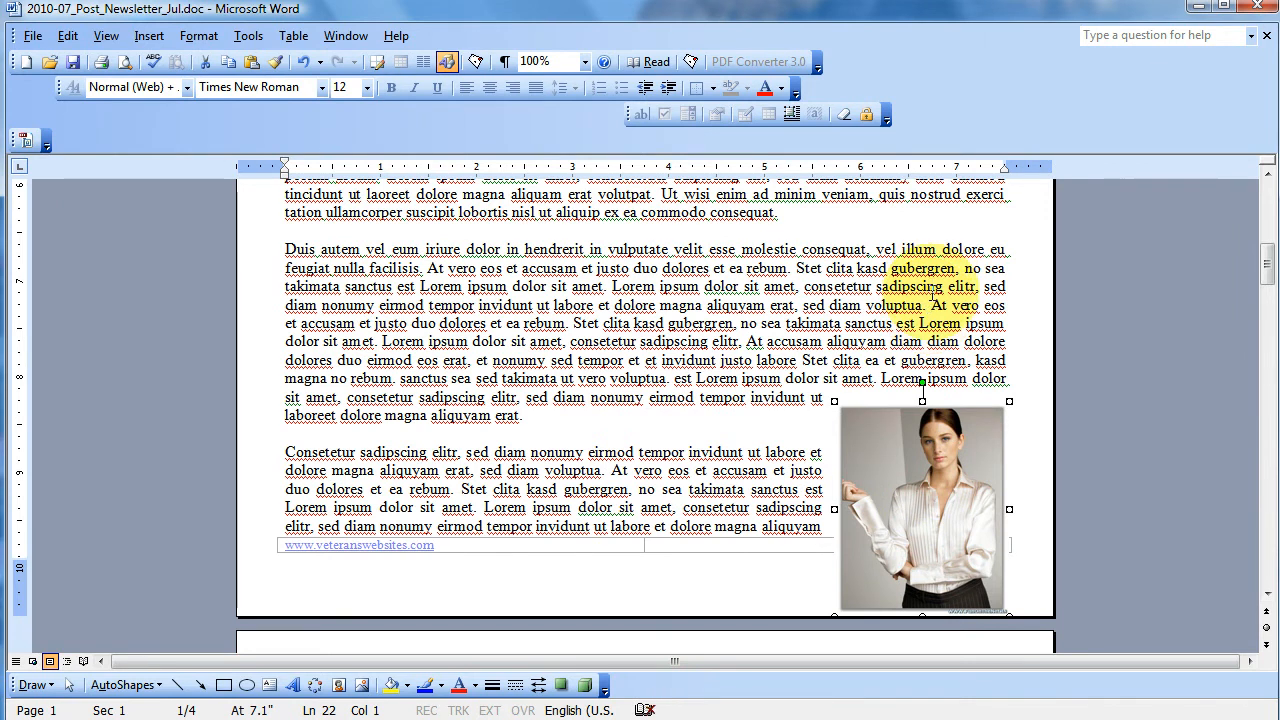
# - Insert a one-column, two-row table in the Duis autem paragraph after the words "no sea"
pyautogui.click(920, 300)
pyautogui.click(1007, 267)
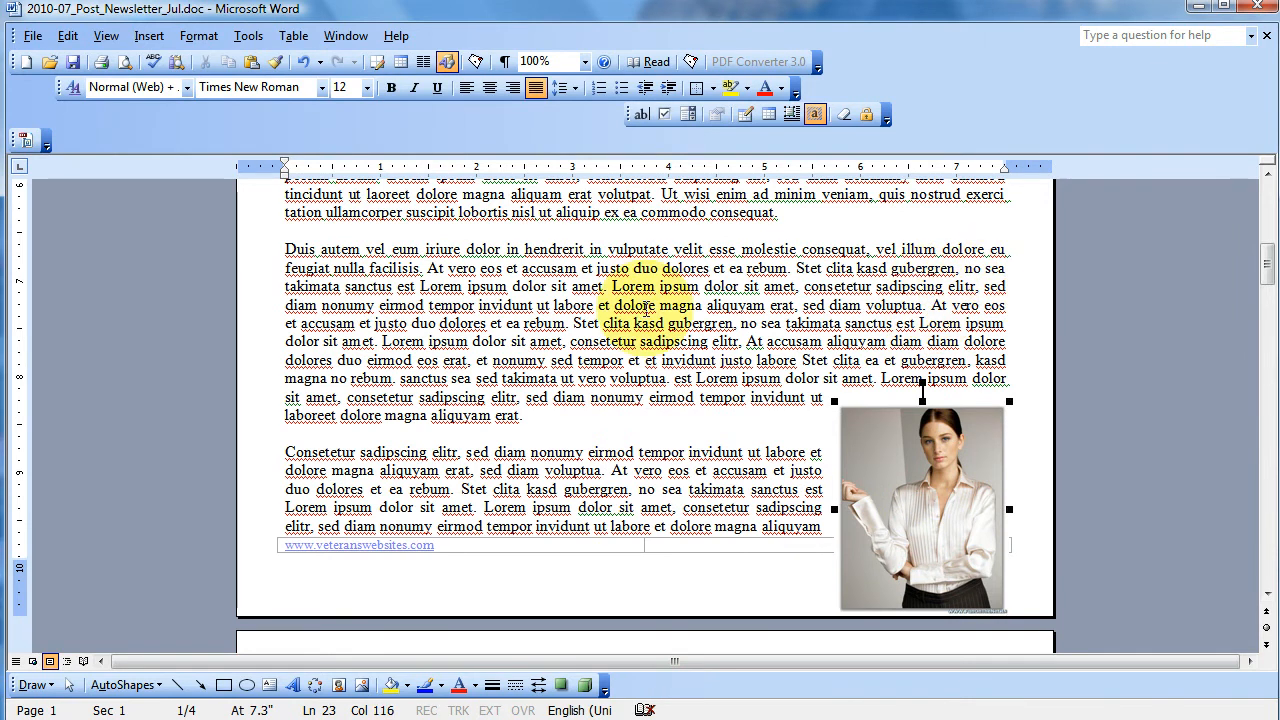
pyautogui.click(400, 62)
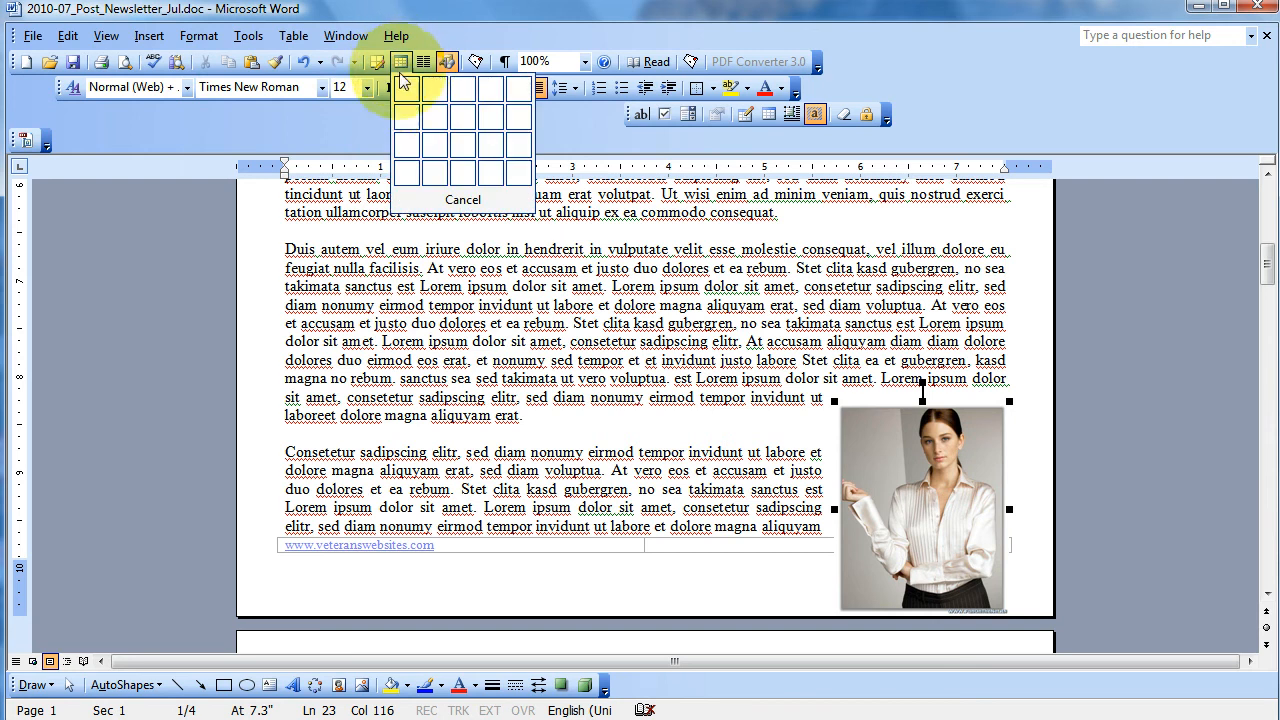
pyautogui.click(406, 118)
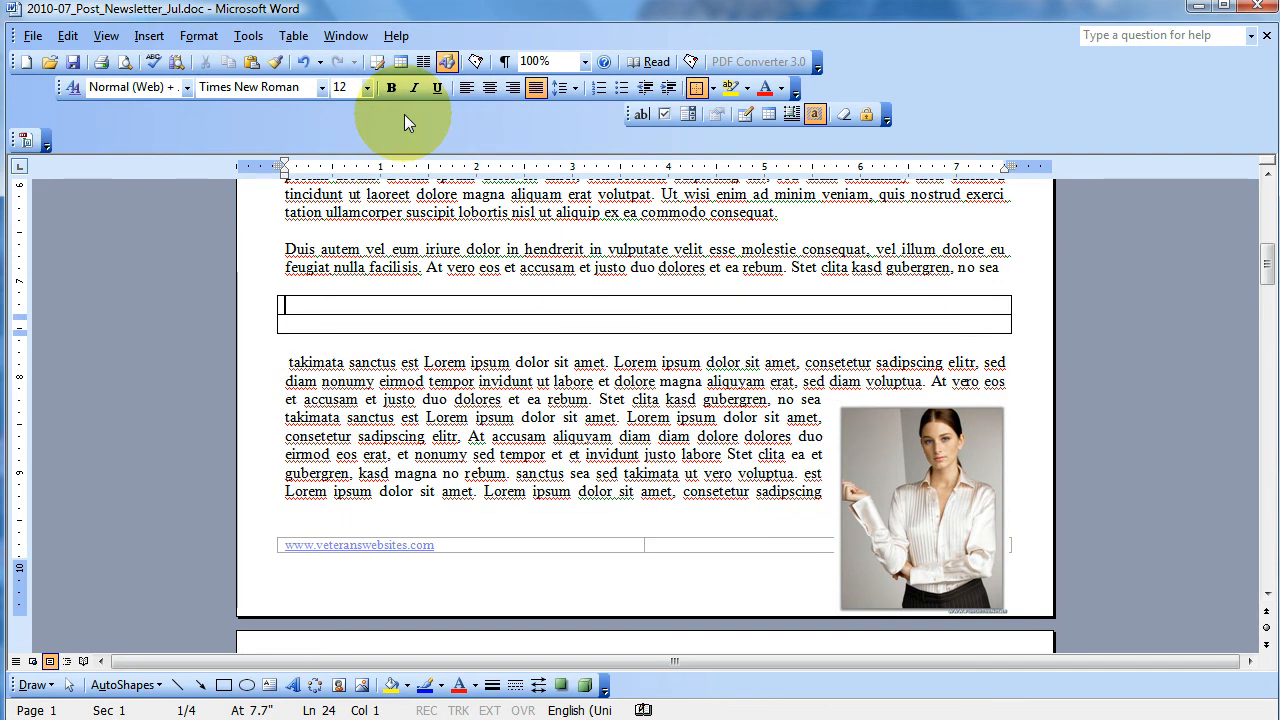
# - Try to move the wrapped picture into the table, undo that move and delete the picture
pyautogui.moveTo(905, 482); pyautogui.dragTo(449, 304)
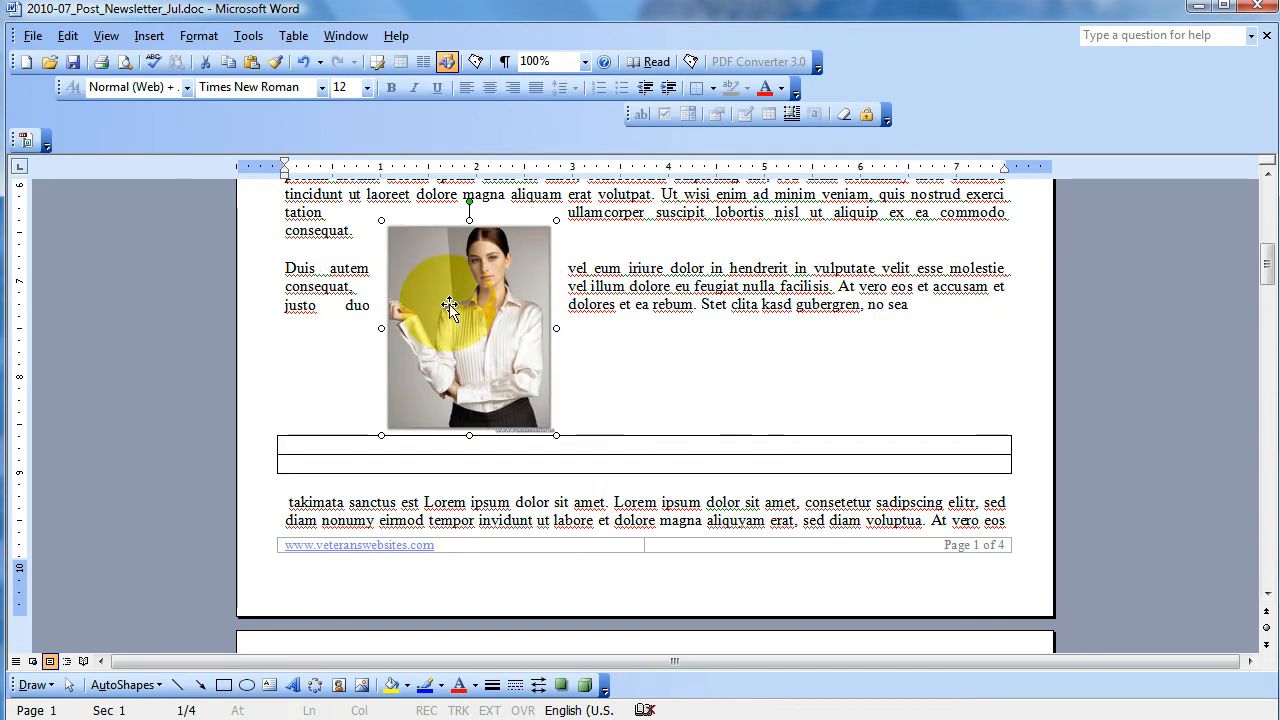
pyautogui.hotkey('ctrl', 'z')
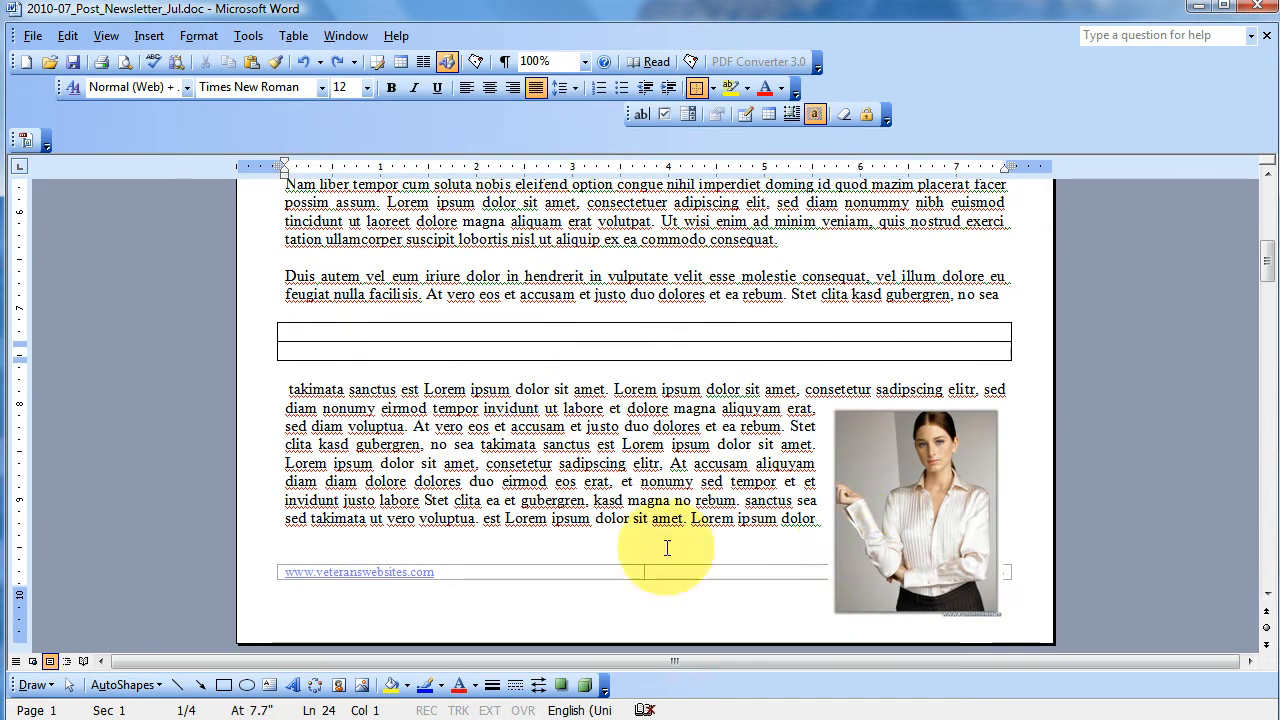
pyautogui.click(874, 533)
pyautogui.press('Delete')
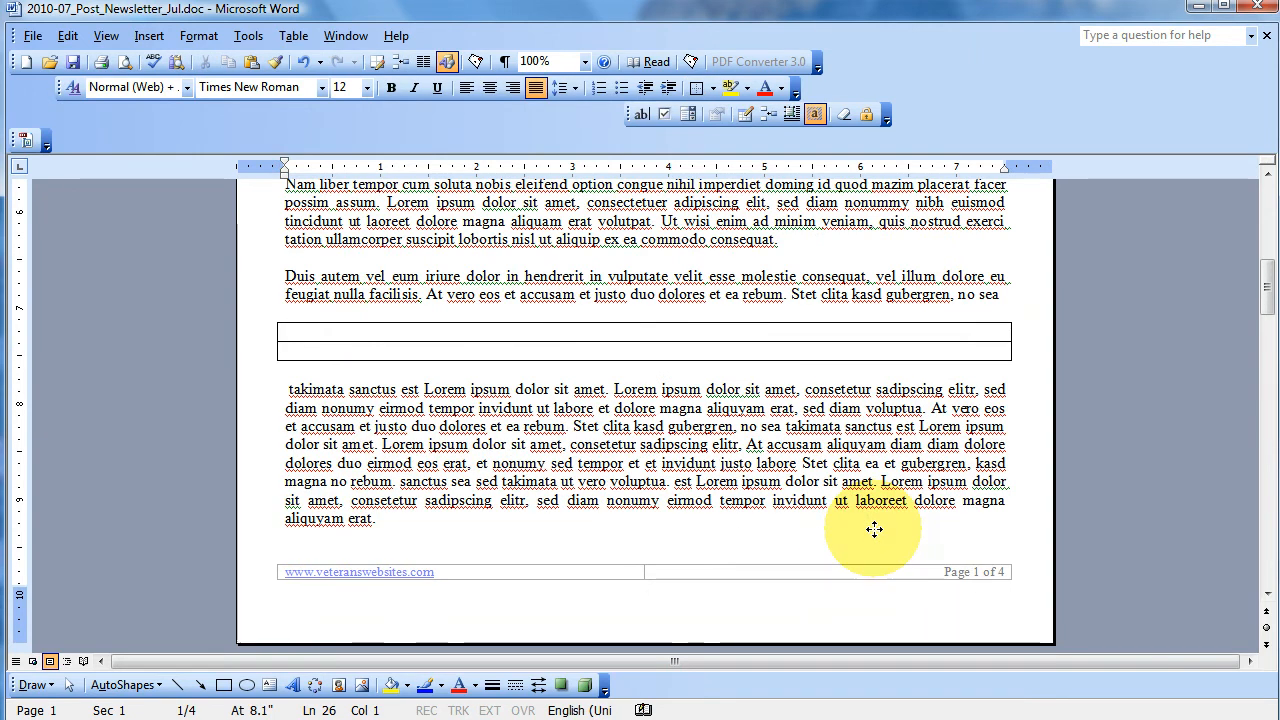
# - Insert the picture business-women02.png from Sample Pictures into the first row of the new table
pyautogui.click(343, 328)
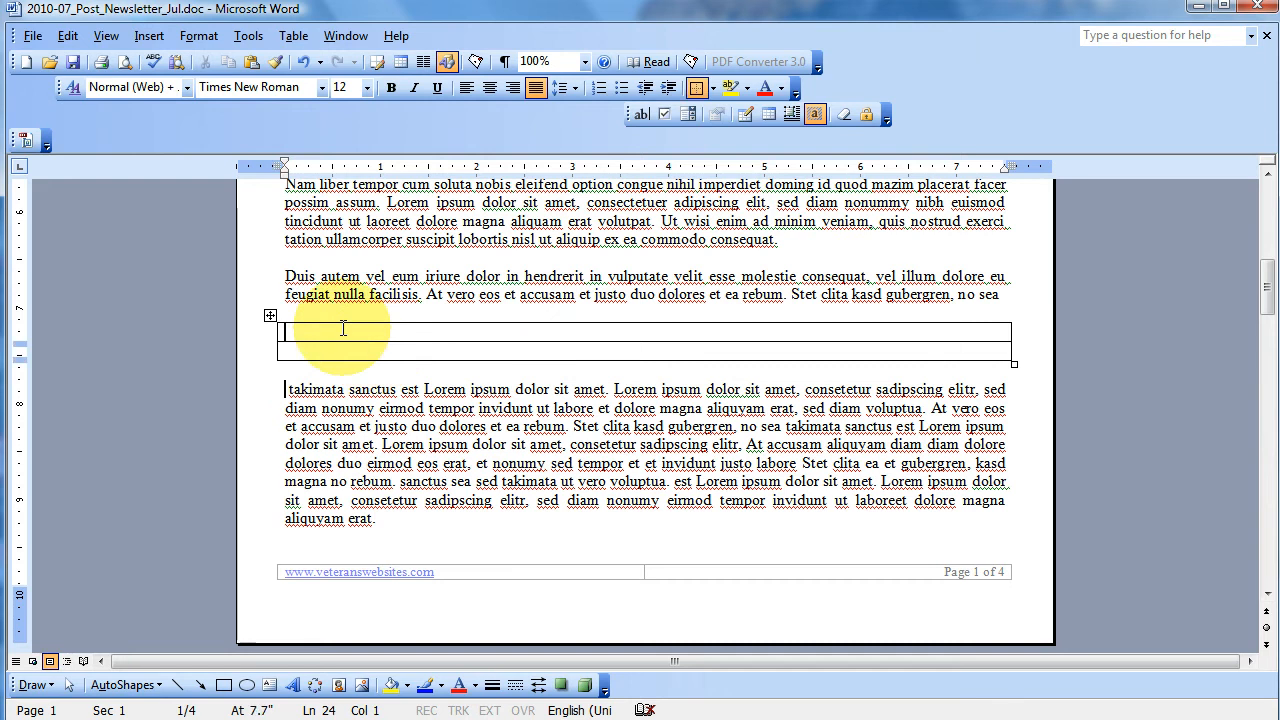
pyautogui.click(149, 35)
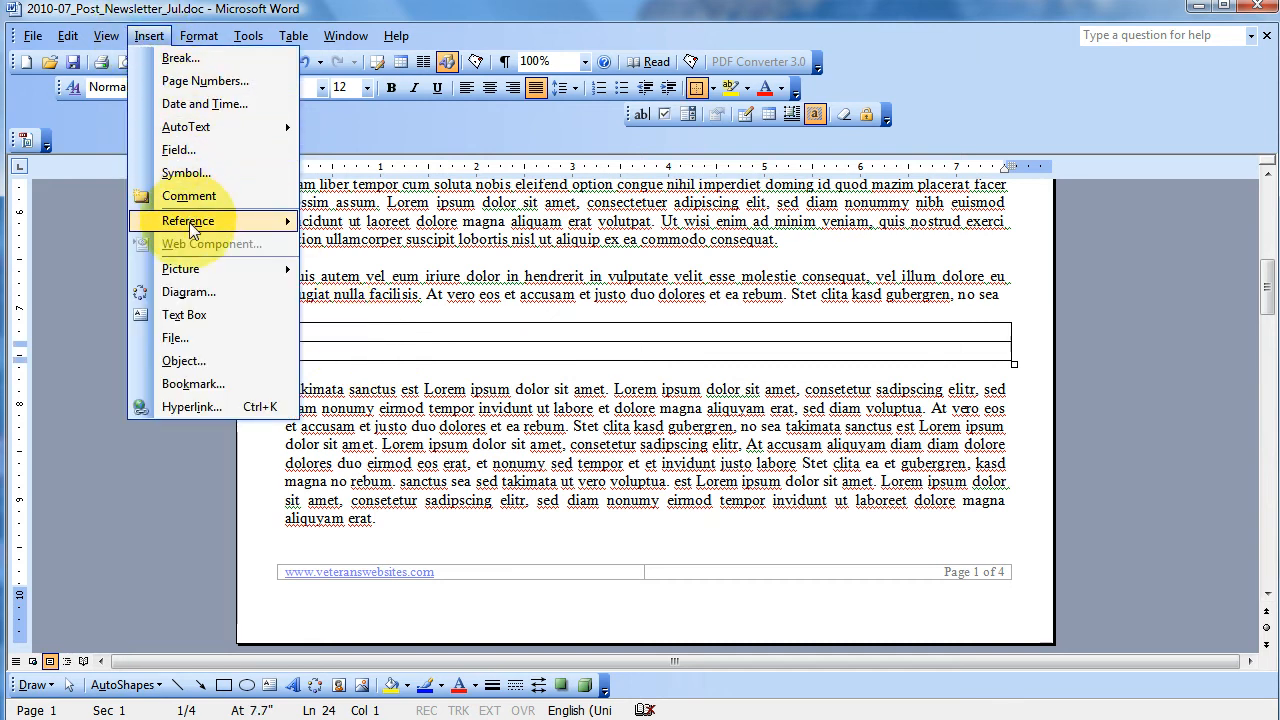
pyautogui.moveTo(200, 269)
pyautogui.click(366, 296)
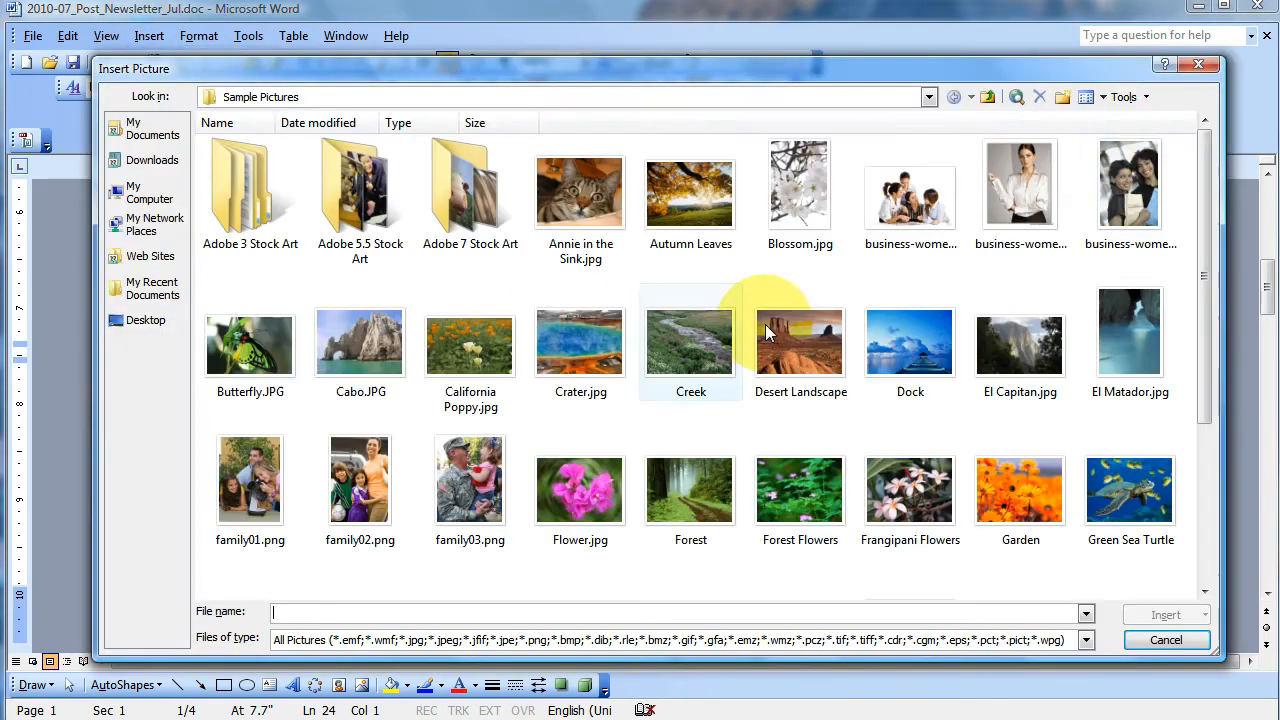
pyautogui.doubleClick(1003, 202)
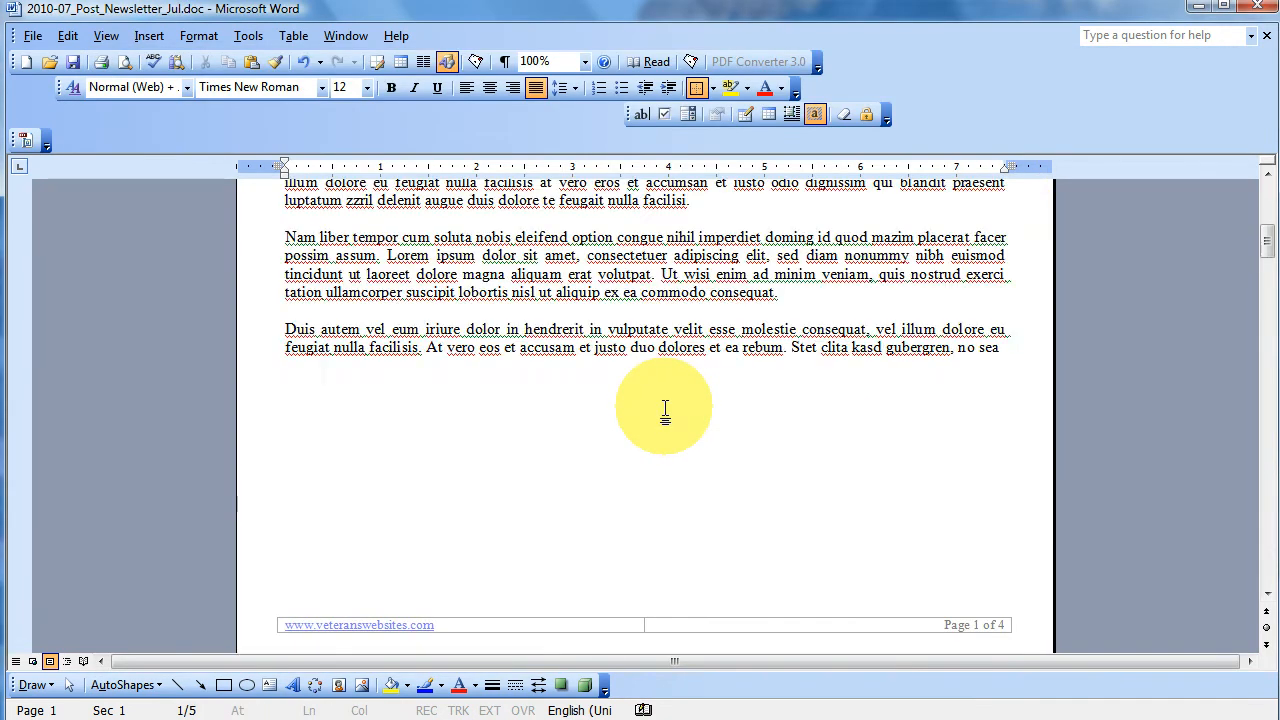
# - Shrink the picture in the table proportionally to about 1.3 inches wide
pyautogui.scroll(-10, 668, 420)
pyautogui.click(668, 475)
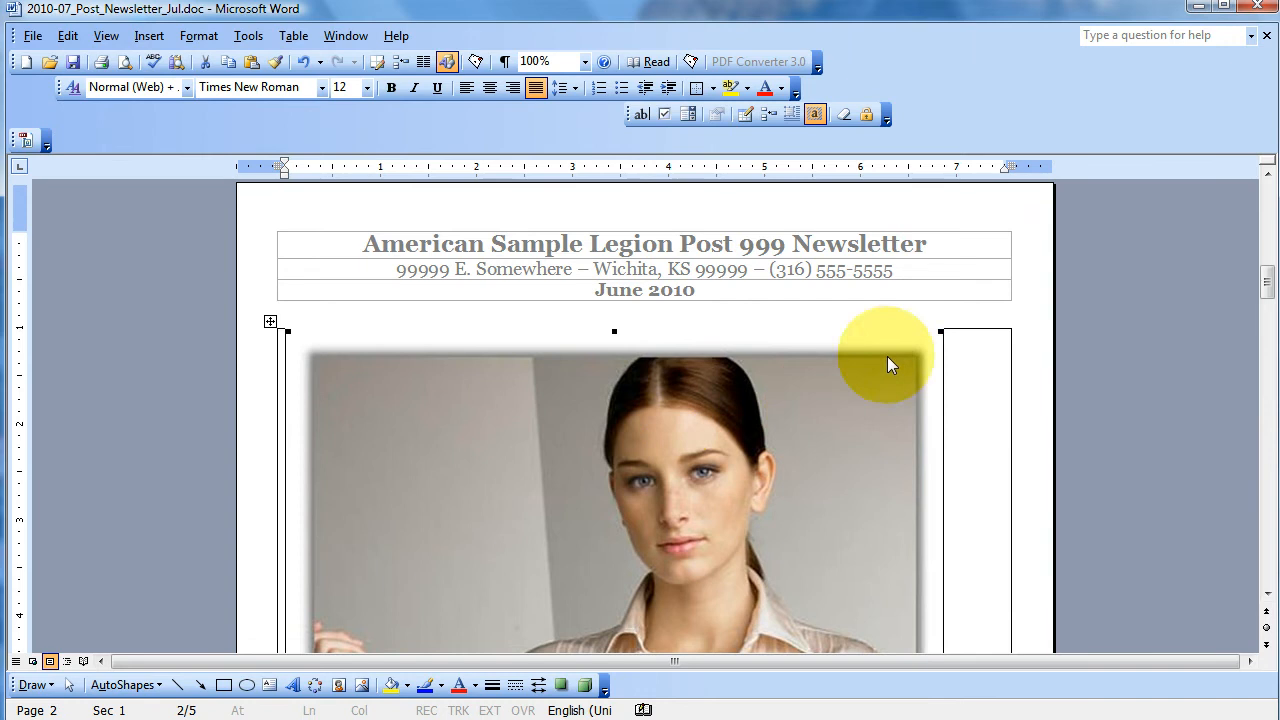
pyautogui.moveTo(940, 331); pyautogui.dragTo(500, 600)
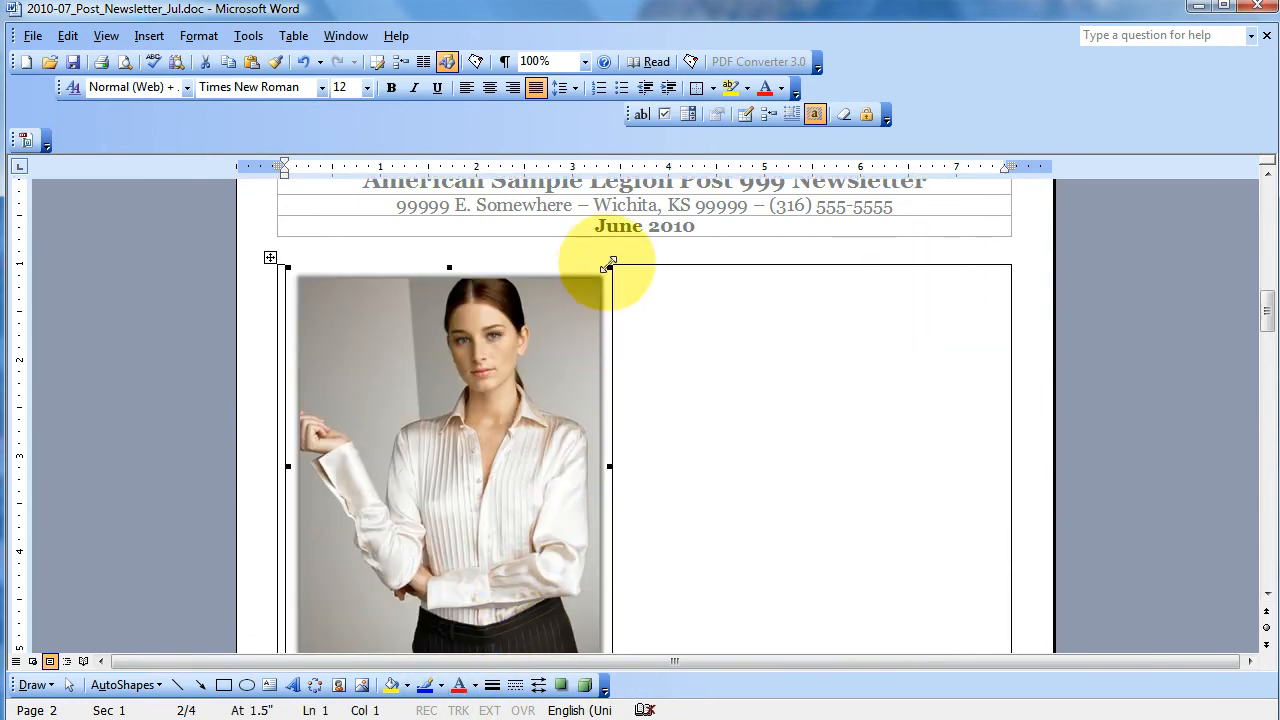
pyautogui.moveTo(609, 268); pyautogui.dragTo(408, 520)
pyautogui.scroll(4, 408, 520)
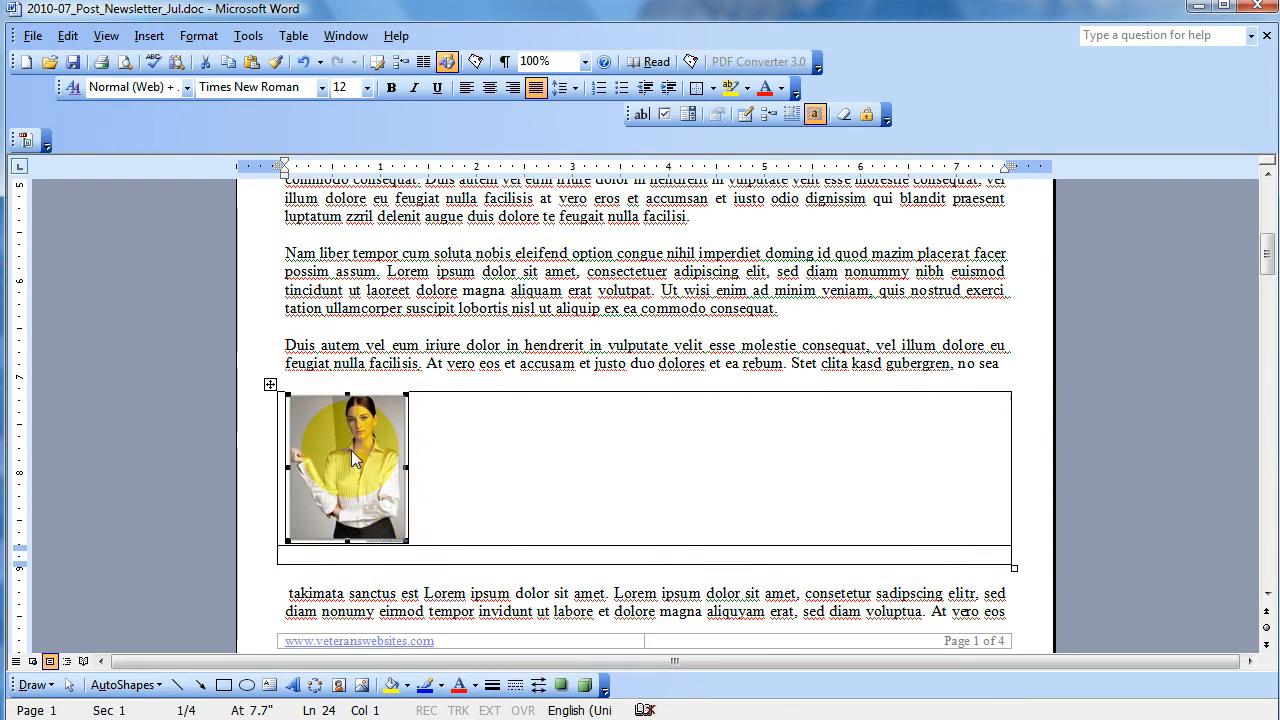
# - AutoFit the picture table to its contents
pyautogui.click(270, 388)
pyautogui.rightClick(272, 390)
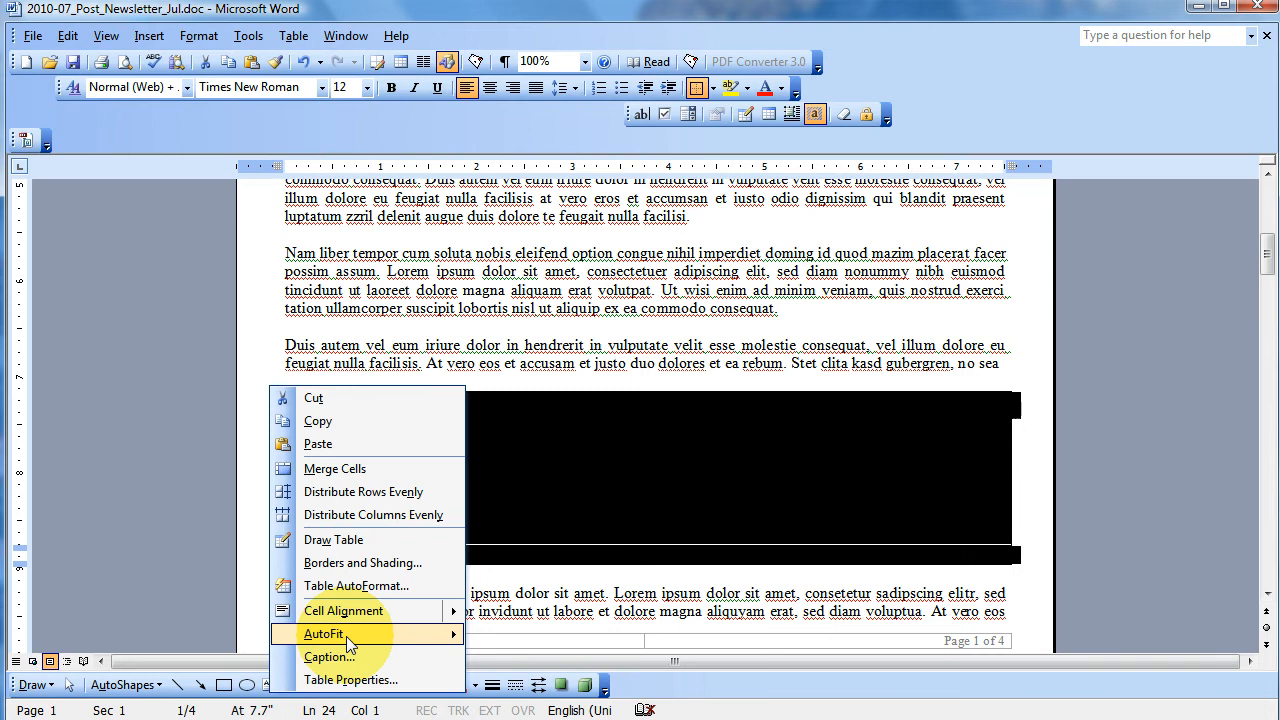
pyautogui.moveTo(346, 636)
pyautogui.click(522, 638)
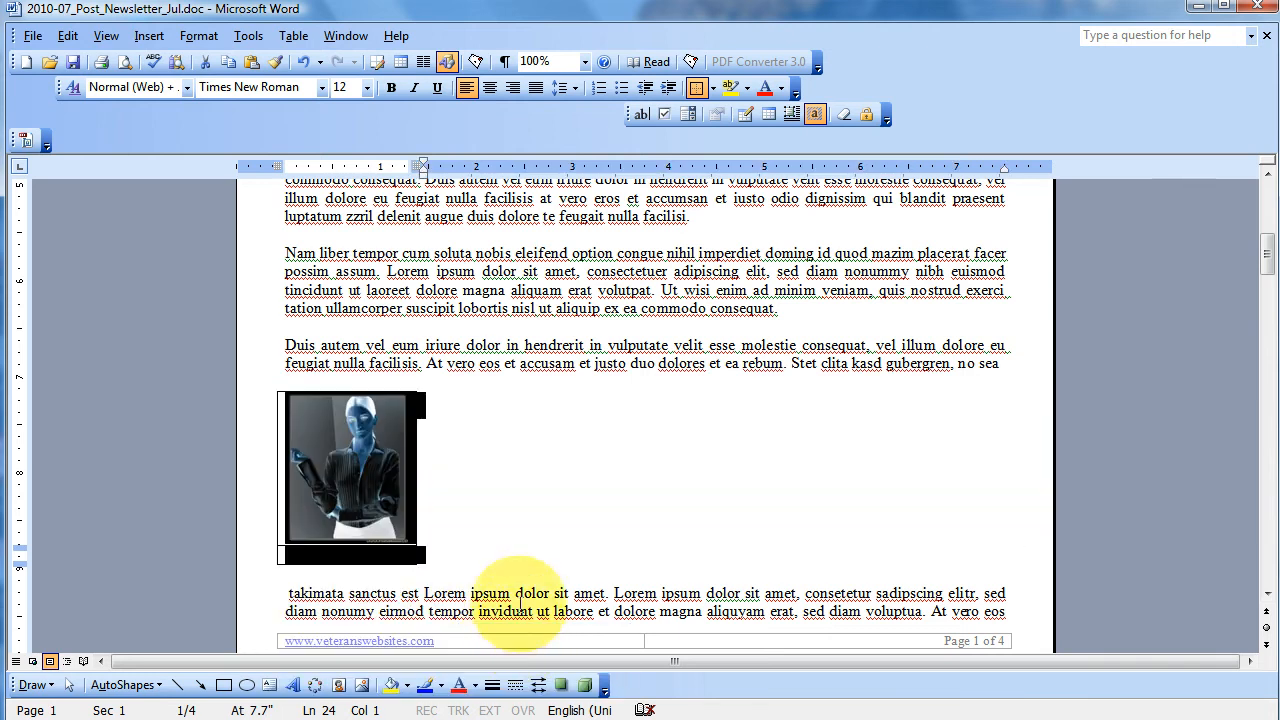
pyautogui.click(399, 510)
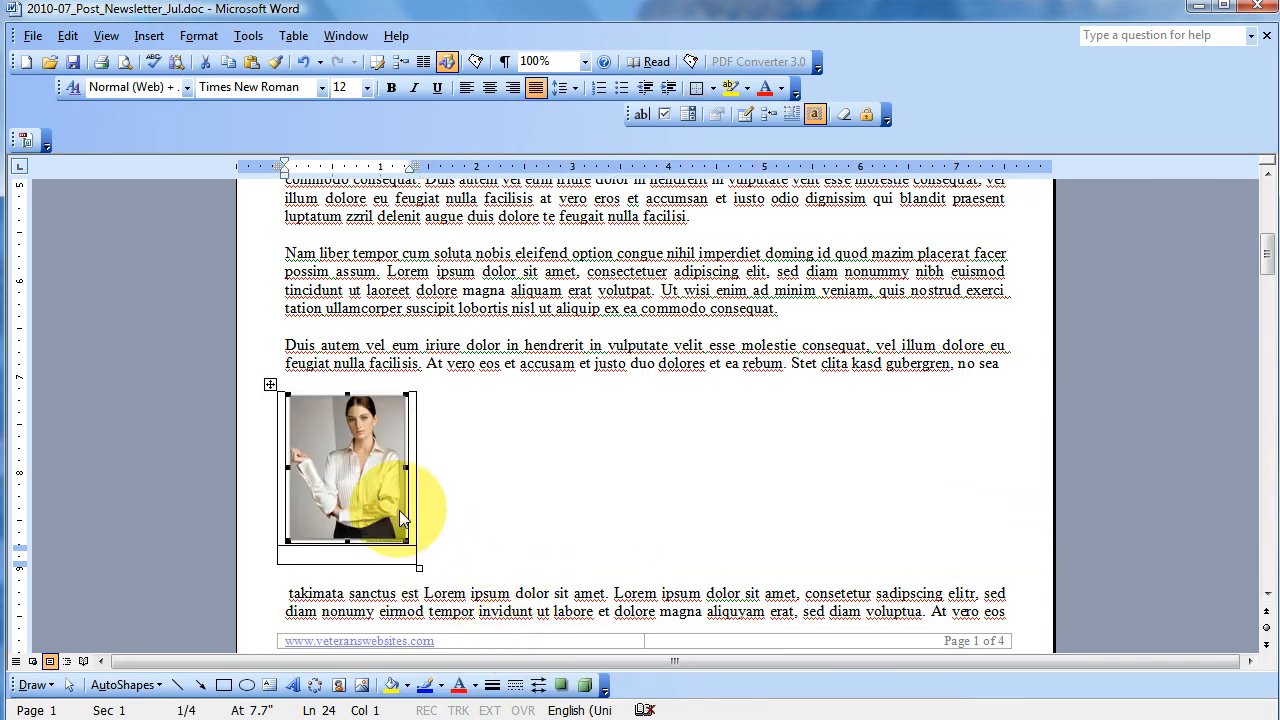
# - Align the picture table to the right and set its text wrapping to Around
pyautogui.click(267, 383)
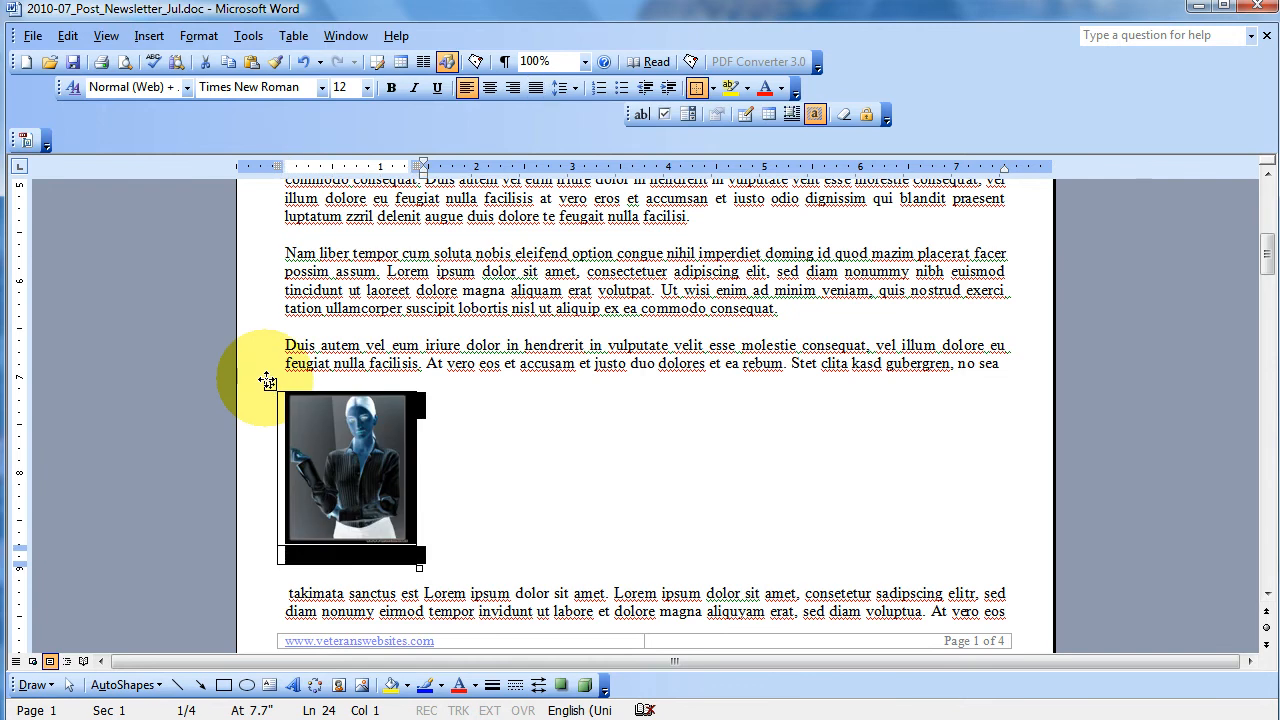
pyautogui.rightClick(266, 381)
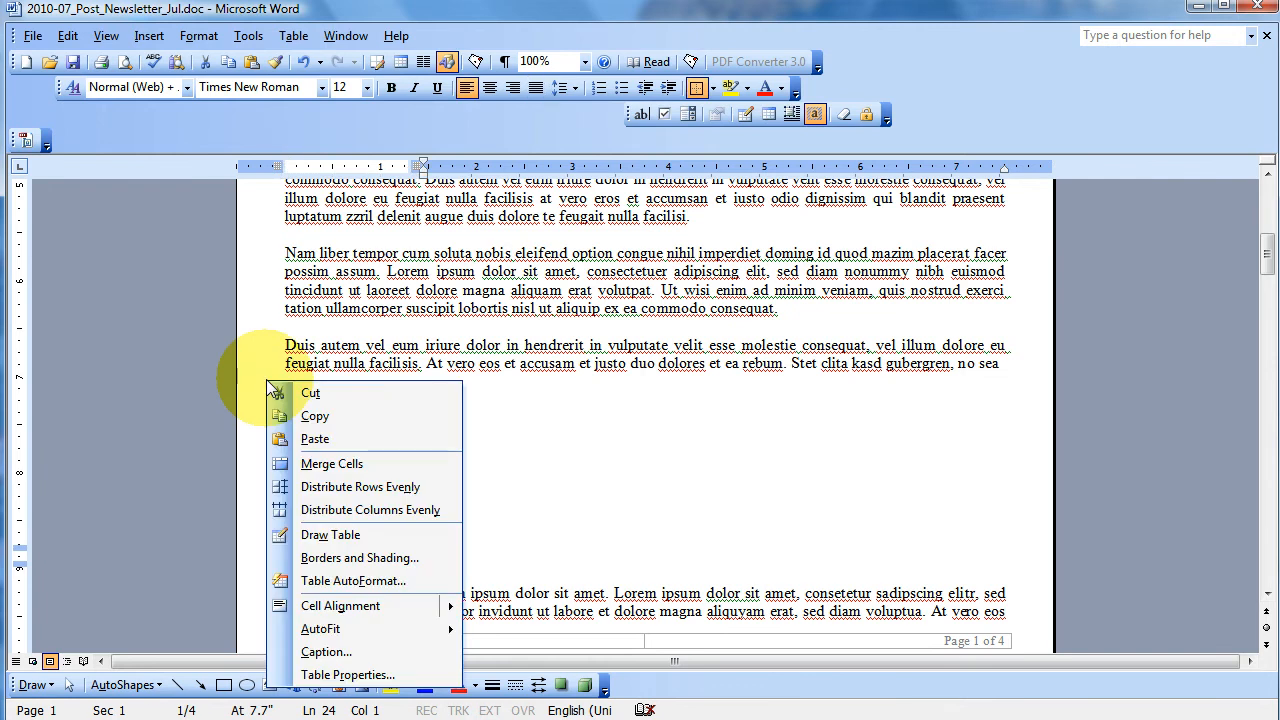
pyautogui.click(348, 676)
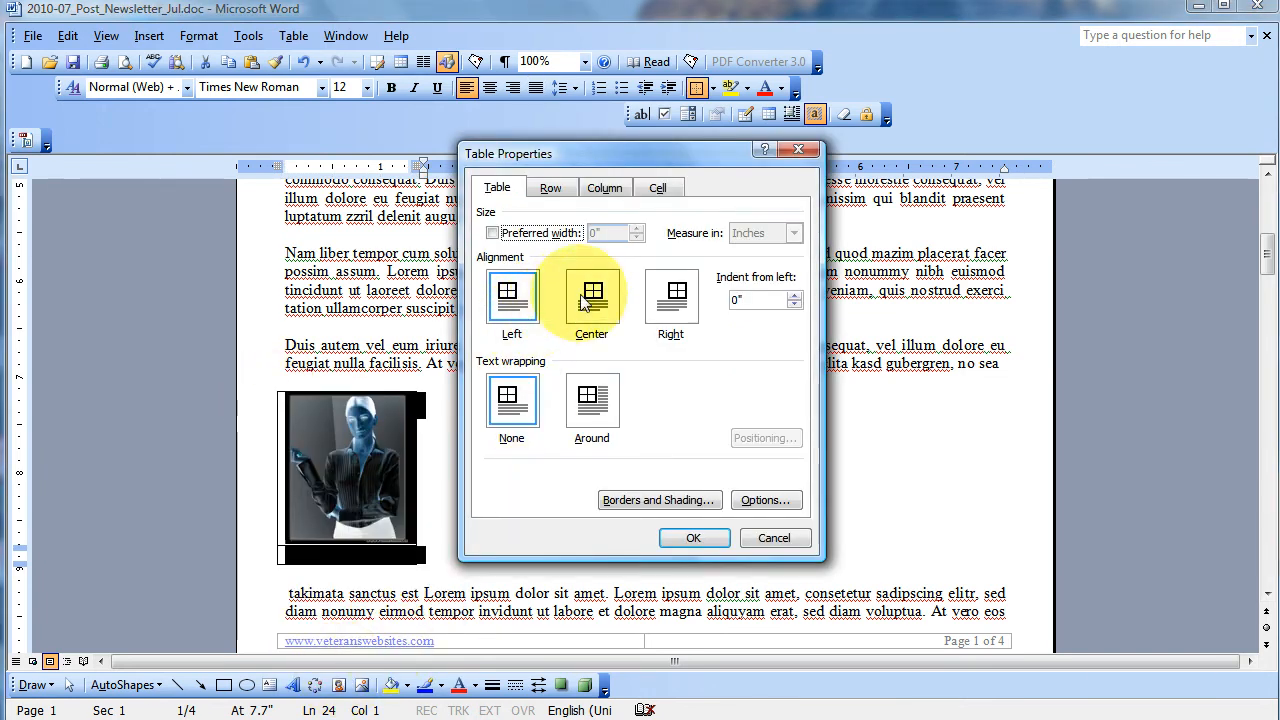
pyautogui.click(666, 302)
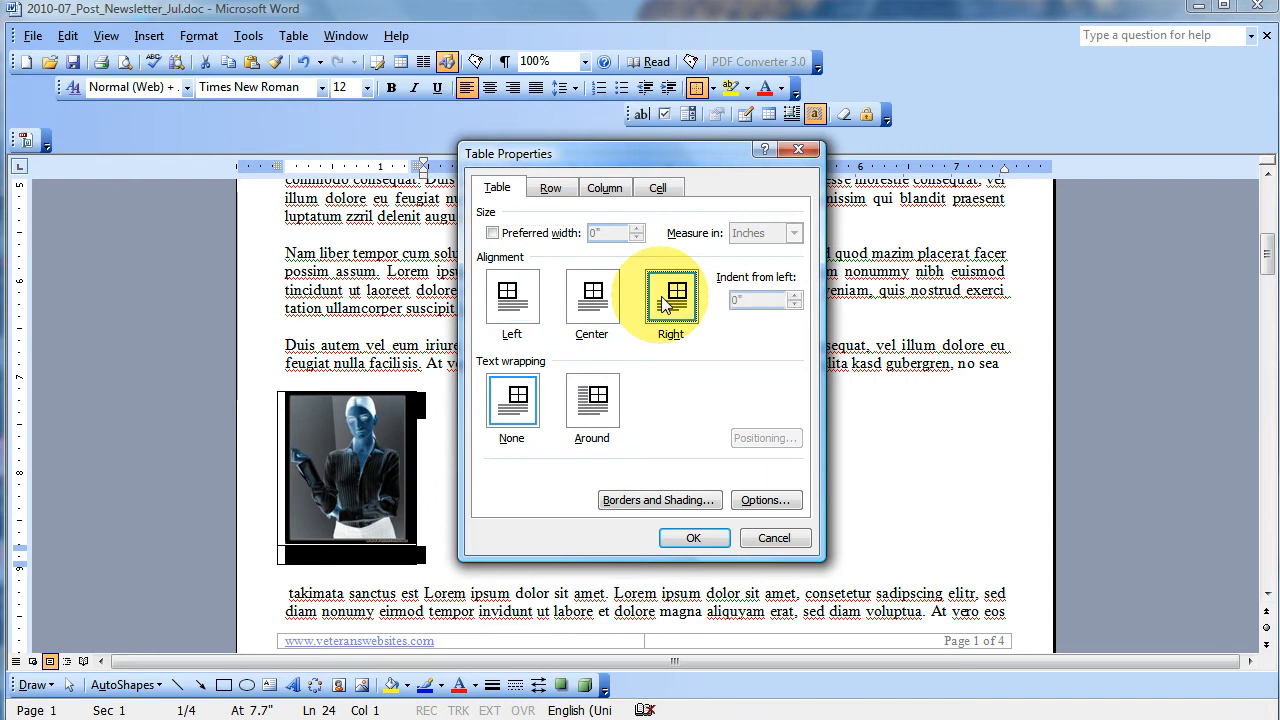
pyautogui.click(592, 400)
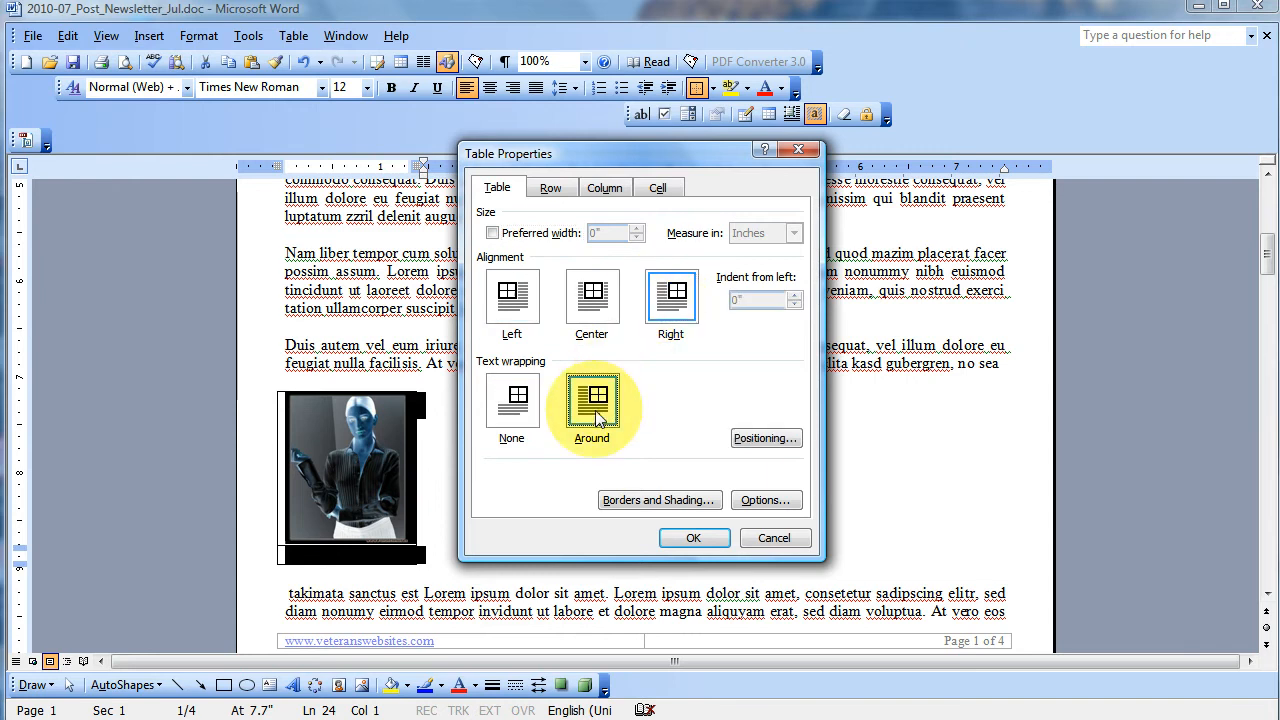
pyautogui.click(692, 545)
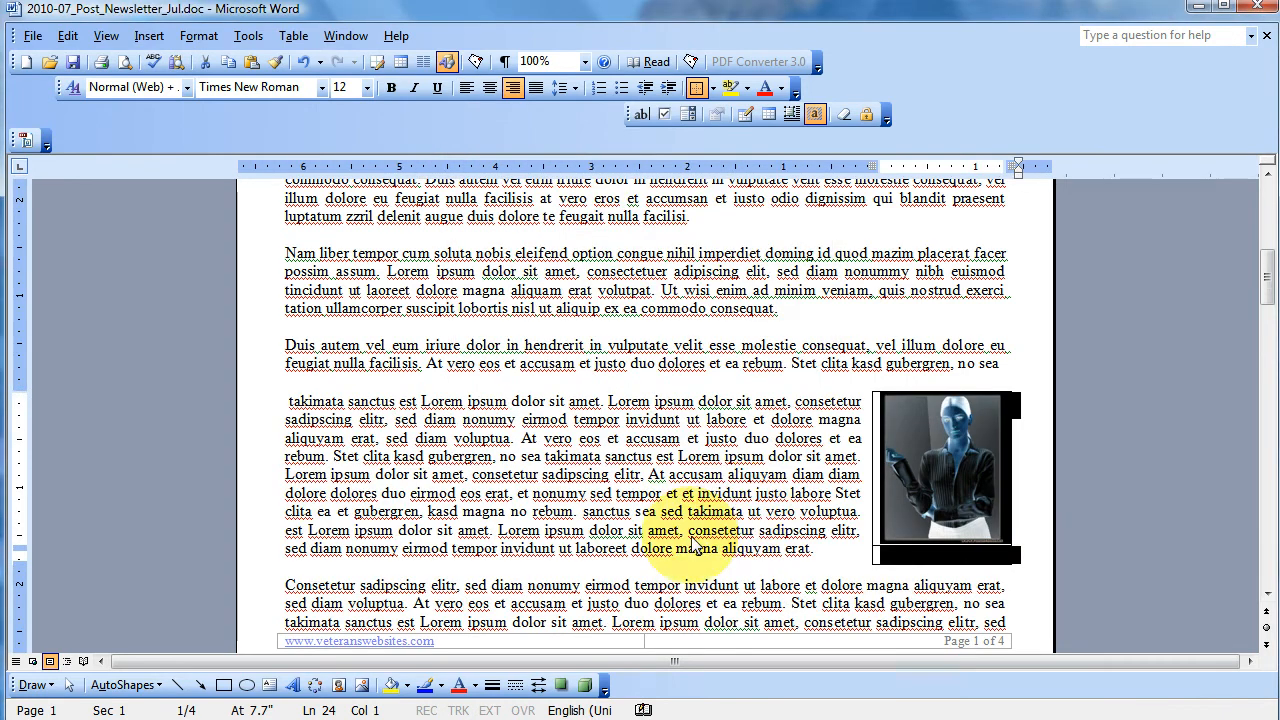
pyautogui.click(800, 473)
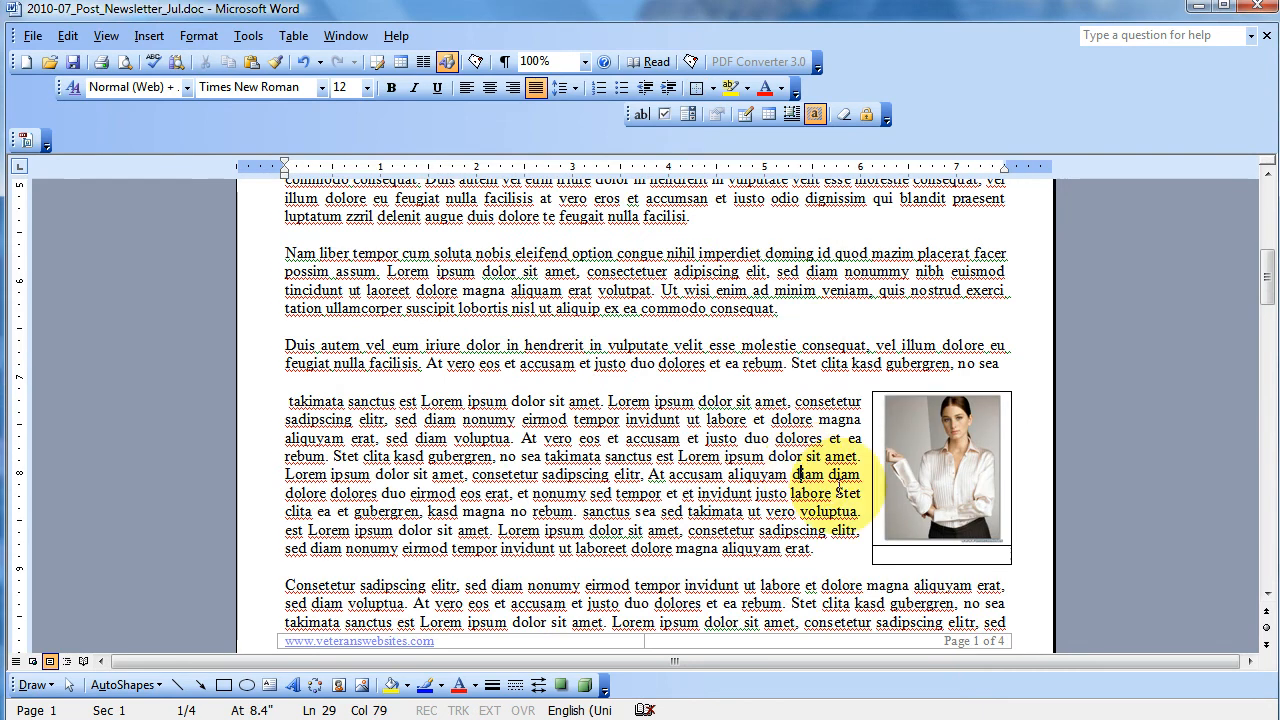
# - Add the centered caption "Sample Title" at 9 pt in the table row below the picture
pyautogui.click(920, 555)
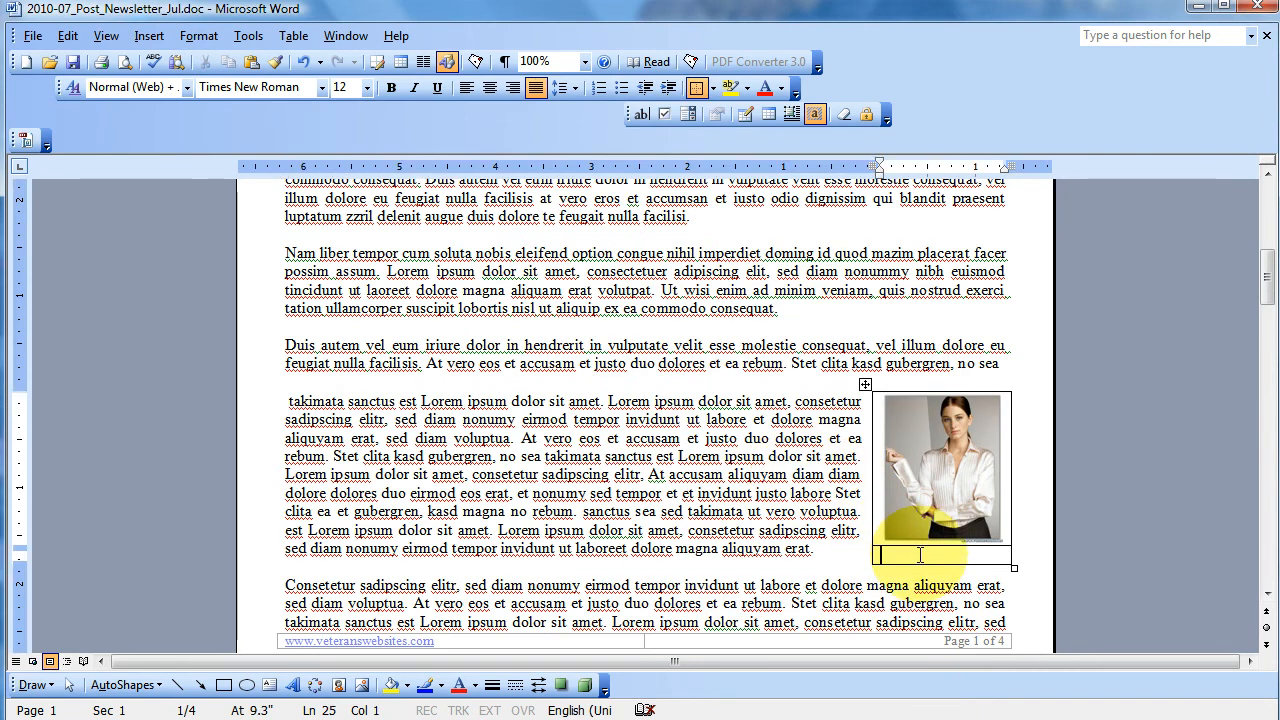
pyautogui.click(367, 88)
pyautogui.click(351, 121)
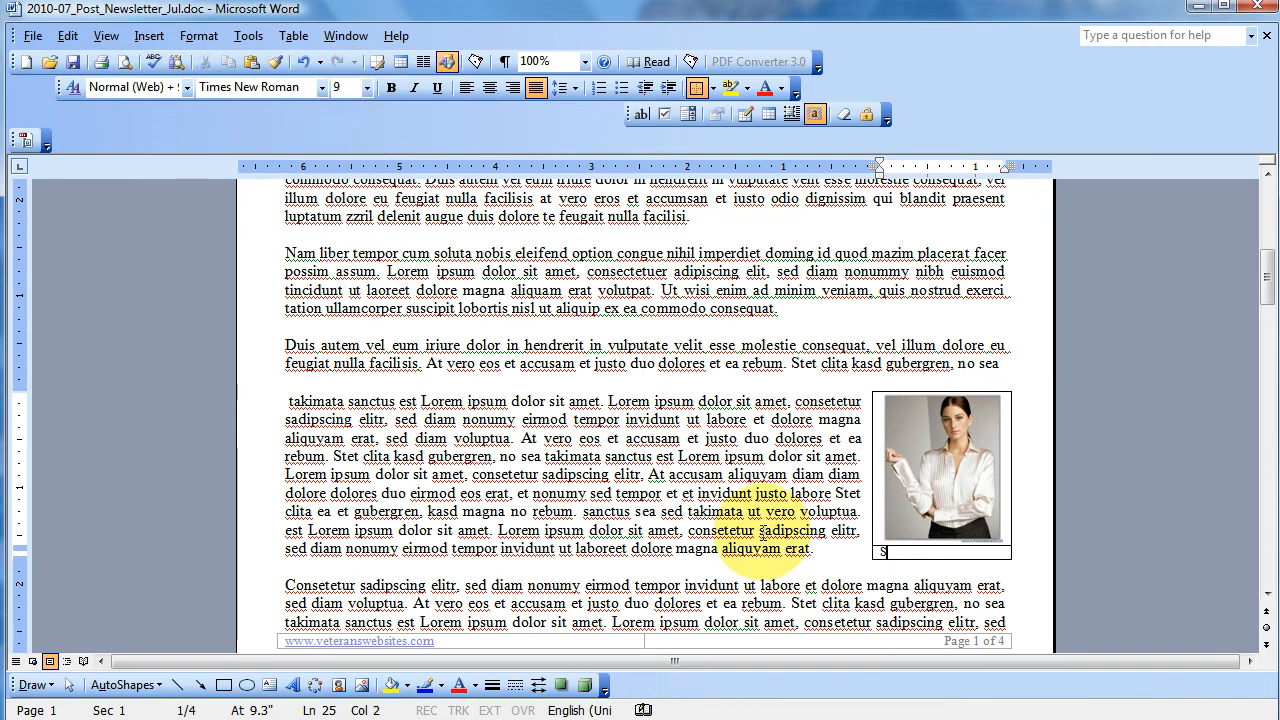
pyautogui.write('le Title')
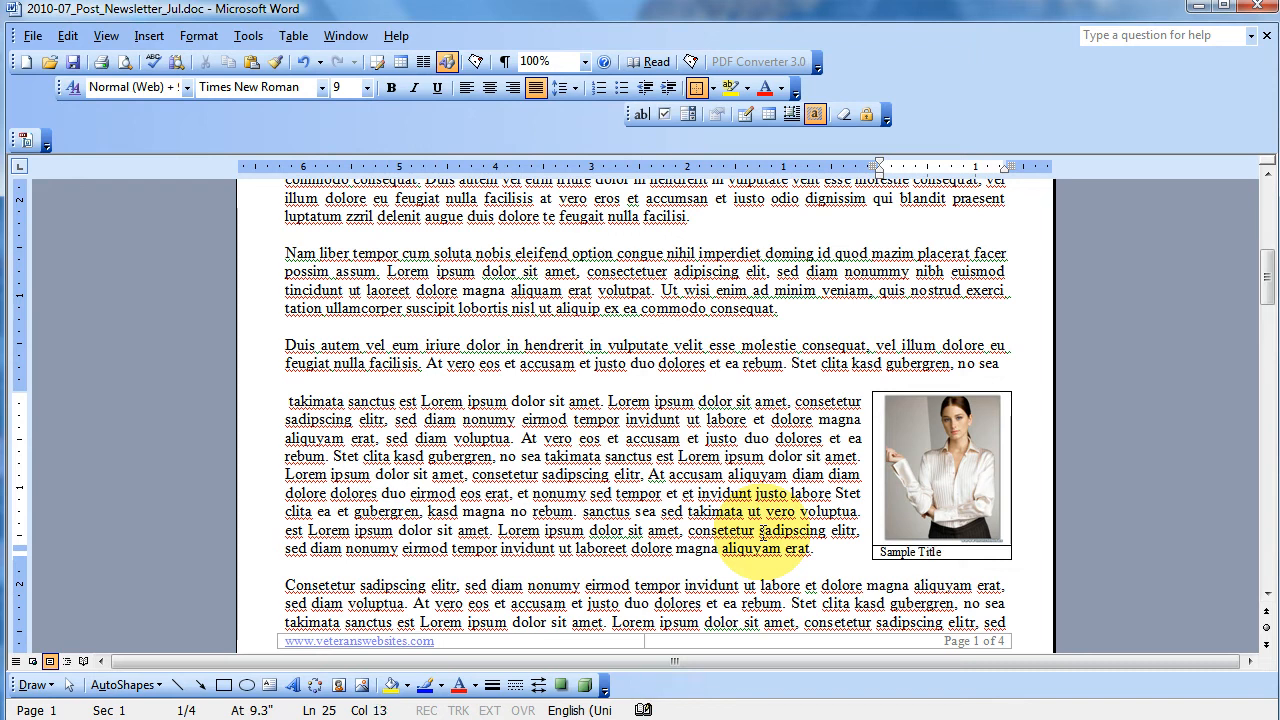
pyautogui.click(488, 89)
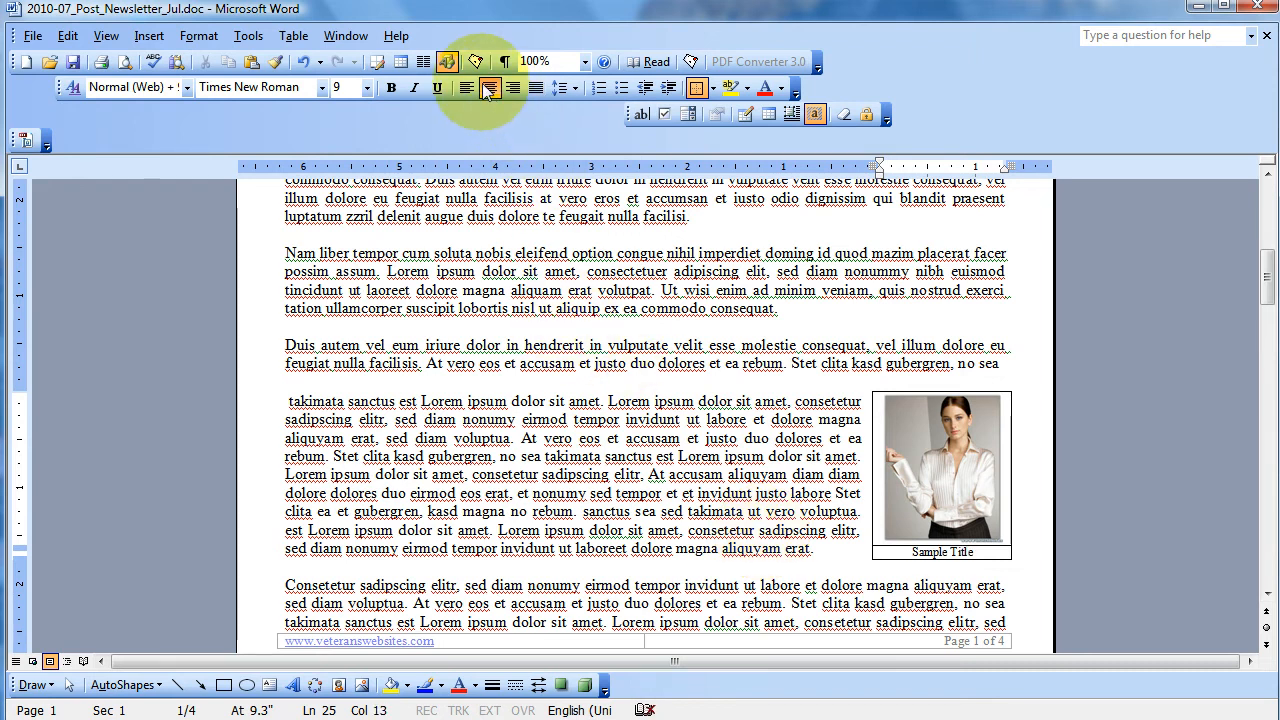
# - Remove all borders from the picture table
pyautogui.click(866, 383)
pyautogui.rightClick(866, 383)
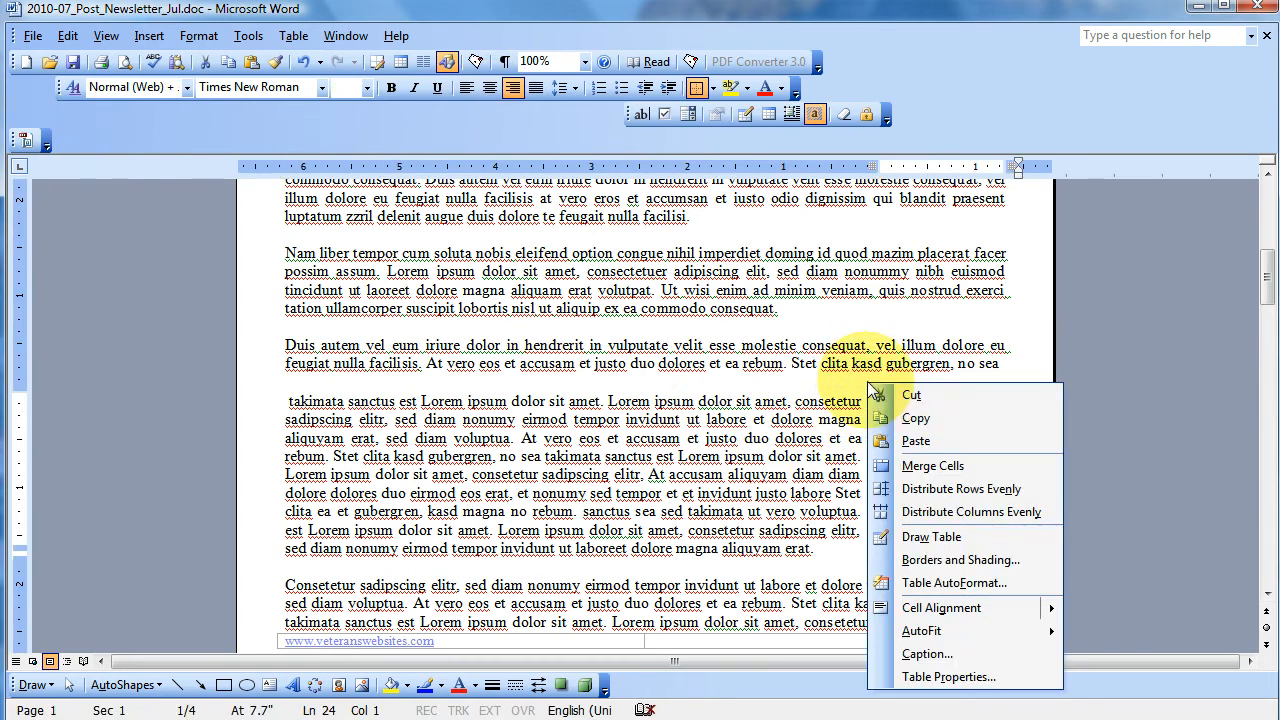
pyautogui.click(933, 563)
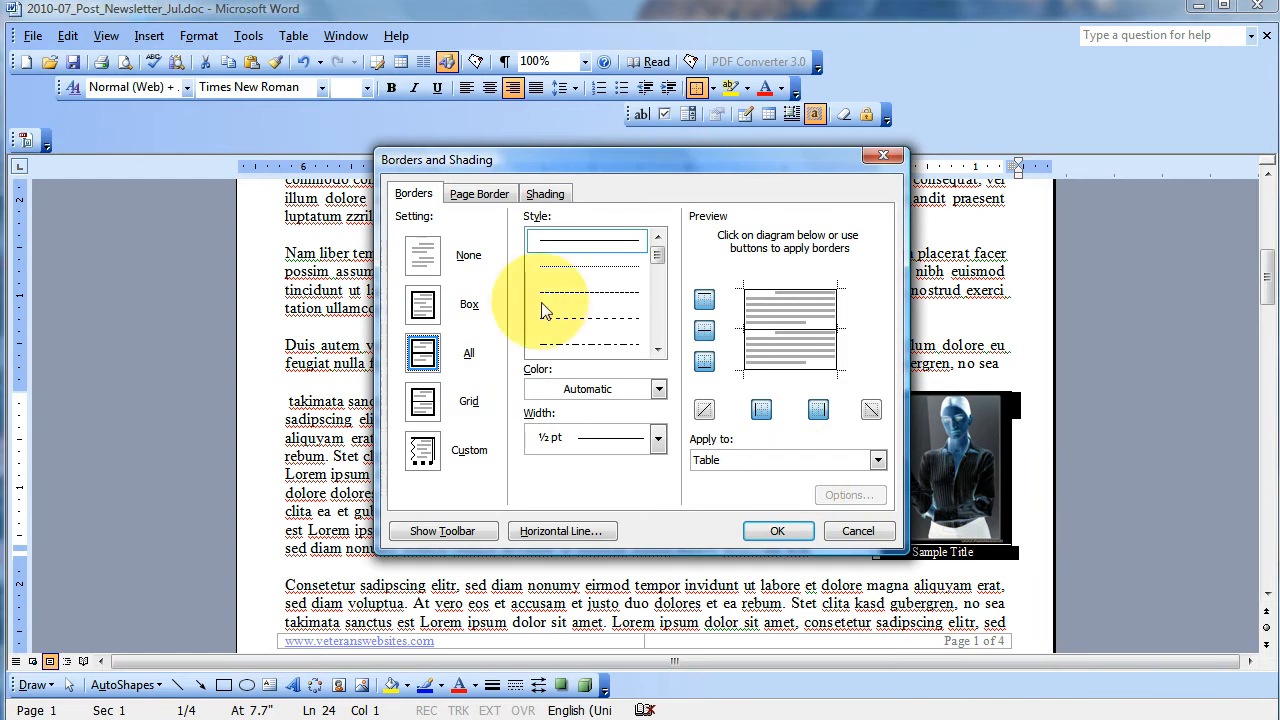
pyautogui.click(478, 255)
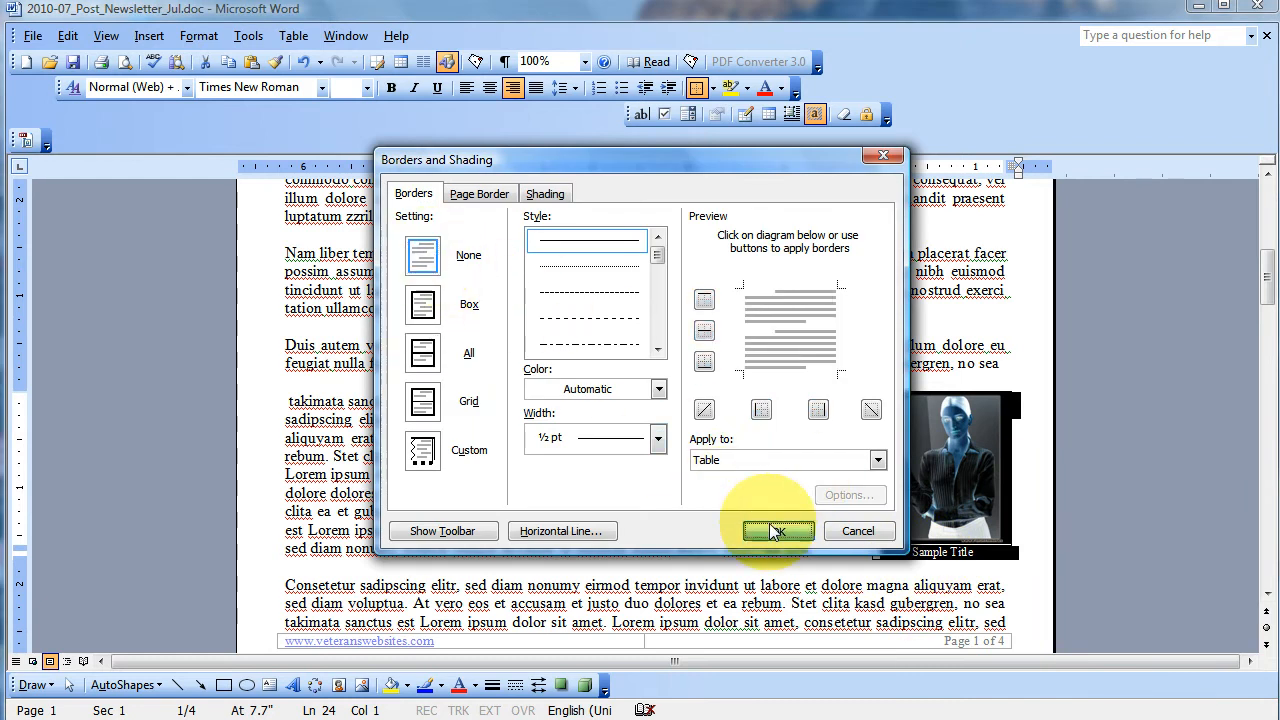
pyautogui.click(775, 530)
pyautogui.click(757, 492)
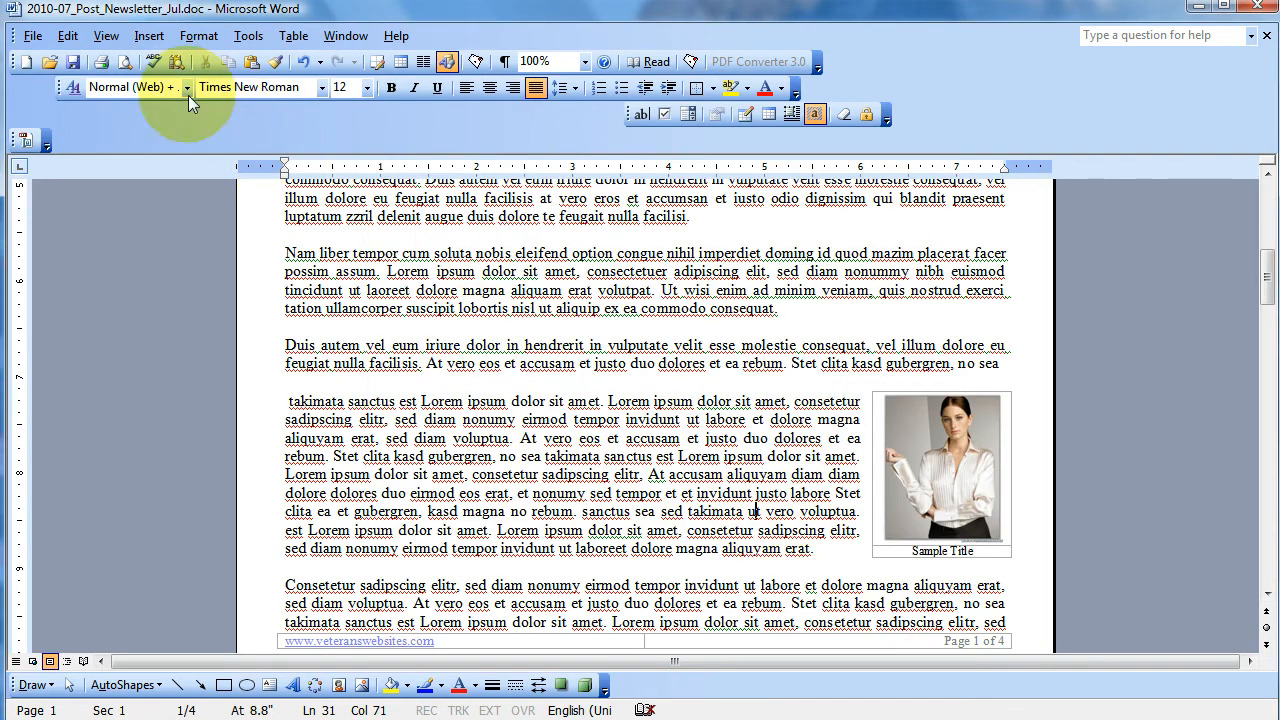
# - Check the captioned picture and its text wrapping in the print preview at 100%, and return to editing
pyautogui.click(128, 59)
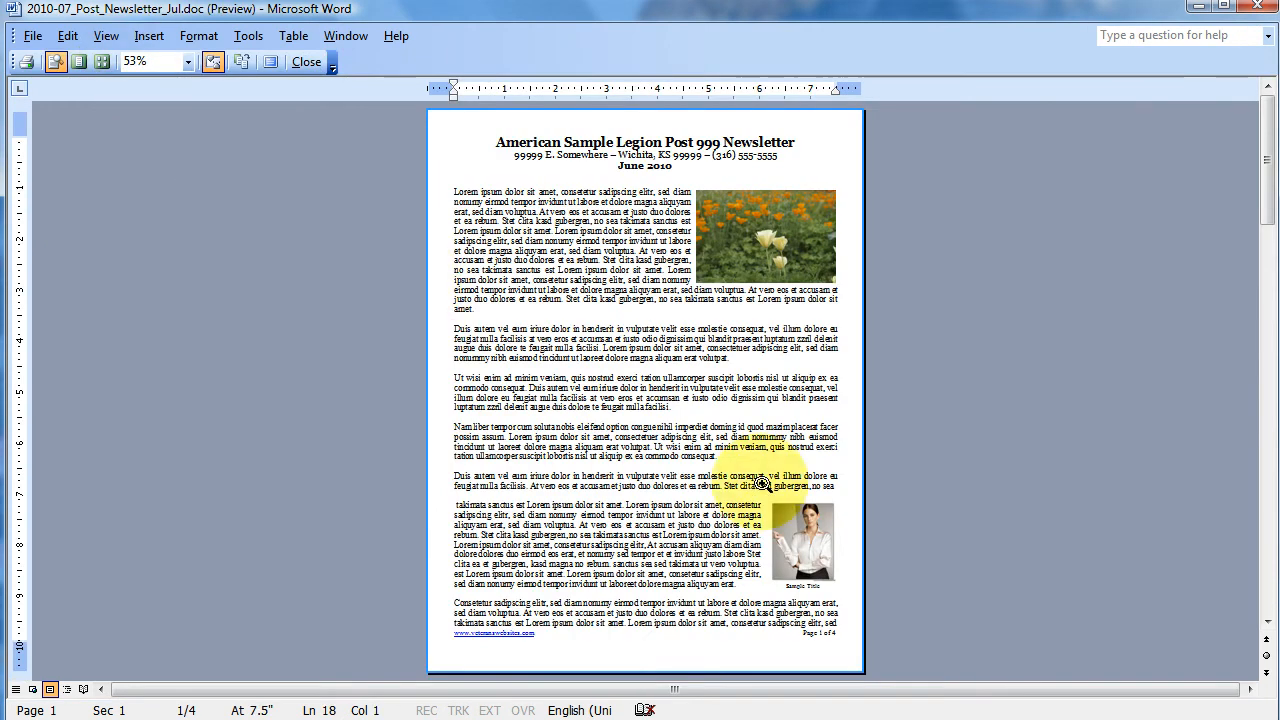
pyautogui.click(776, 528)
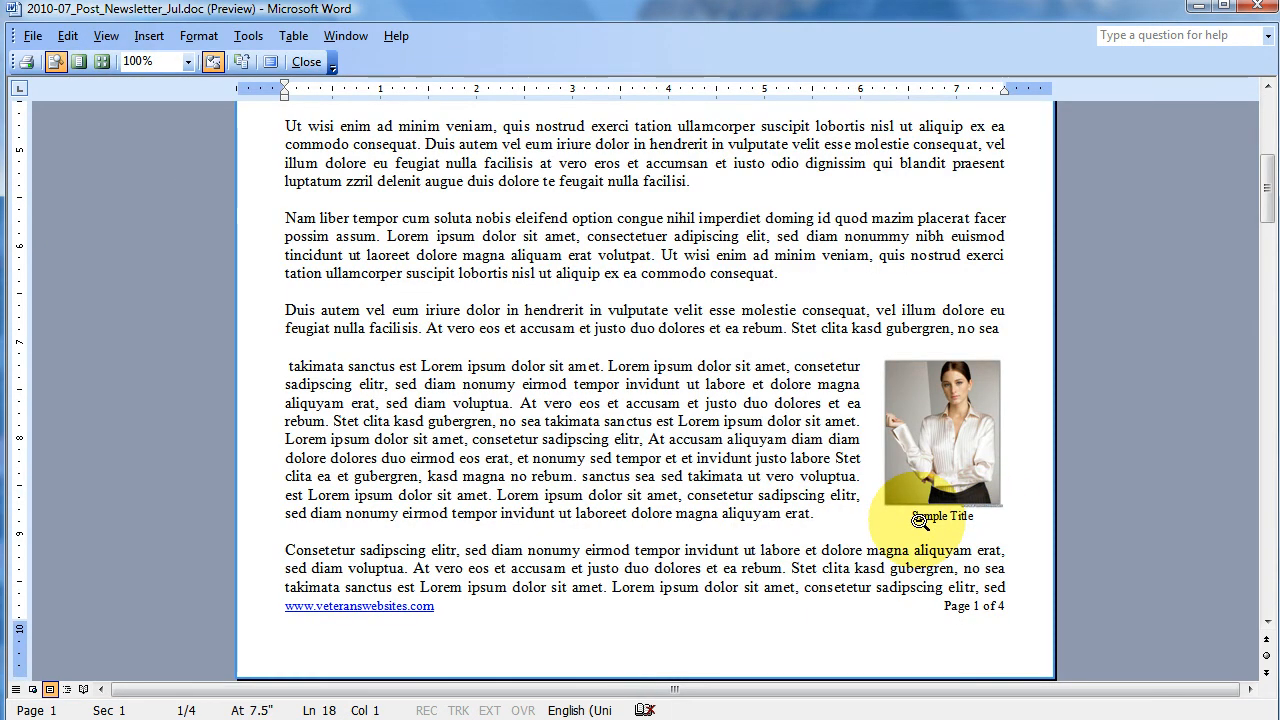
pyautogui.click(771, 513)
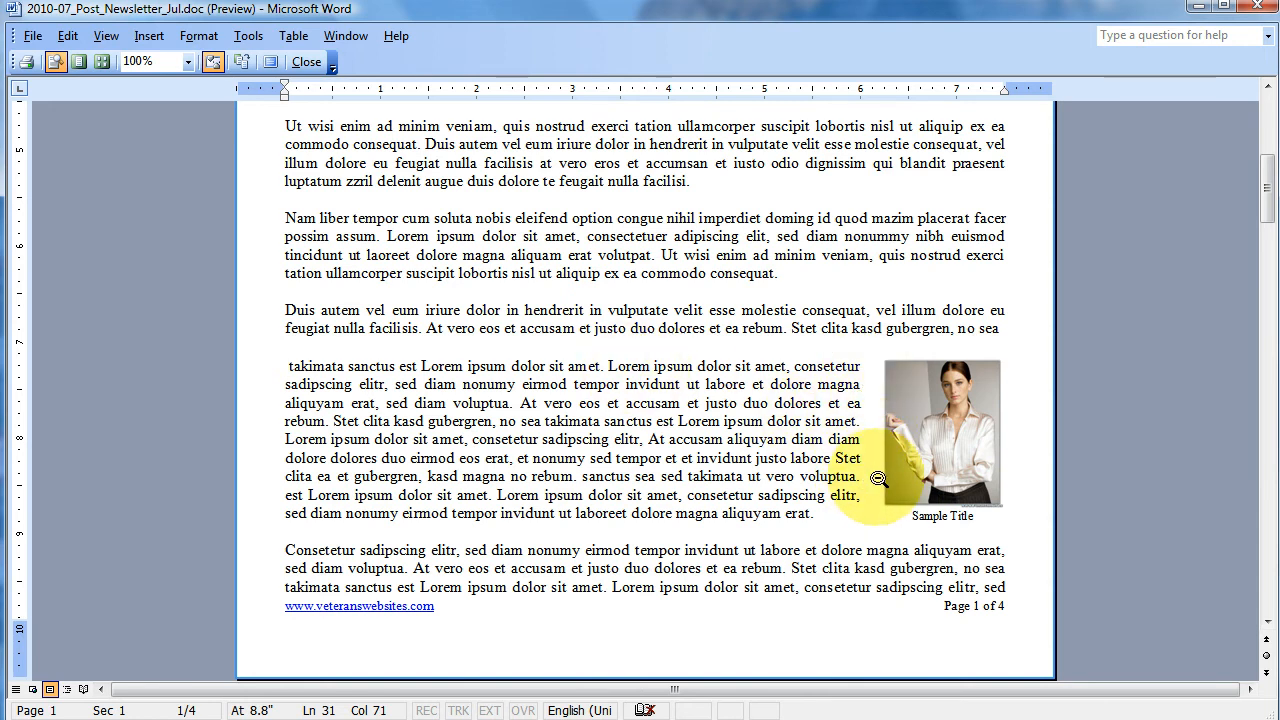
pyautogui.click(307, 61)
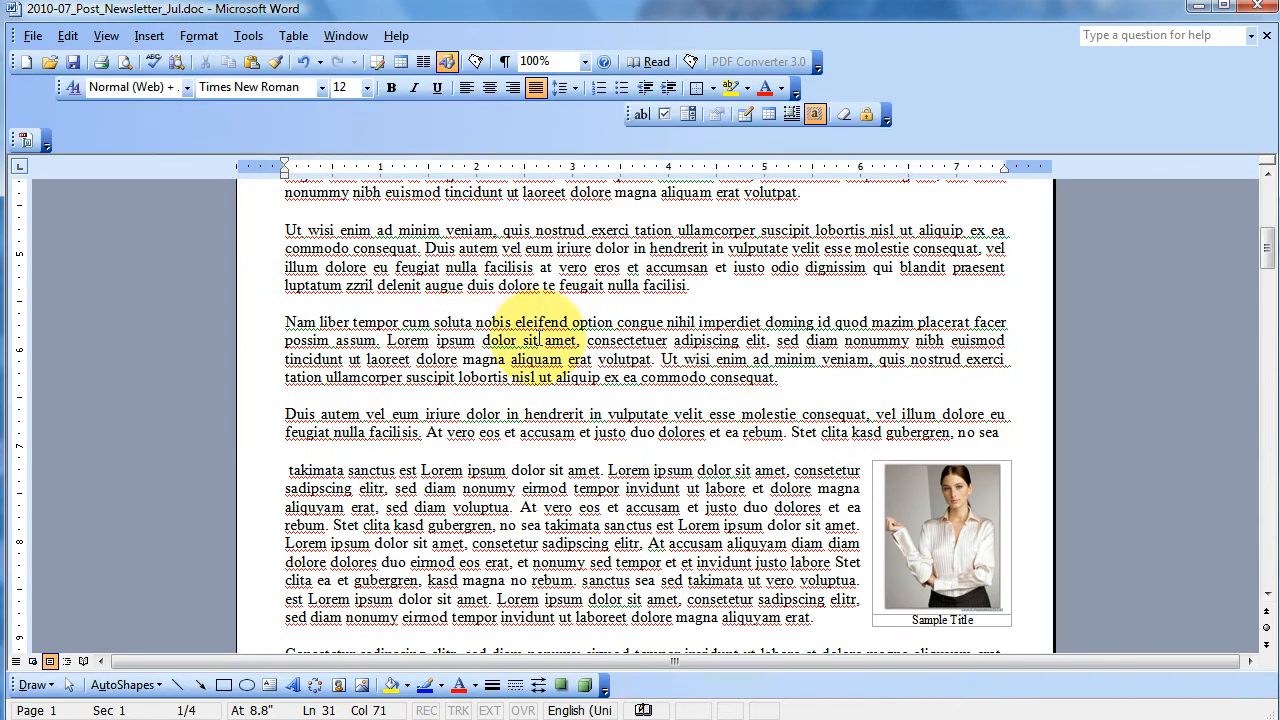
# - Review the picture's wrapping styles and advanced text wrapping options, leaving the dialogs without making changes
pyautogui.doubleClick(902, 510)
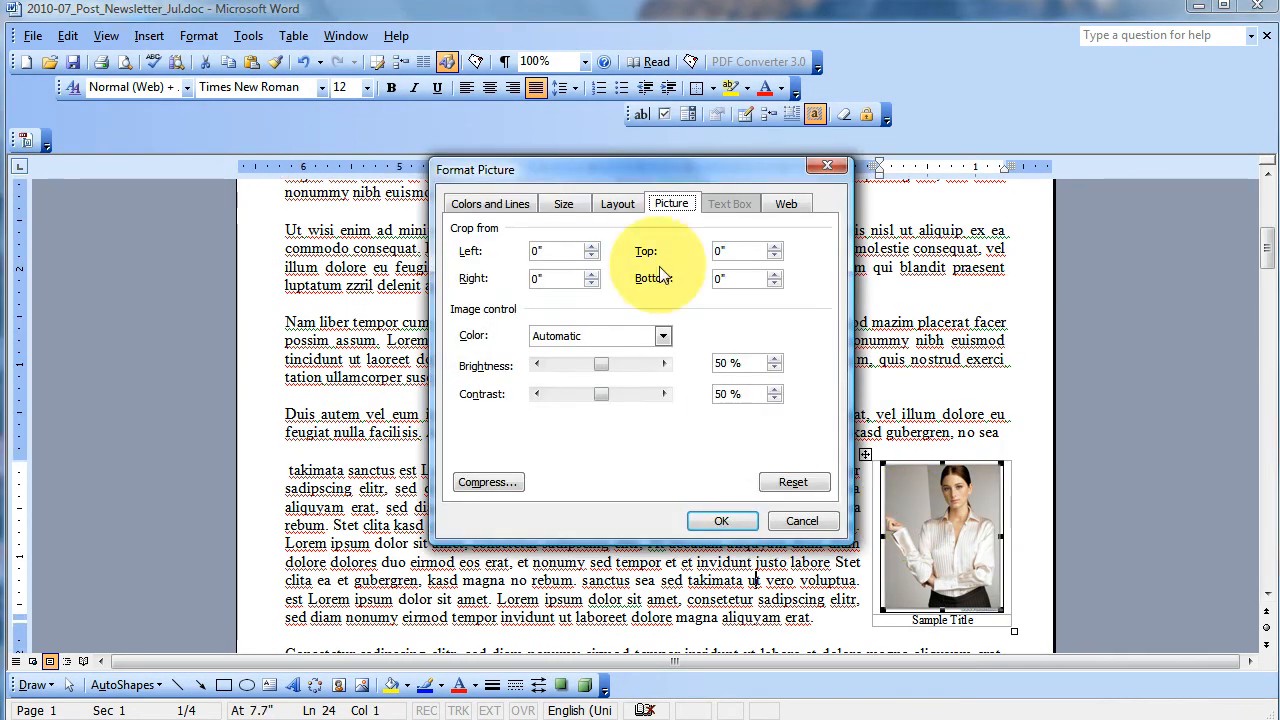
pyautogui.click(622, 207)
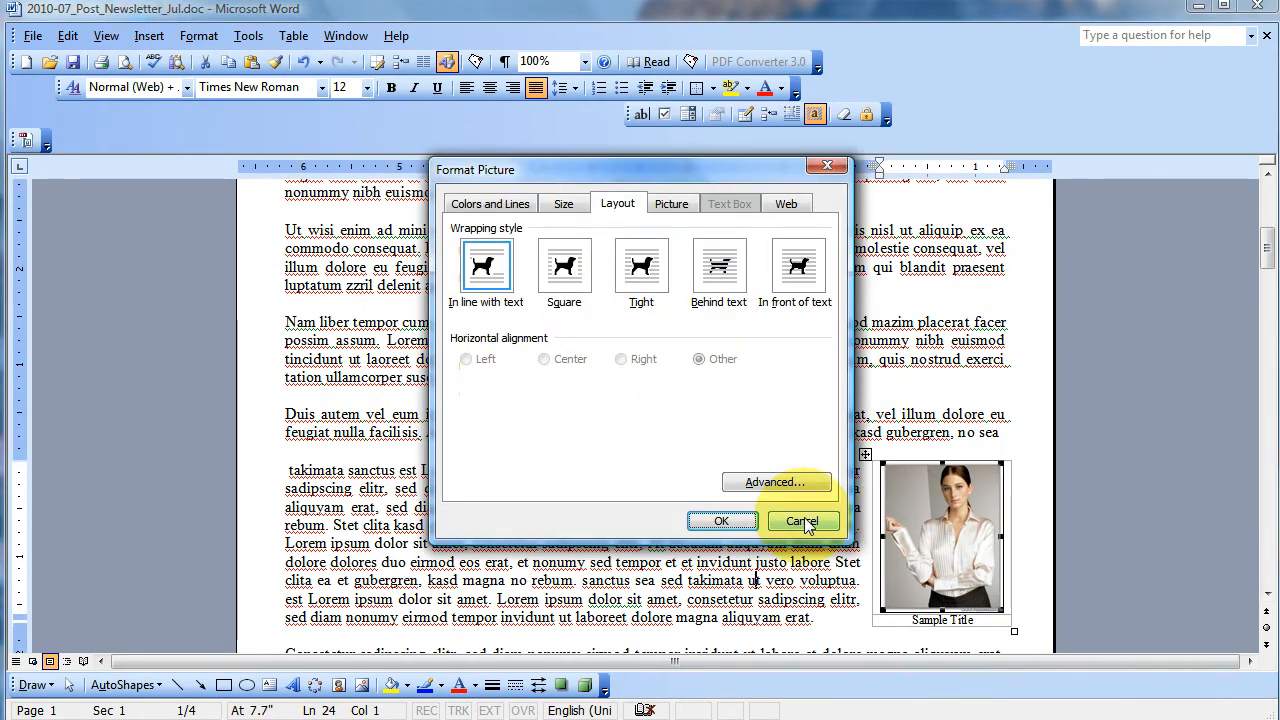
pyautogui.click(802, 522)
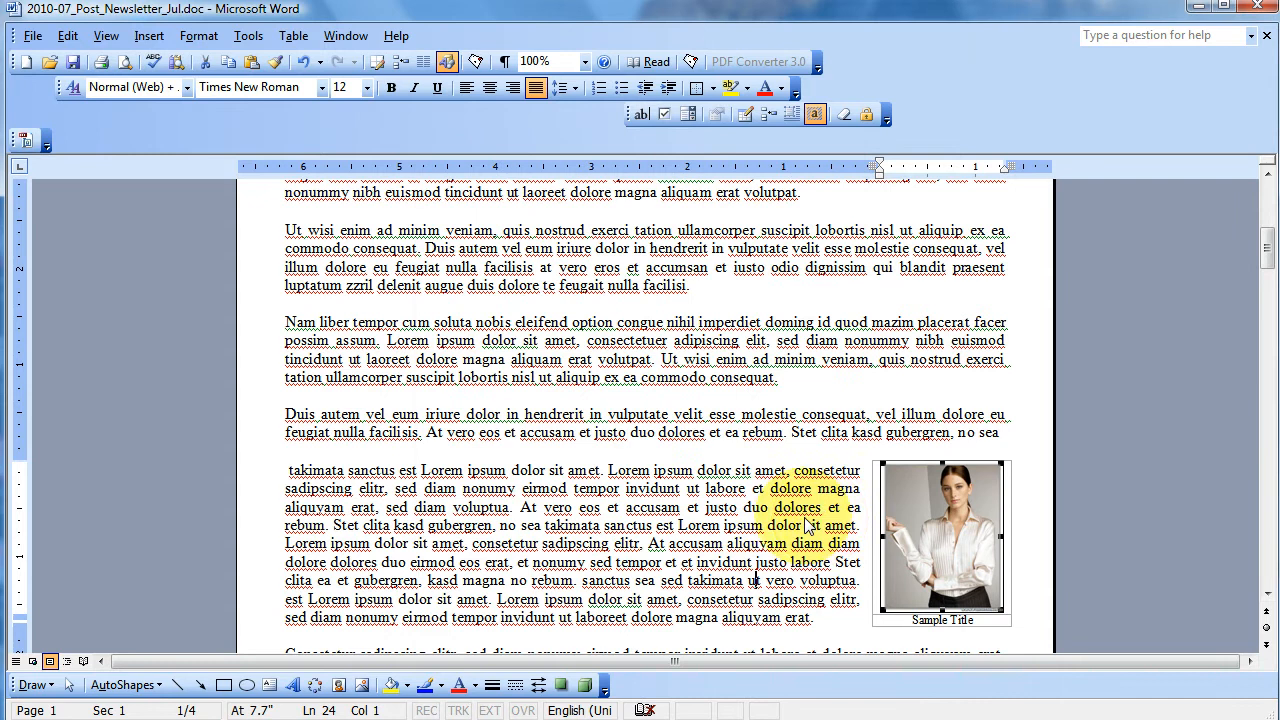
pyautogui.doubleClick(924, 525)
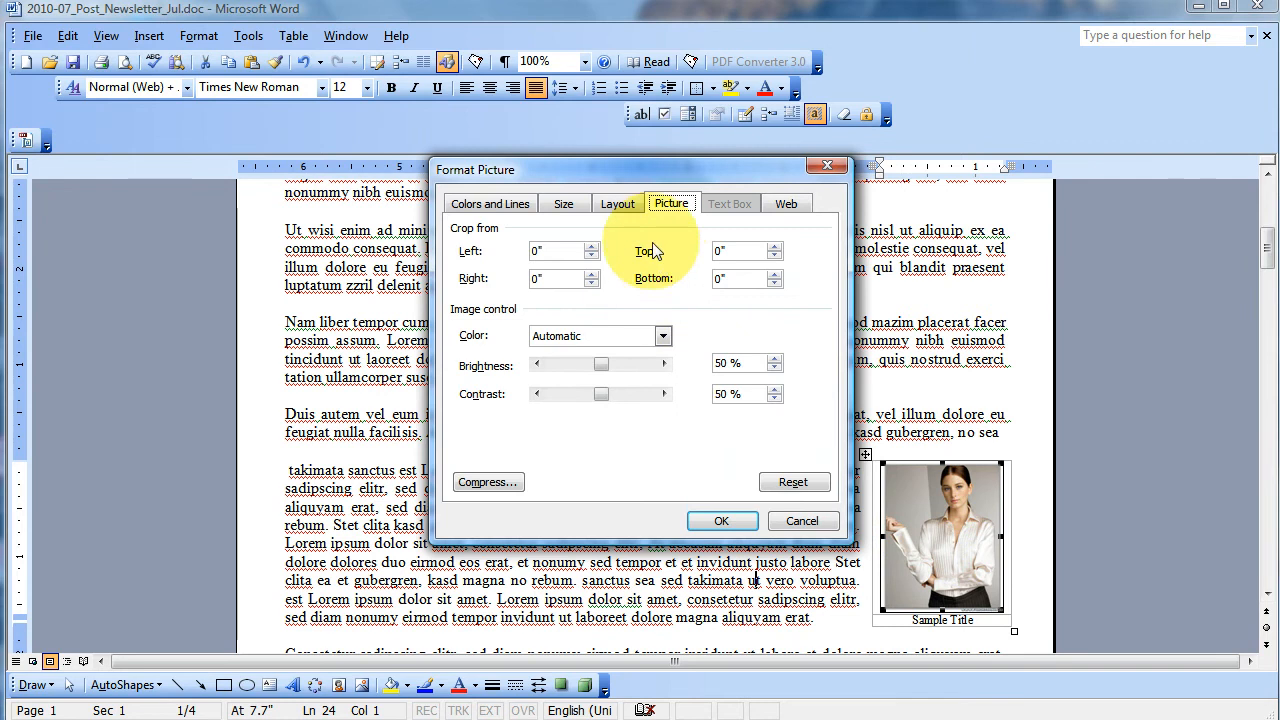
pyautogui.click(616, 205)
pyautogui.click(756, 480)
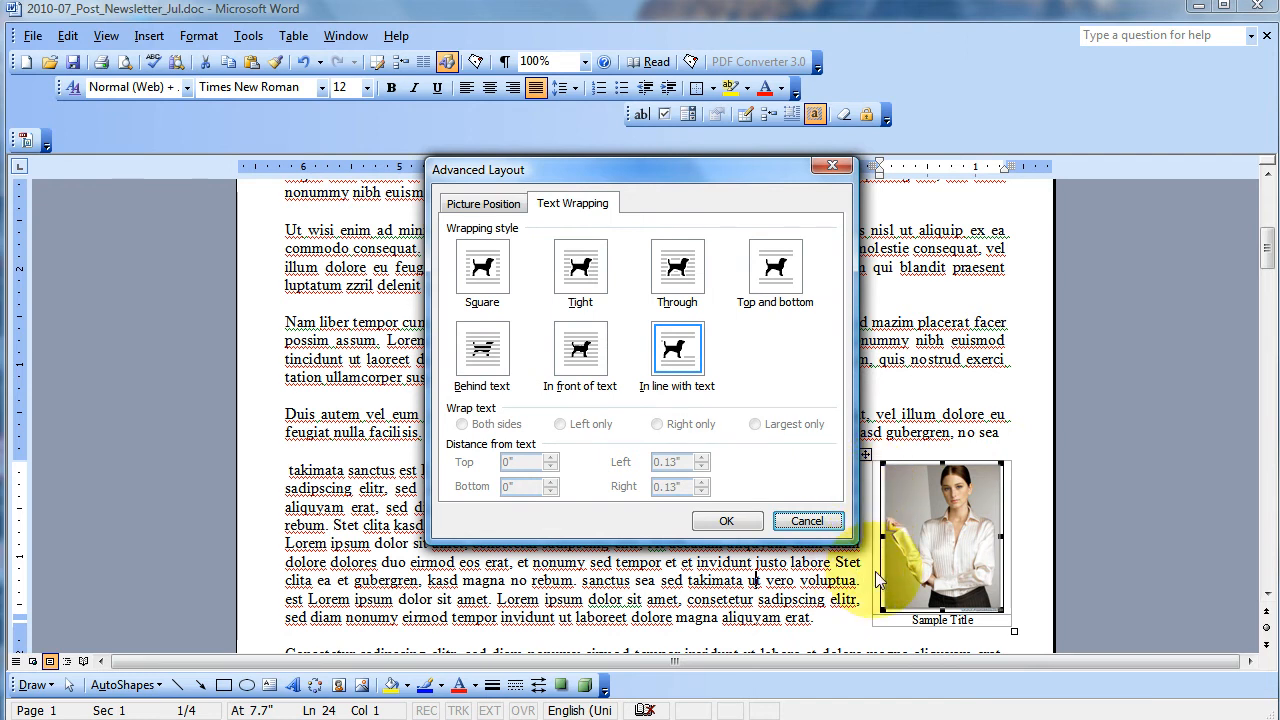
pyautogui.click(821, 521)
pyautogui.click(821, 521)
pyautogui.click(820, 524)
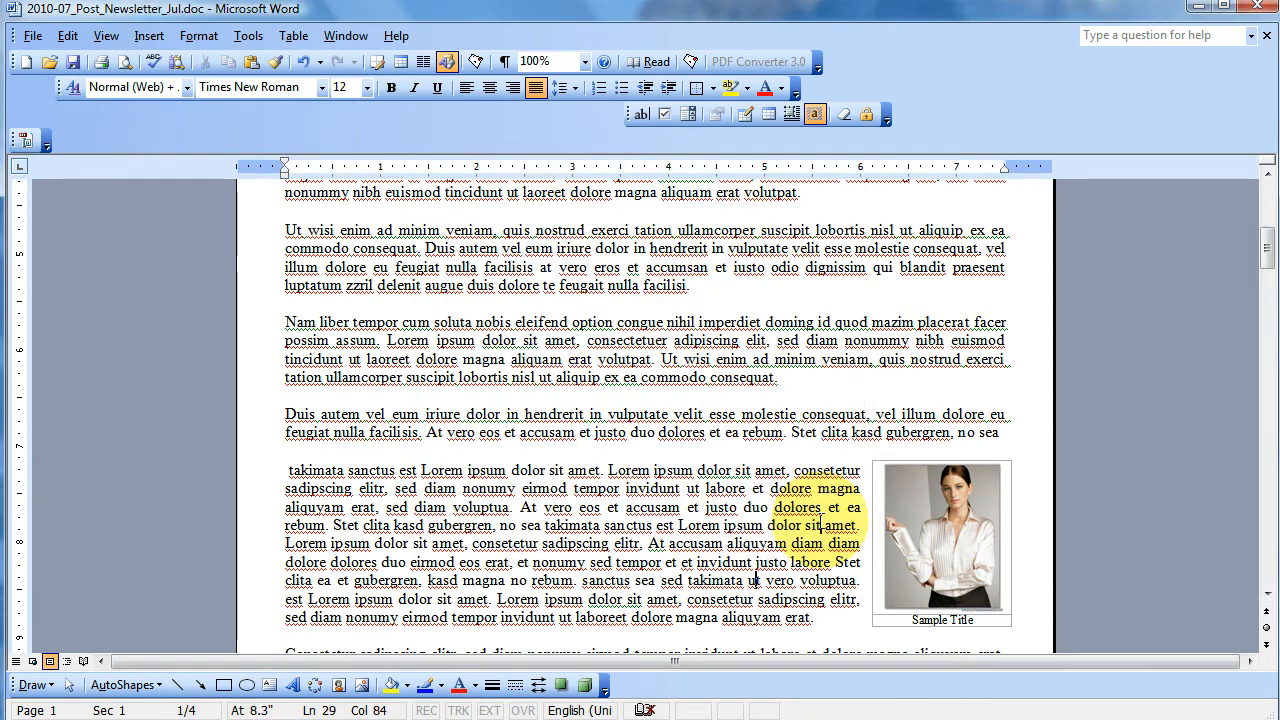
# - Paste the copied Post Hours table before the "Ut wisi enim" paragraph and center its "Post Hours" heading
pyautogui.scroll(1, 756, 578)
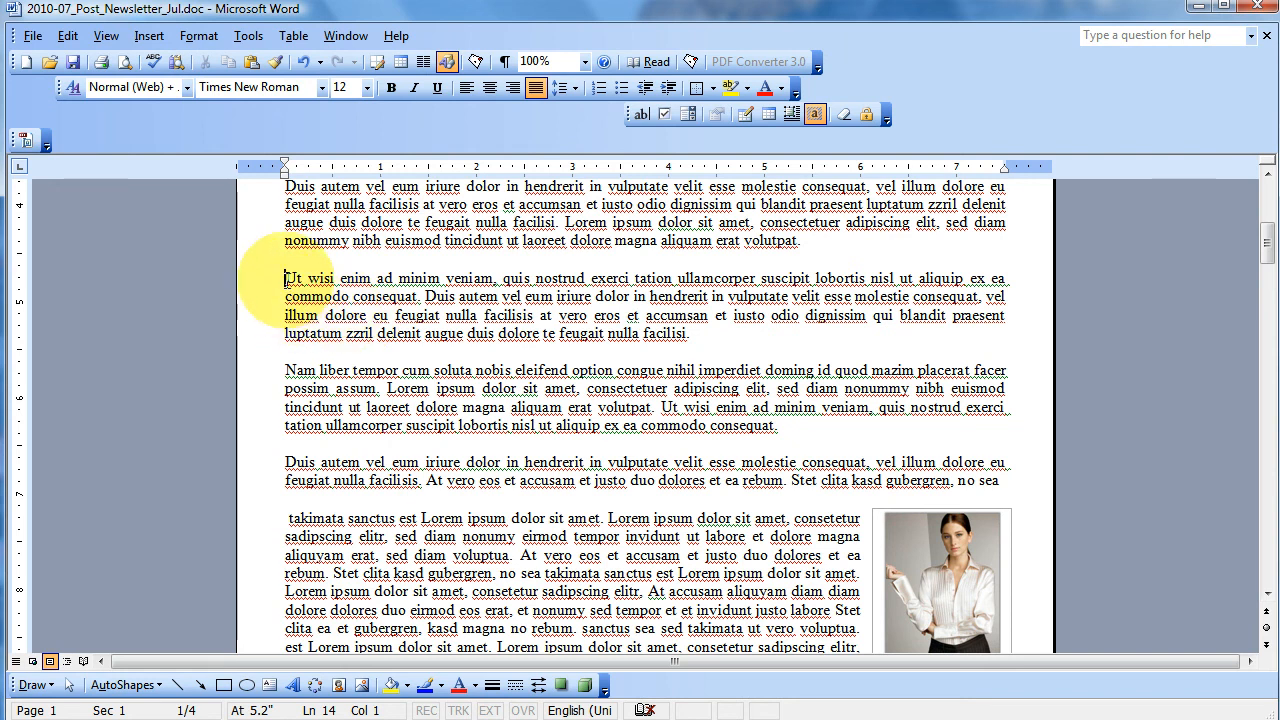
pyautogui.write('Post Hours Mon – Thur\t10am – 8pm Fri – Sat\t10am – 10pm Sun\t9am – 8pm')
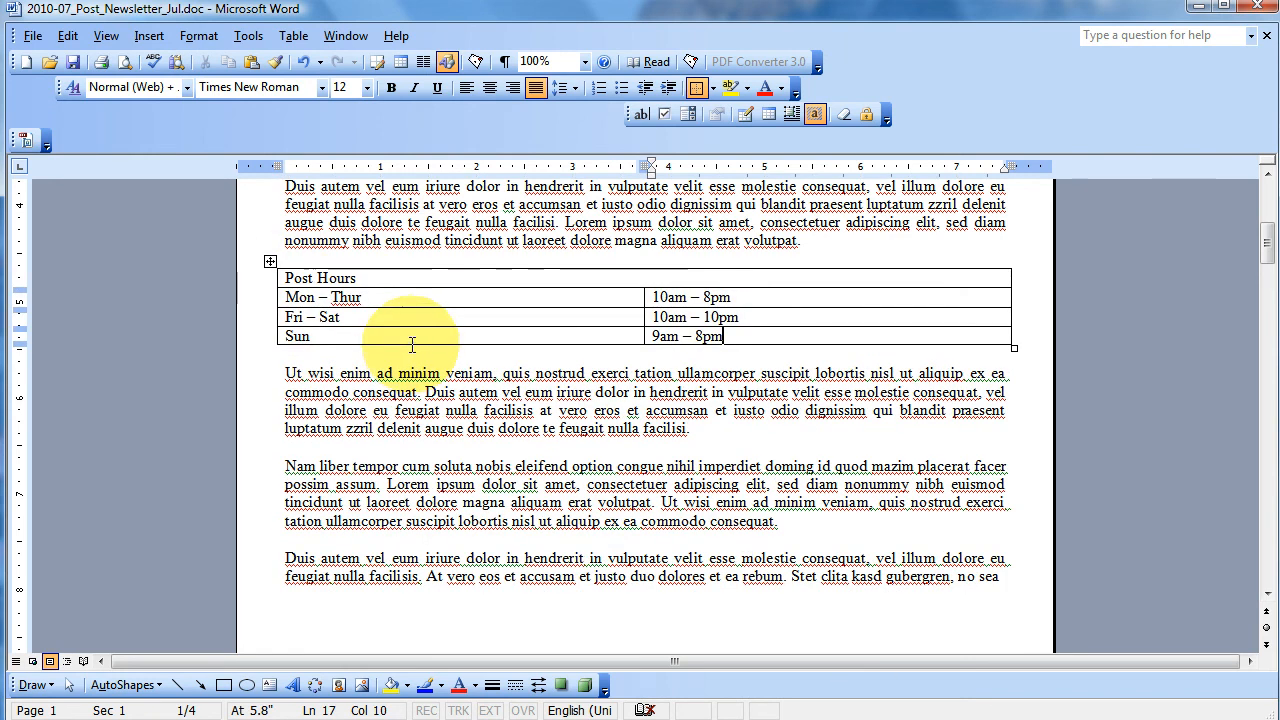
pyautogui.doubleClick(352, 279)
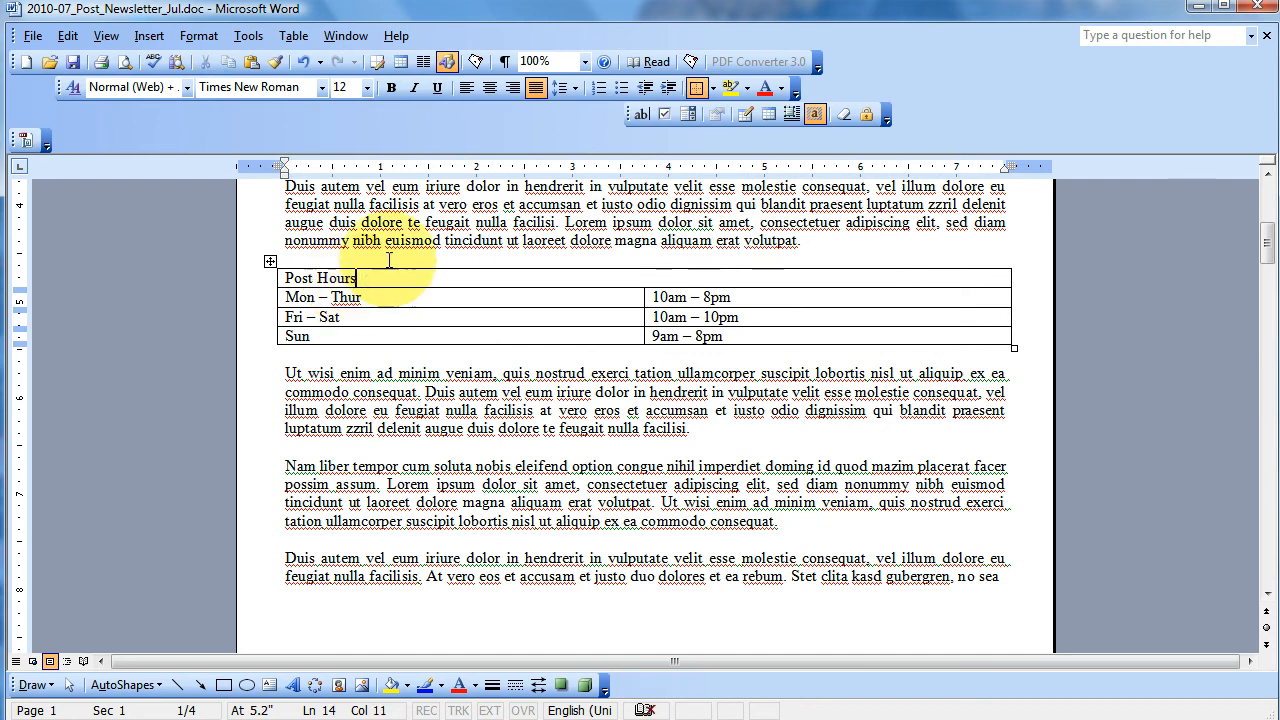
pyautogui.click(482, 87)
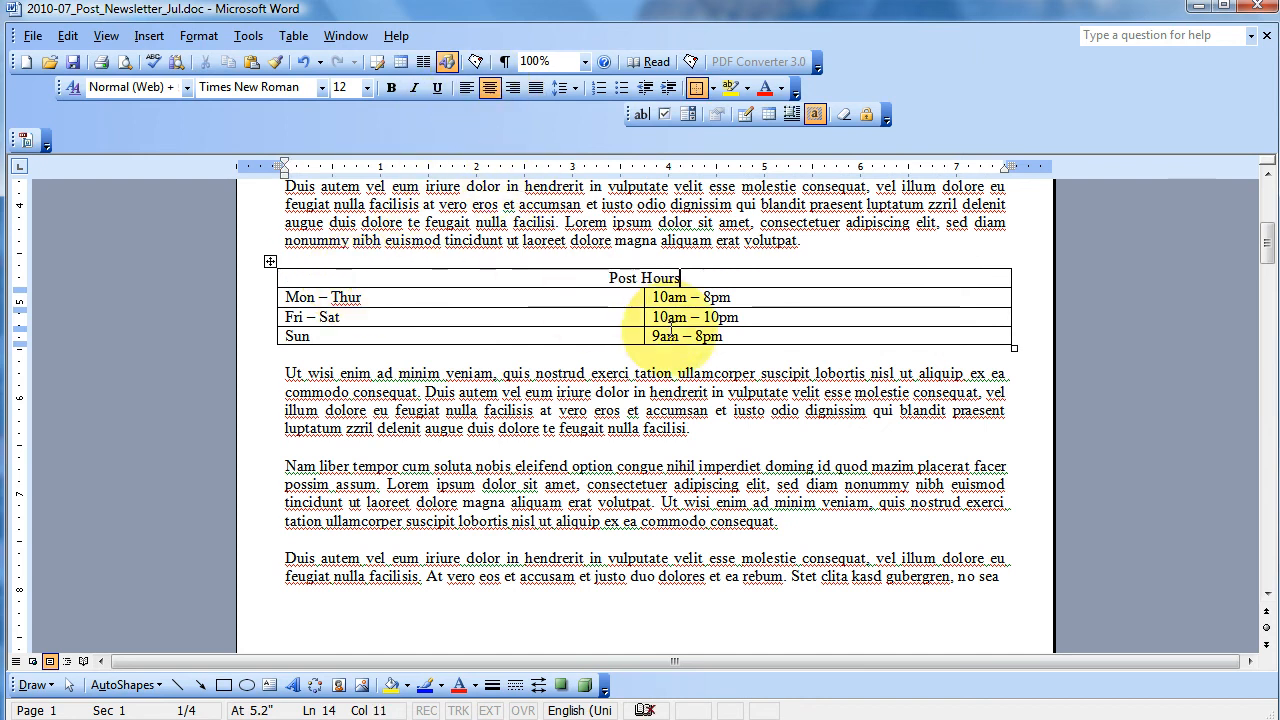
# - Narrow the Post Hours table's columns to about 2.3 inches overall against the right margin, and set its text wrapping to Around
pyautogui.moveTo(645, 296); pyautogui.dragTo(897, 307)
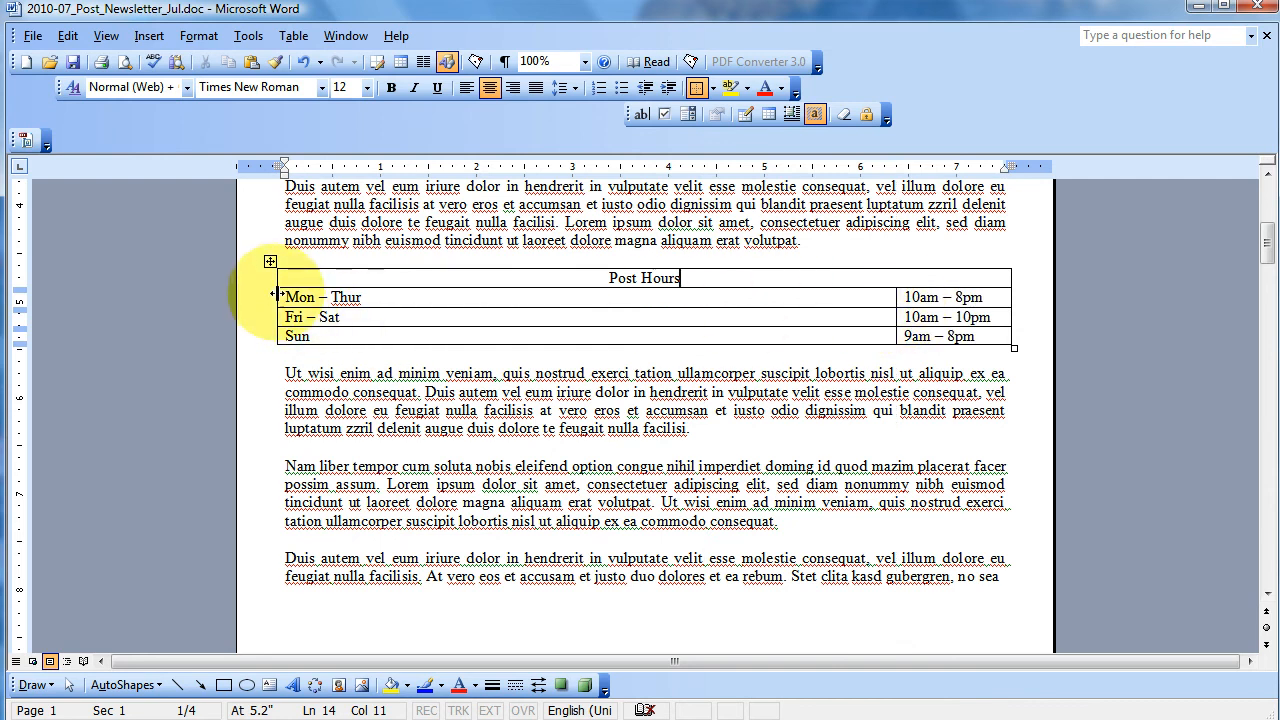
pyautogui.moveTo(274, 293); pyautogui.dragTo(789, 309)
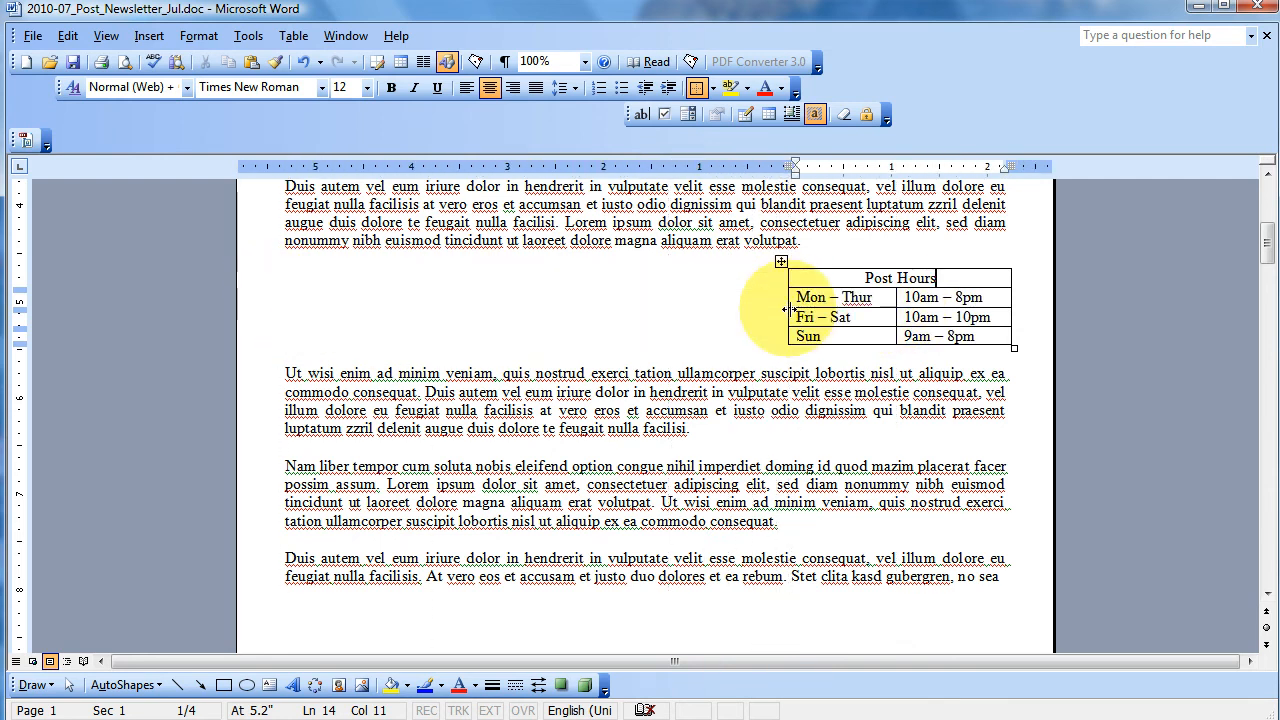
pyautogui.click(781, 260)
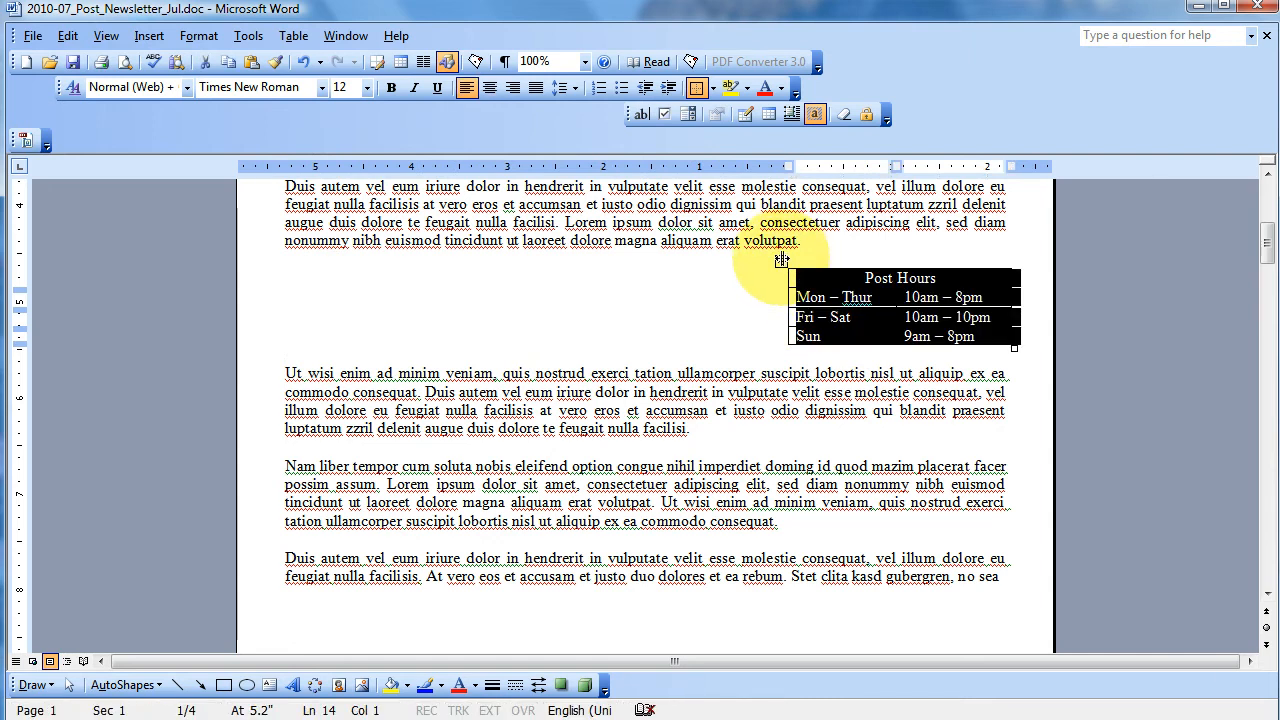
pyautogui.rightClick(781, 260)
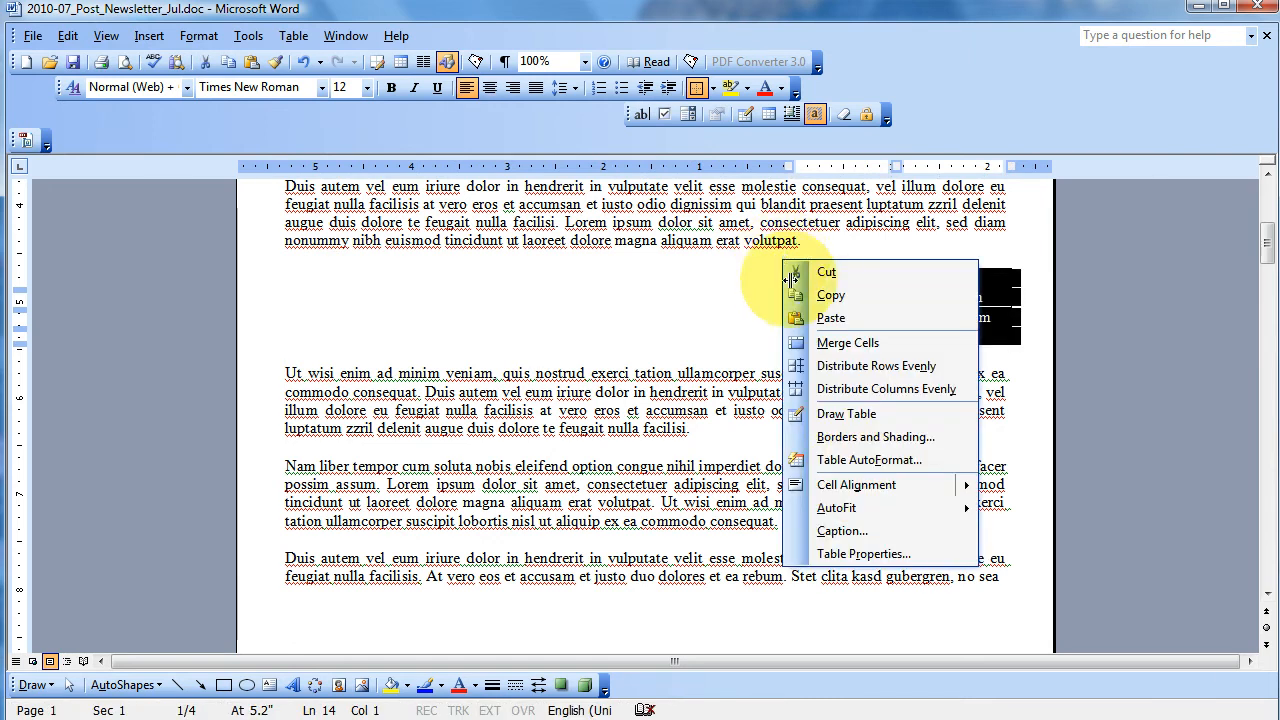
pyautogui.click(845, 553)
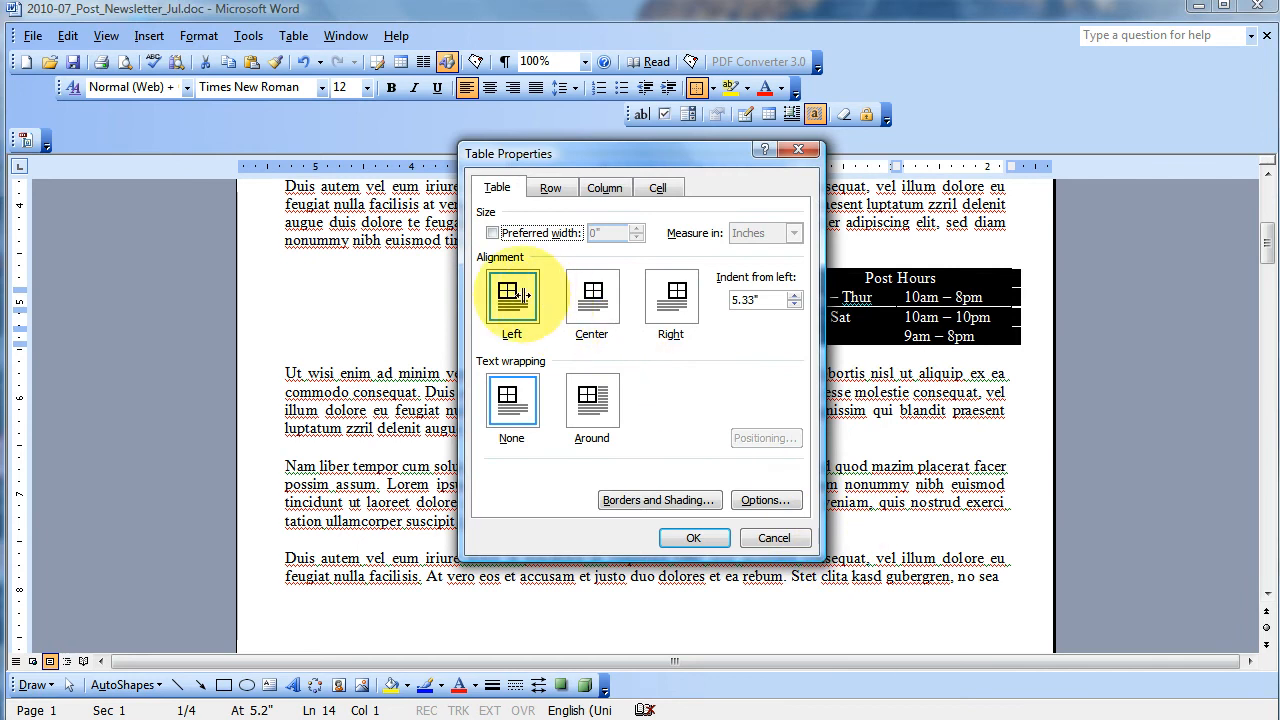
pyautogui.click(592, 398)
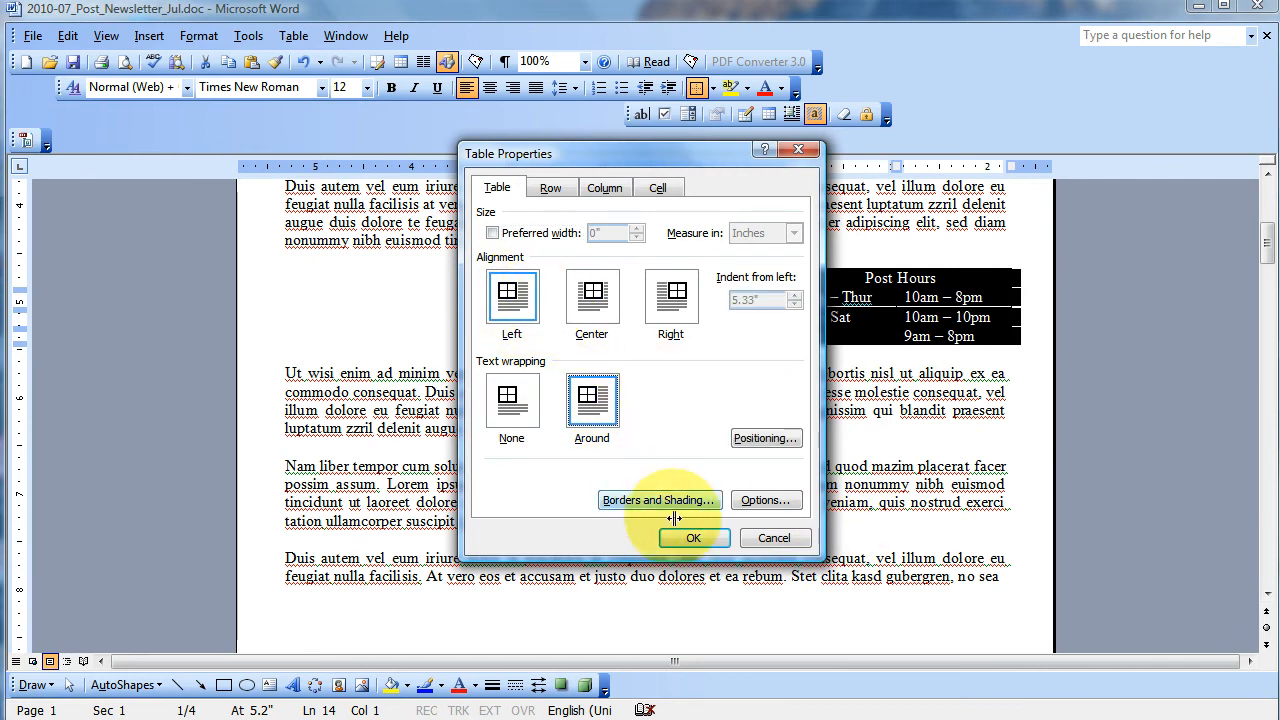
pyautogui.click(687, 538)
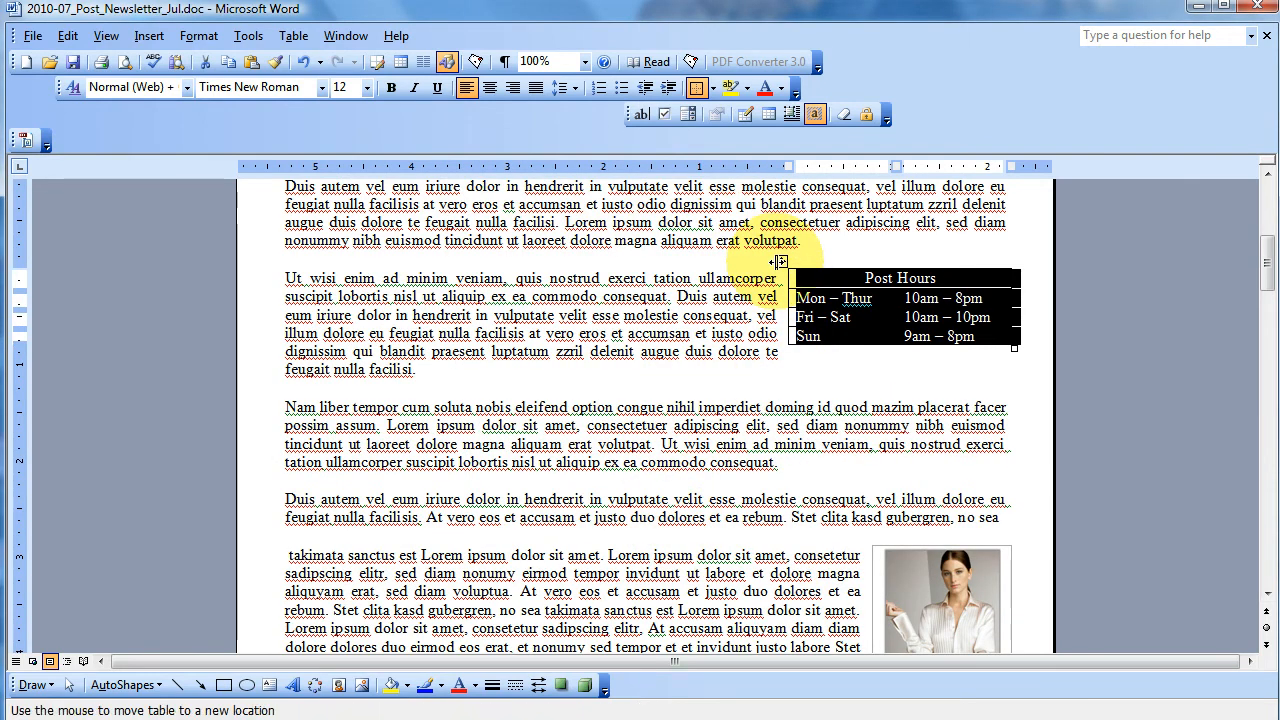
# - Try out the Post Hours table's alignment and move the table to the left margin beside the "Ut wisi enim" paragraph
pyautogui.rightClick(780, 262)
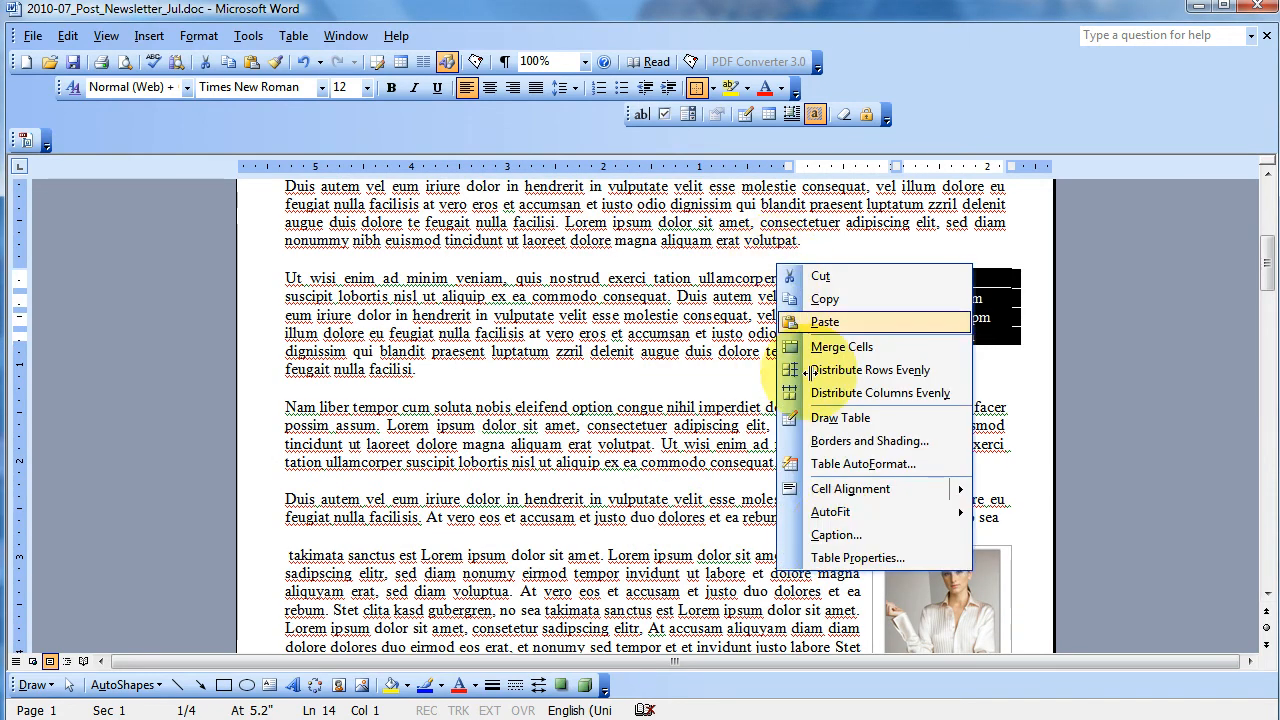
pyautogui.click(855, 558)
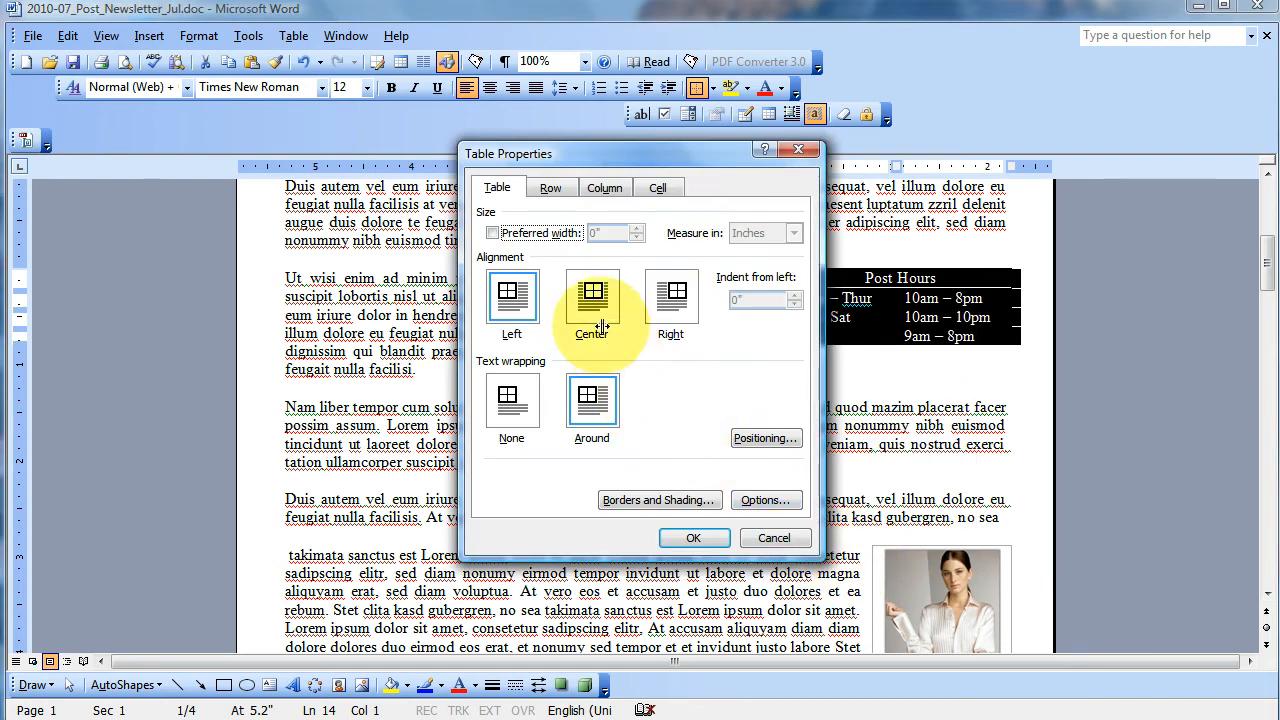
pyautogui.click(598, 296)
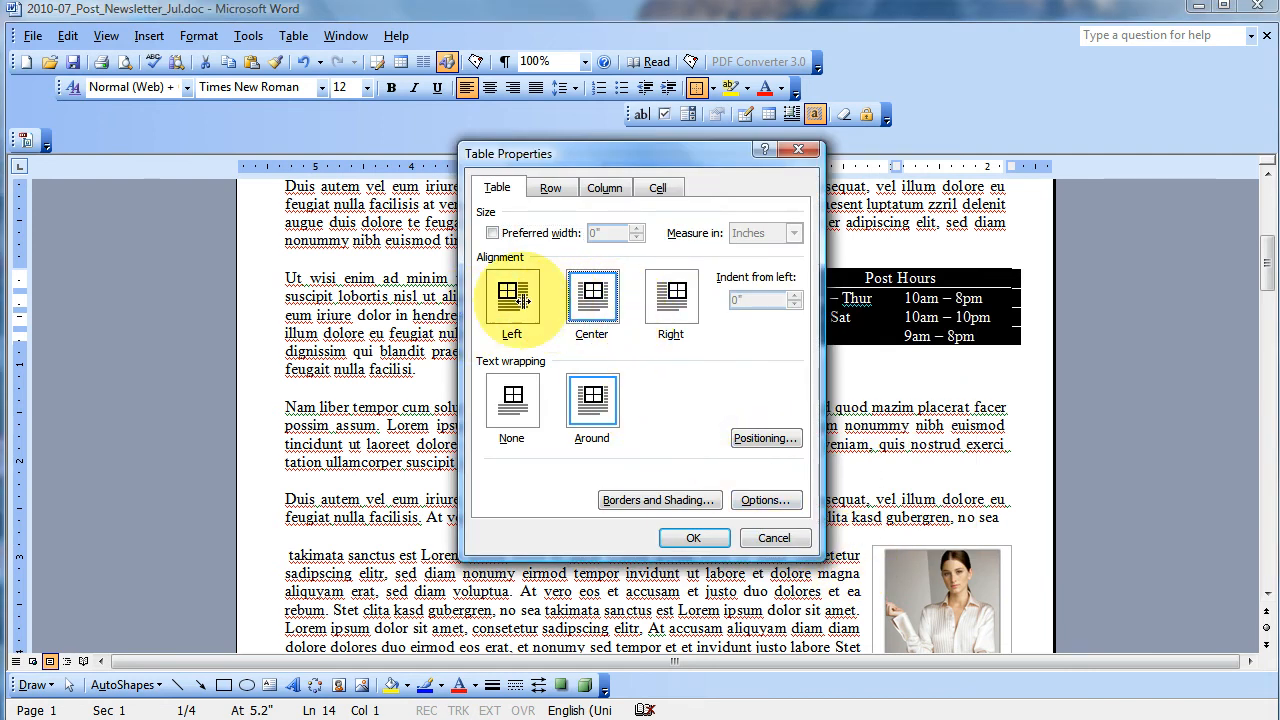
pyautogui.click(690, 536)
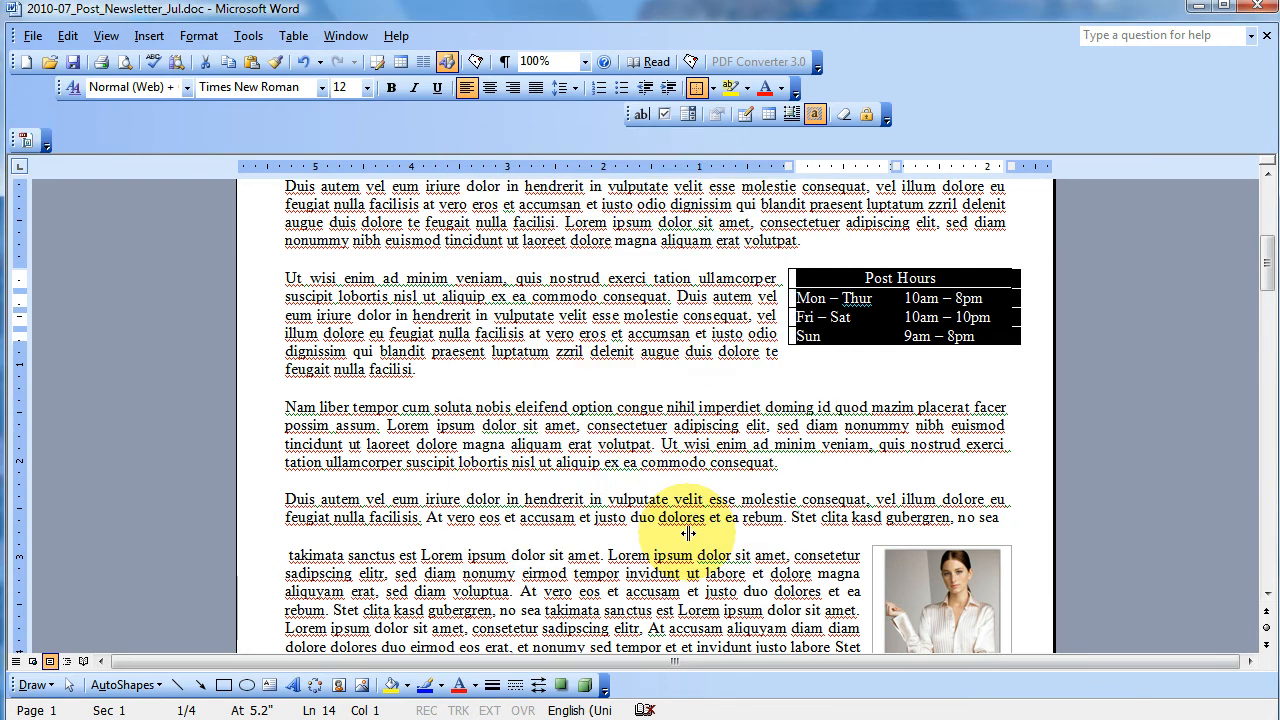
pyautogui.moveTo(781, 270); pyautogui.dragTo(277, 266)
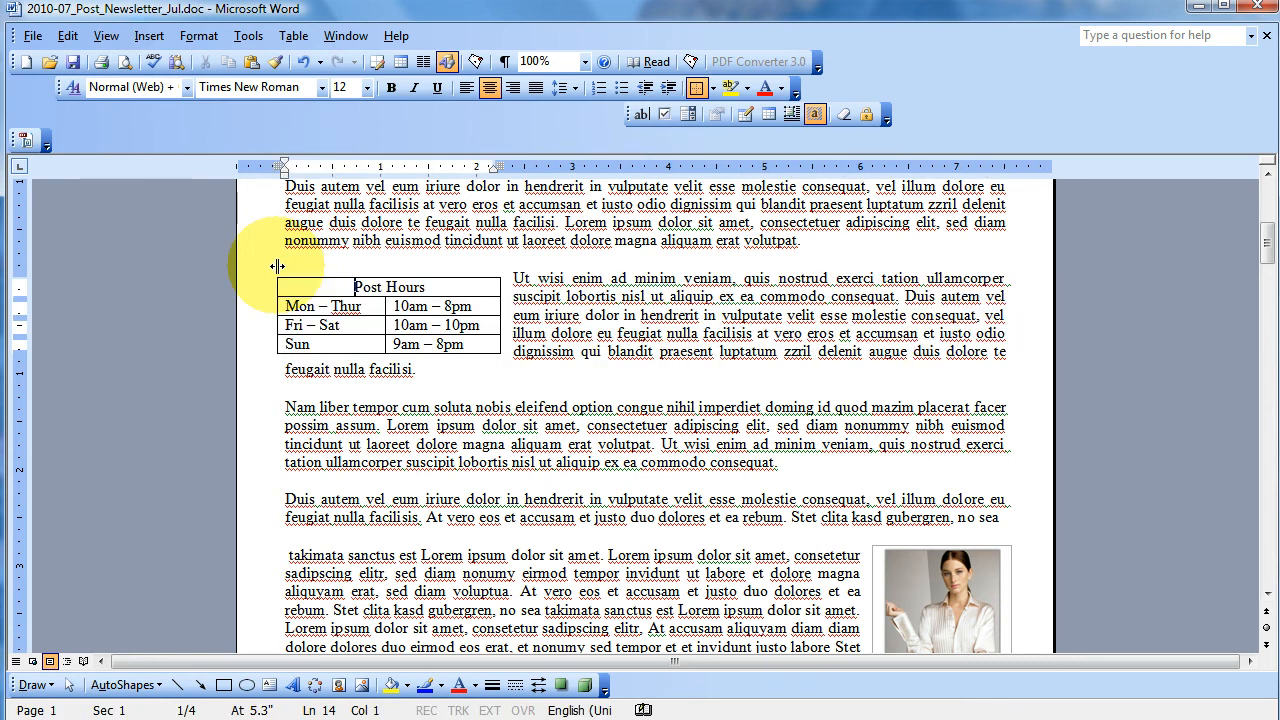
# - Remove all borders from the Post Hours table and add an empty row below the Sun row
pyautogui.click(276, 274)
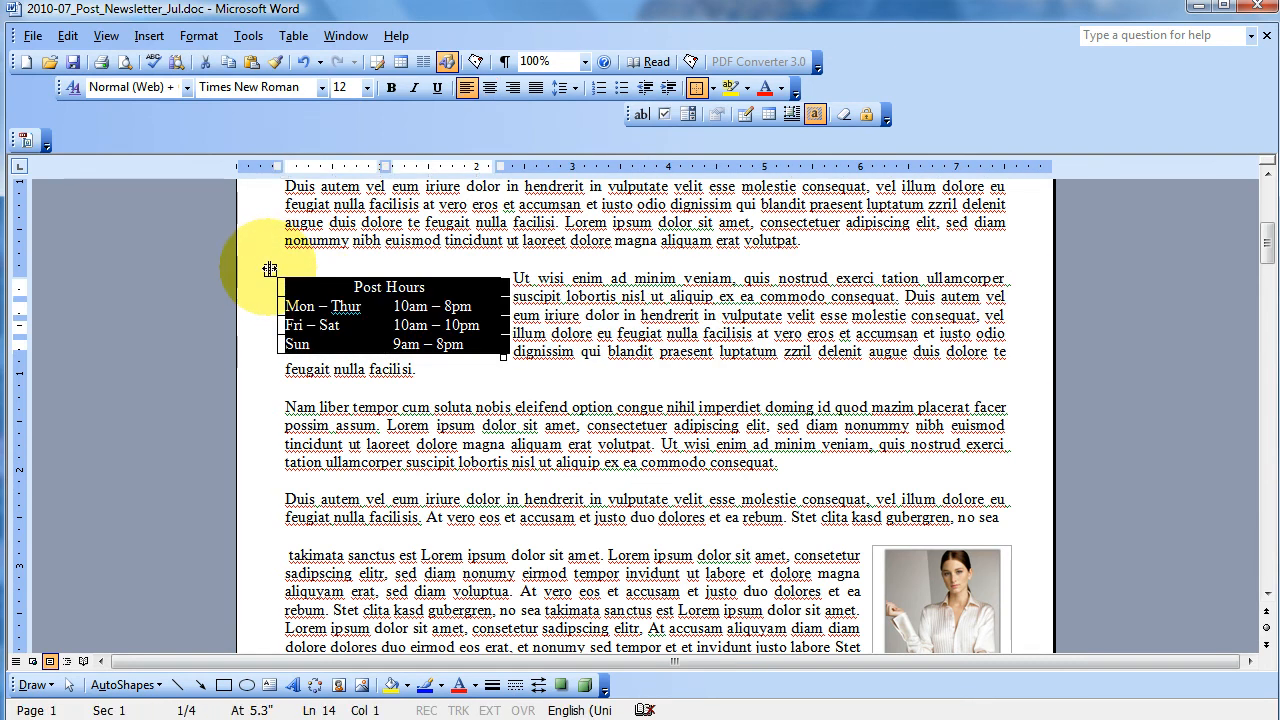
pyautogui.rightClick(276, 274)
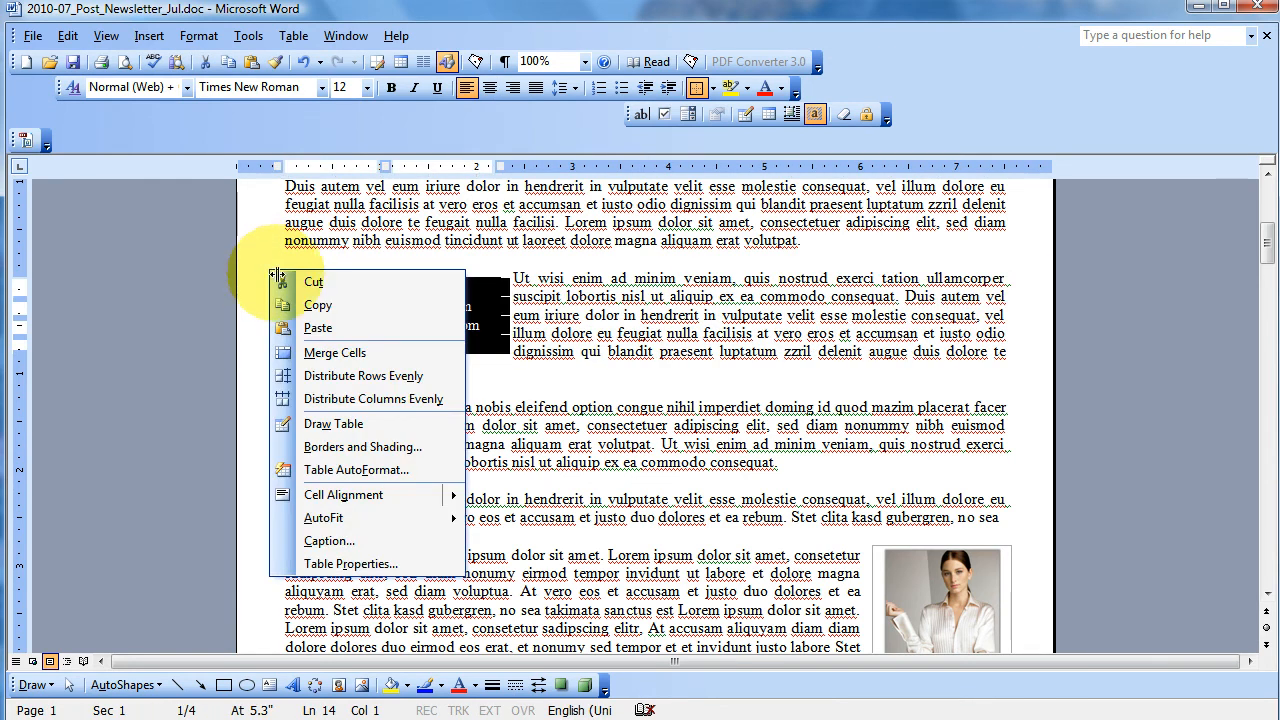
pyautogui.click(343, 446)
pyautogui.click(420, 254)
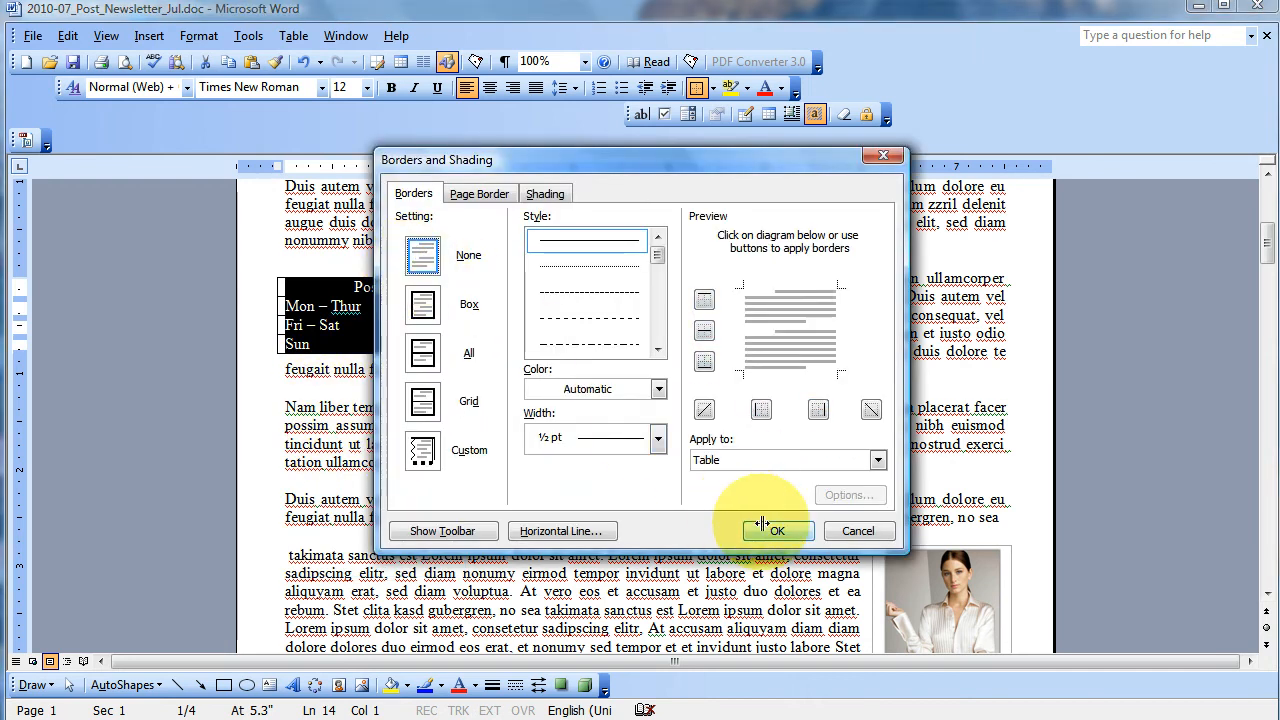
pyautogui.click(770, 530)
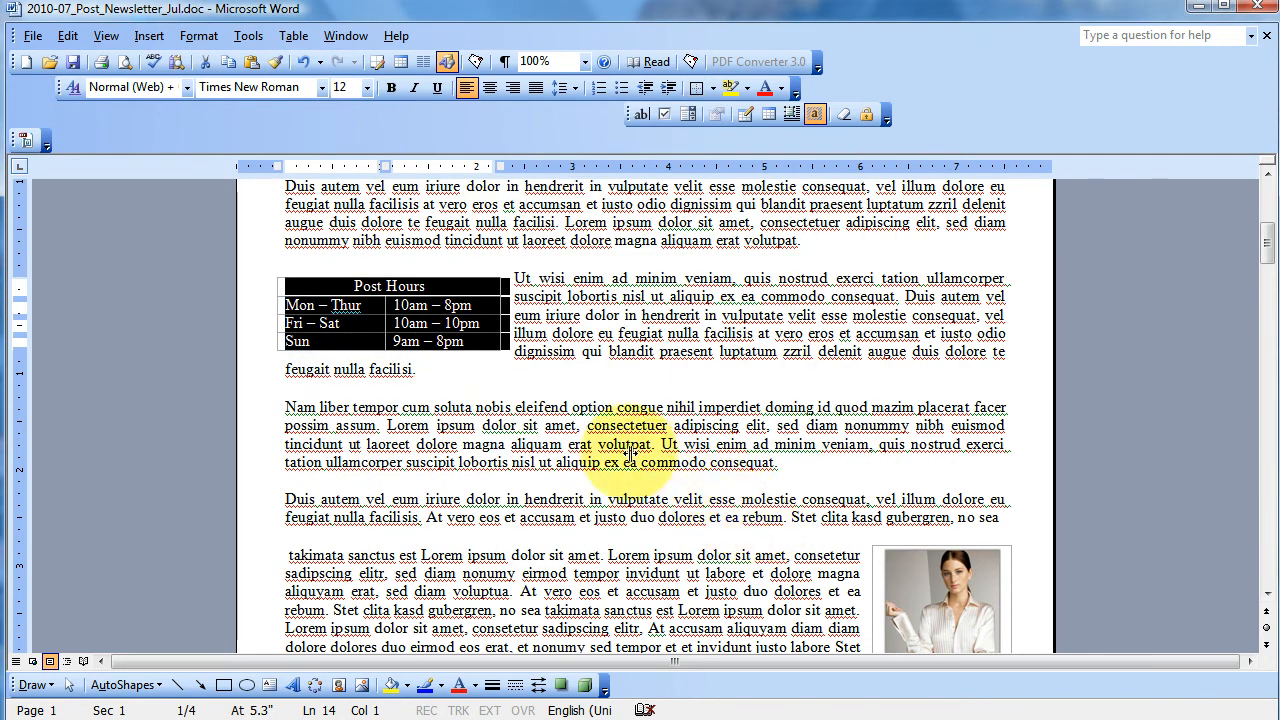
pyautogui.click(487, 342)
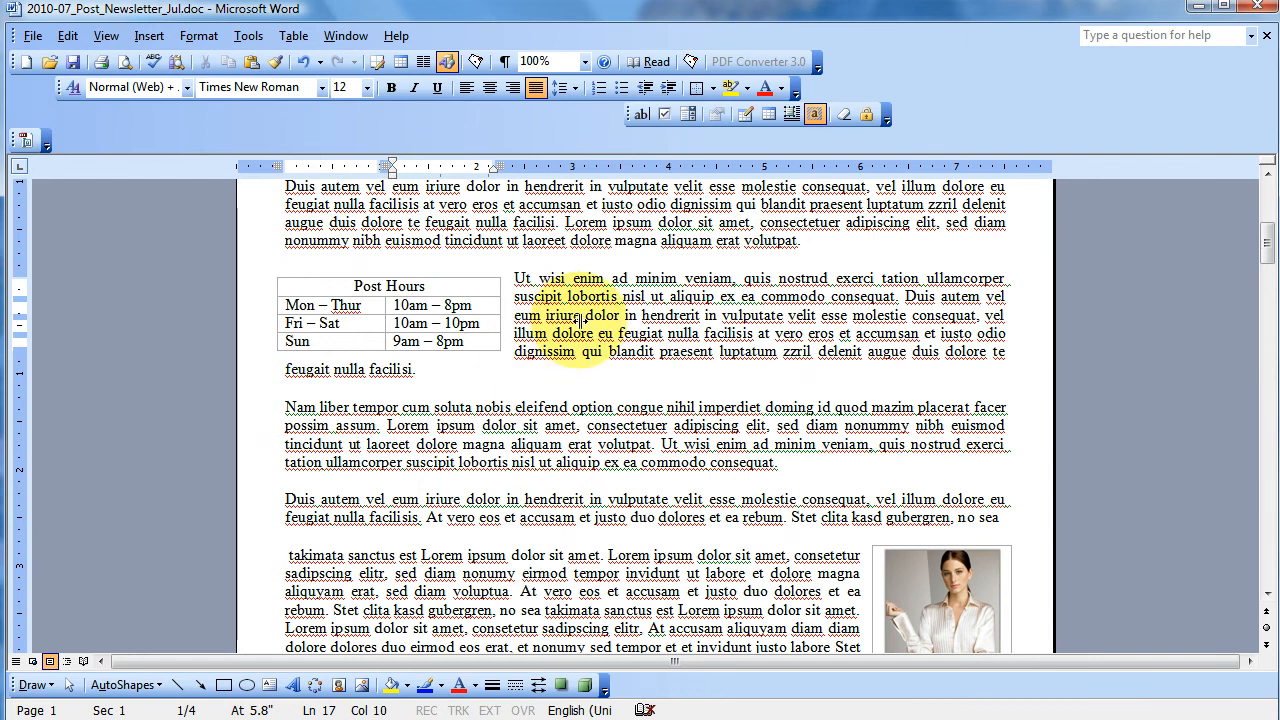
pyautogui.press('Tab')
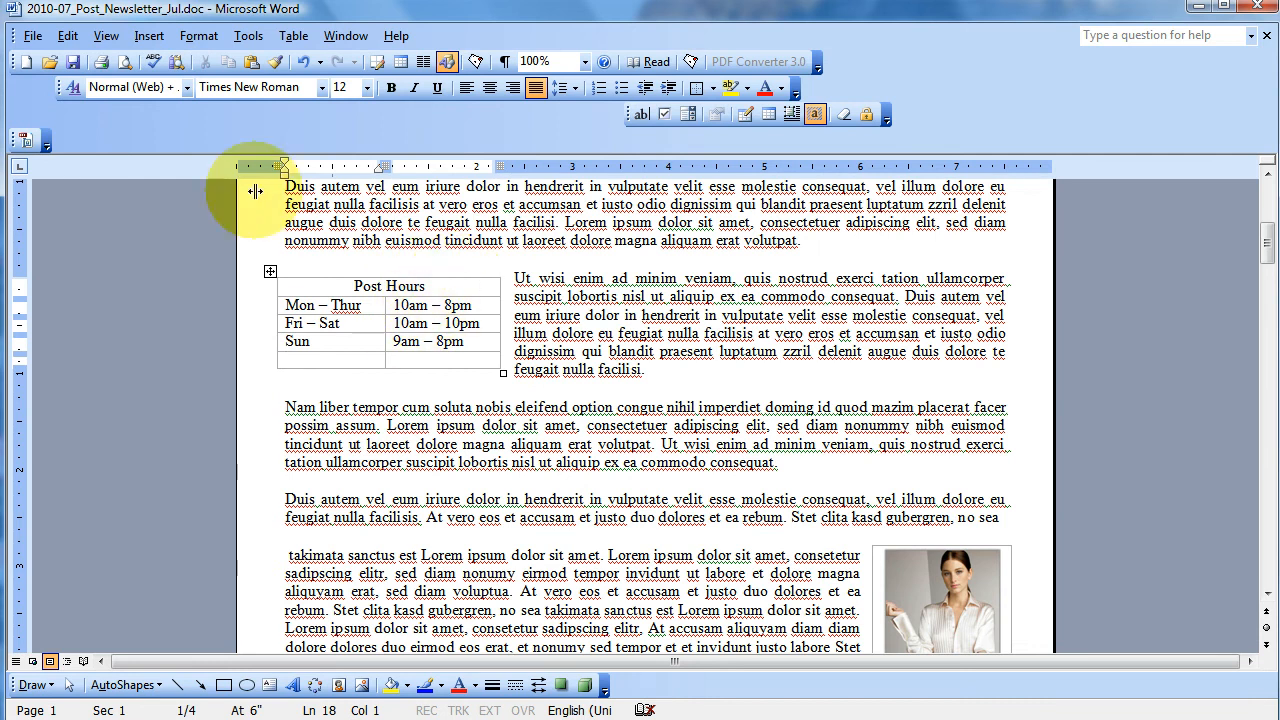
# - Check the Post Hours table and the last page's ads in the print preview at 100%, and return to editing
pyautogui.click(121, 63)
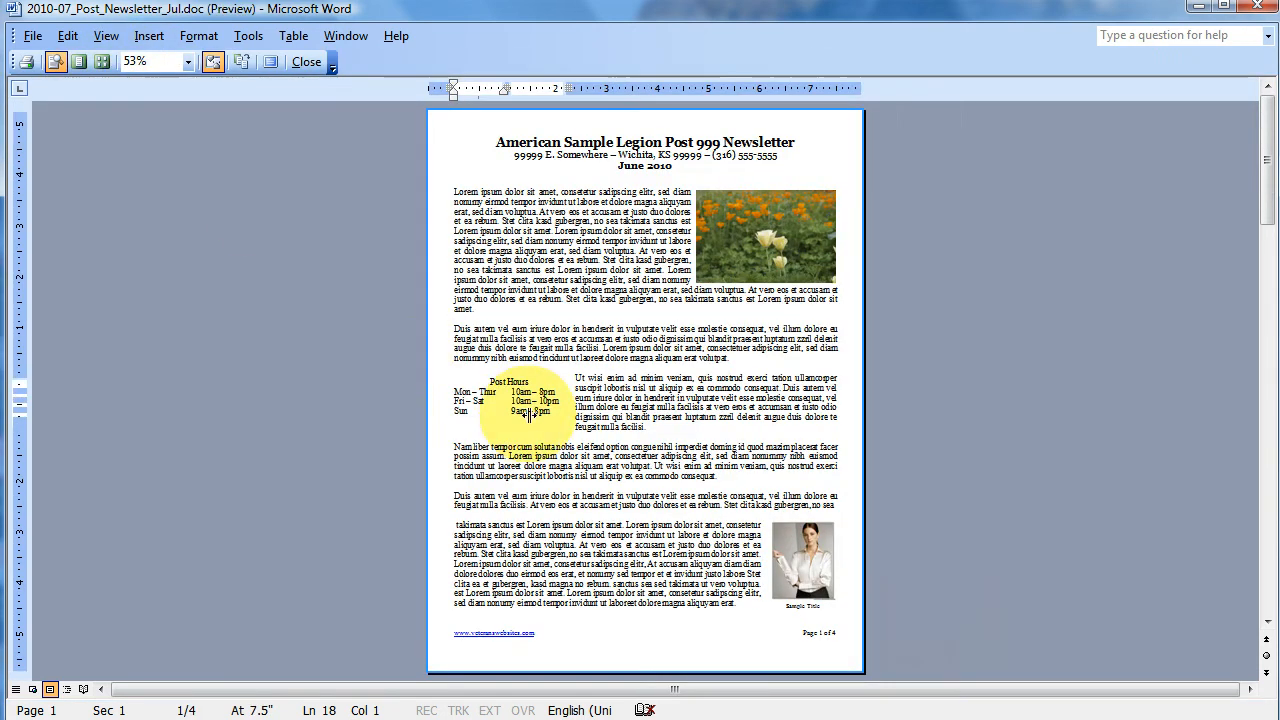
pyautogui.click(527, 413)
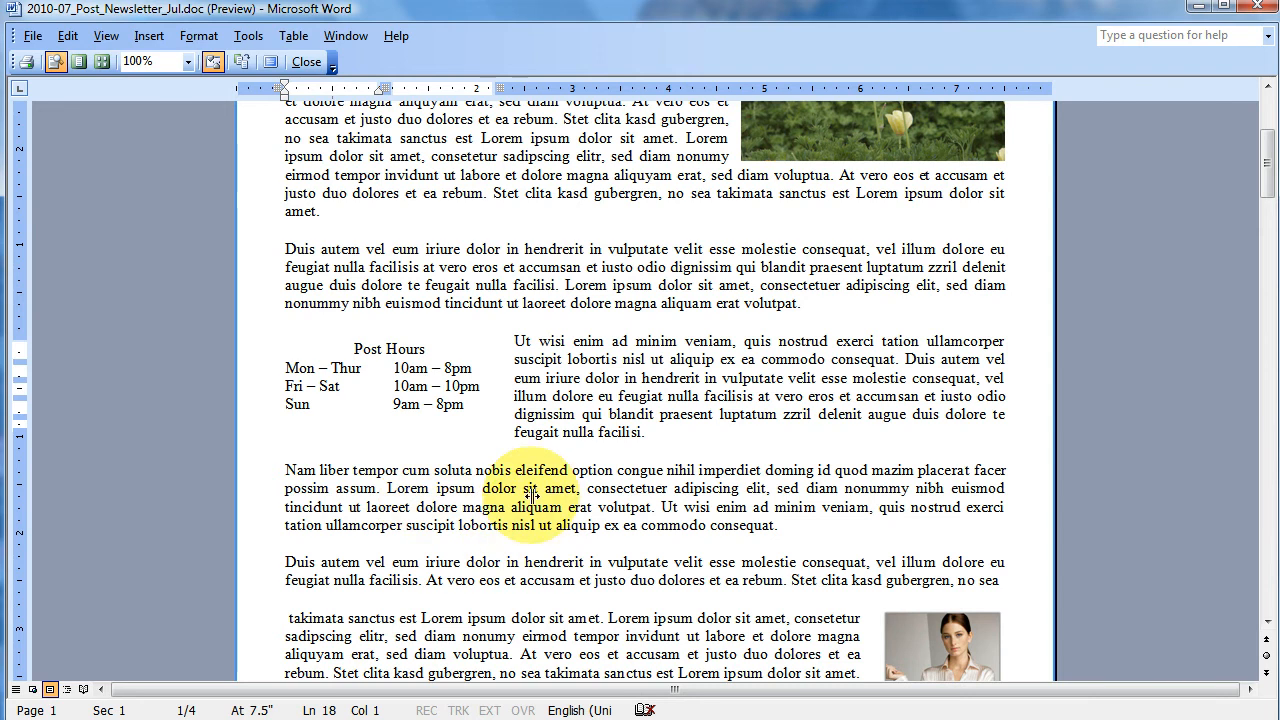
pyautogui.scroll(-20, 532, 497)
pyautogui.scroll(-5, 532, 497)
pyautogui.scroll(8, 532, 497)
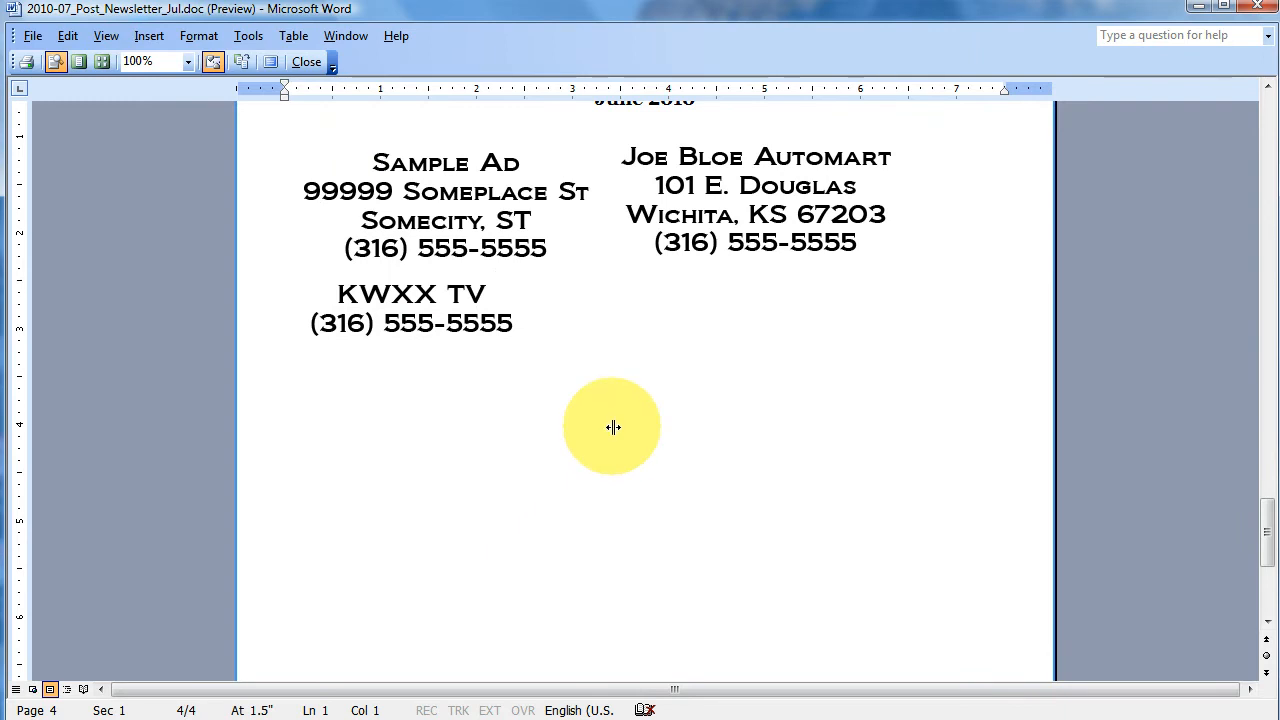
pyautogui.scroll(2, 691, 392)
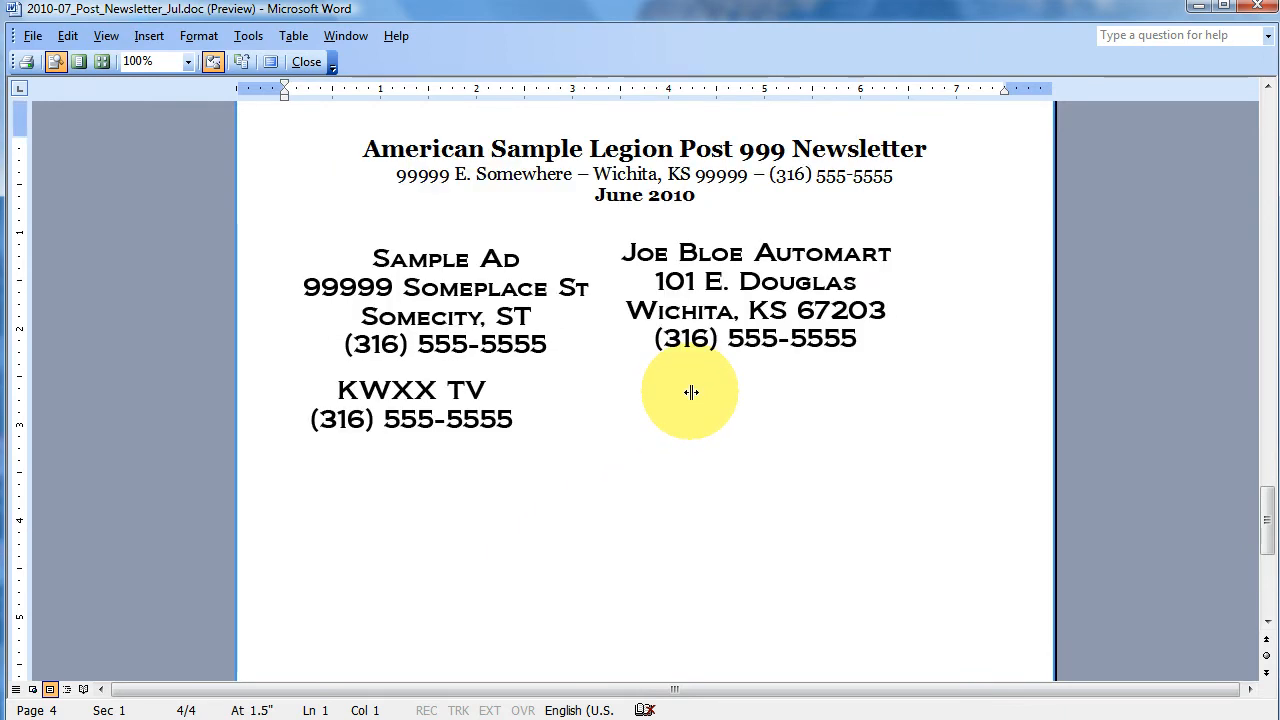
pyautogui.scroll(3, 691, 392)
pyautogui.scroll(-4, 691, 392)
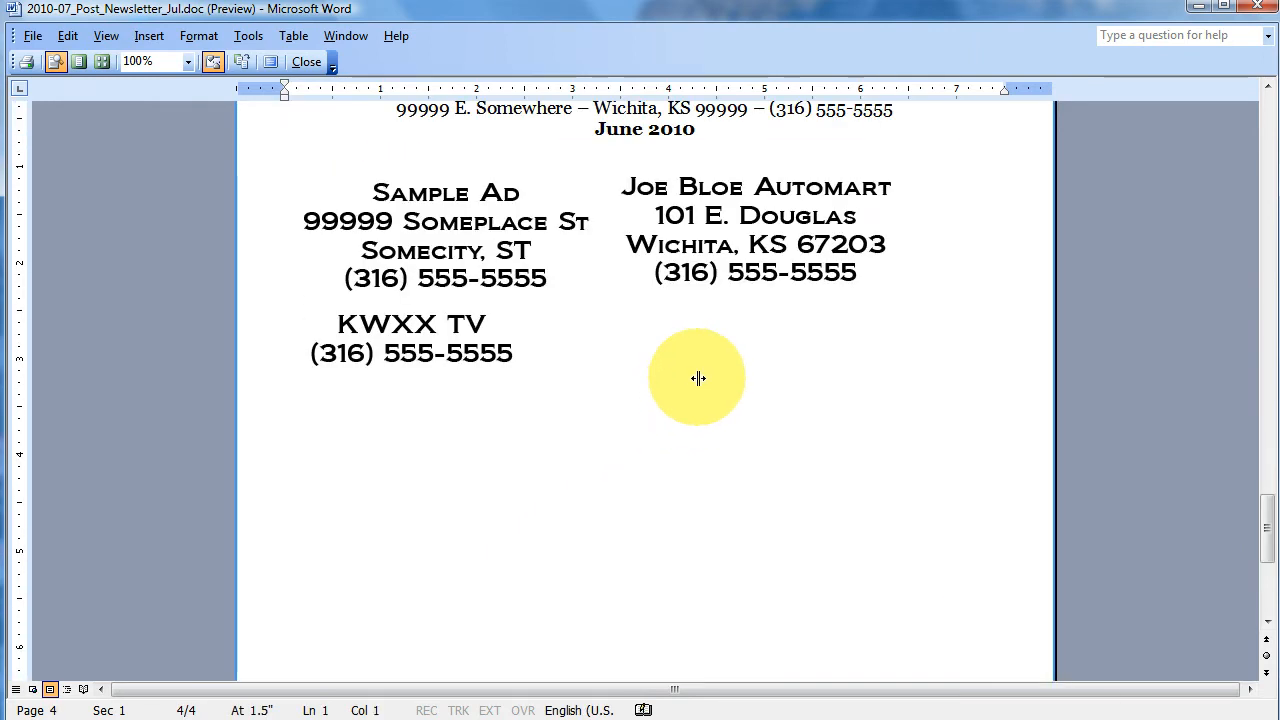
pyautogui.click(742, 262)
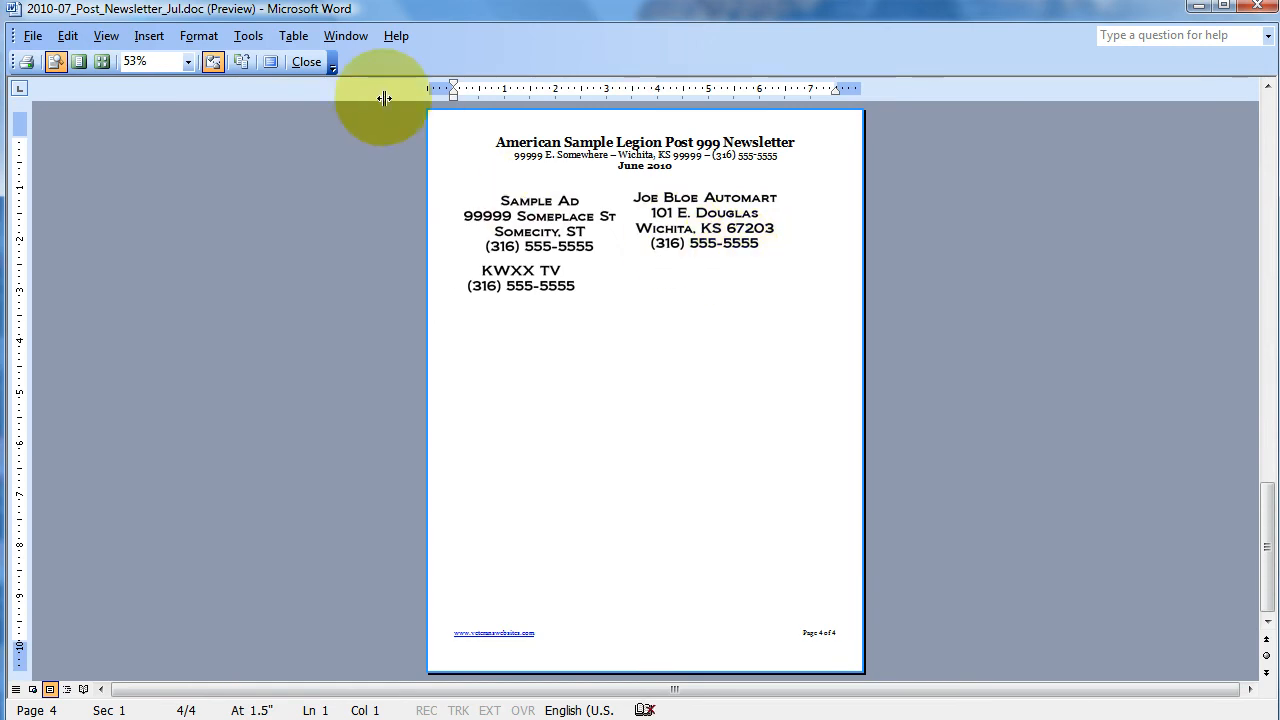
pyautogui.click(308, 61)
# - Move the Automart ad from page 4 to its own line below the "Nam liber tempor" paragraph on page 1
pyautogui.scroll(-8, 720, 383)
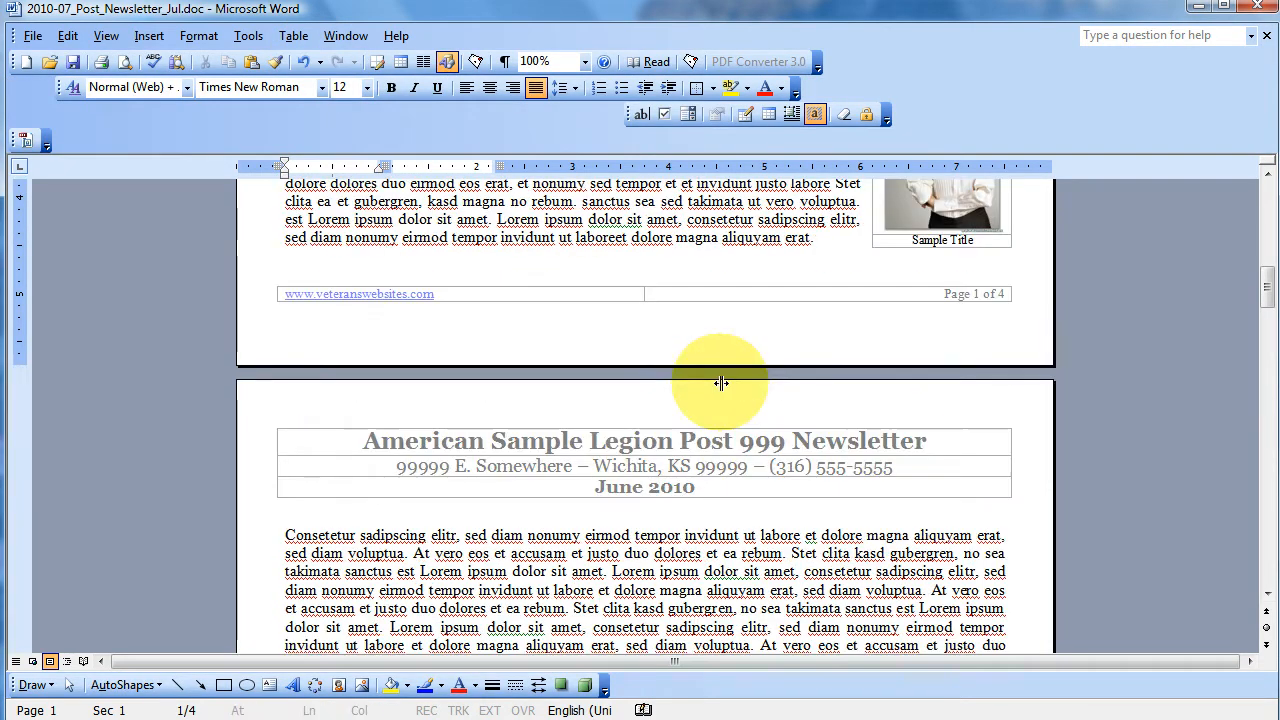
pyautogui.scroll(3, 720, 383)
pyautogui.scroll(-10, 720, 383)
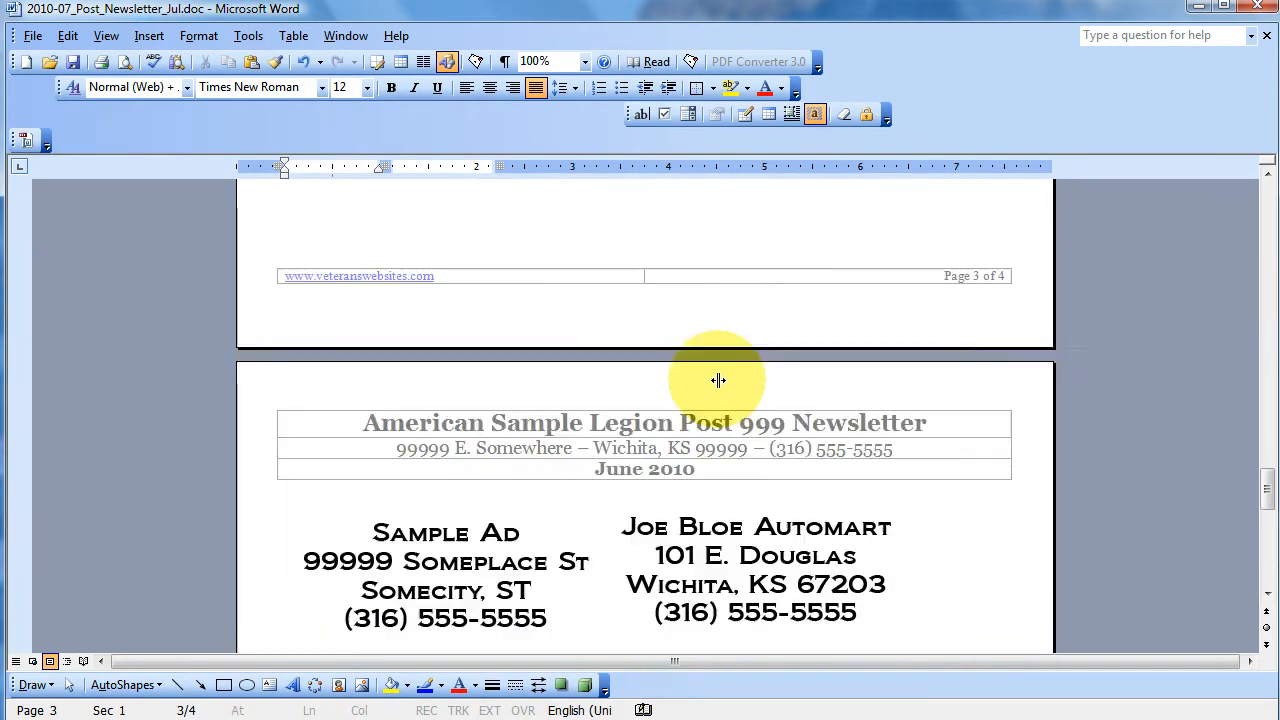
pyautogui.click(727, 370)
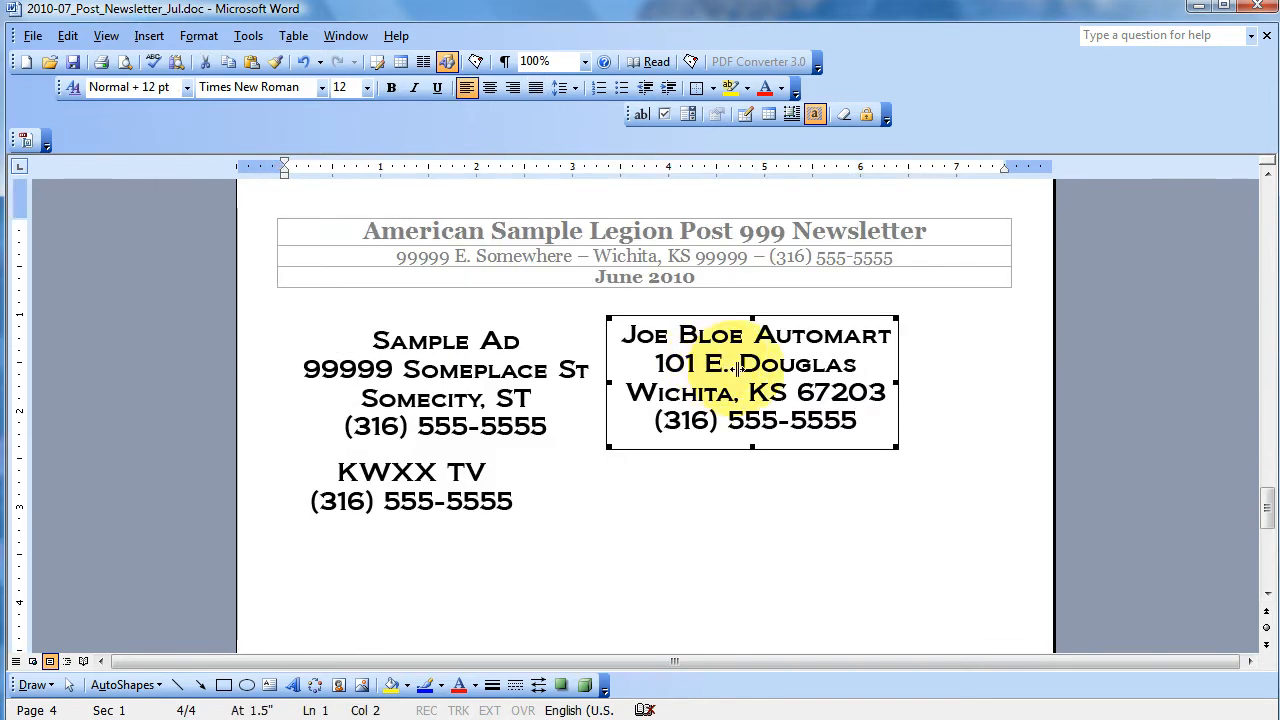
pyautogui.moveTo(708, 167); pyautogui.dragTo(795, 404)
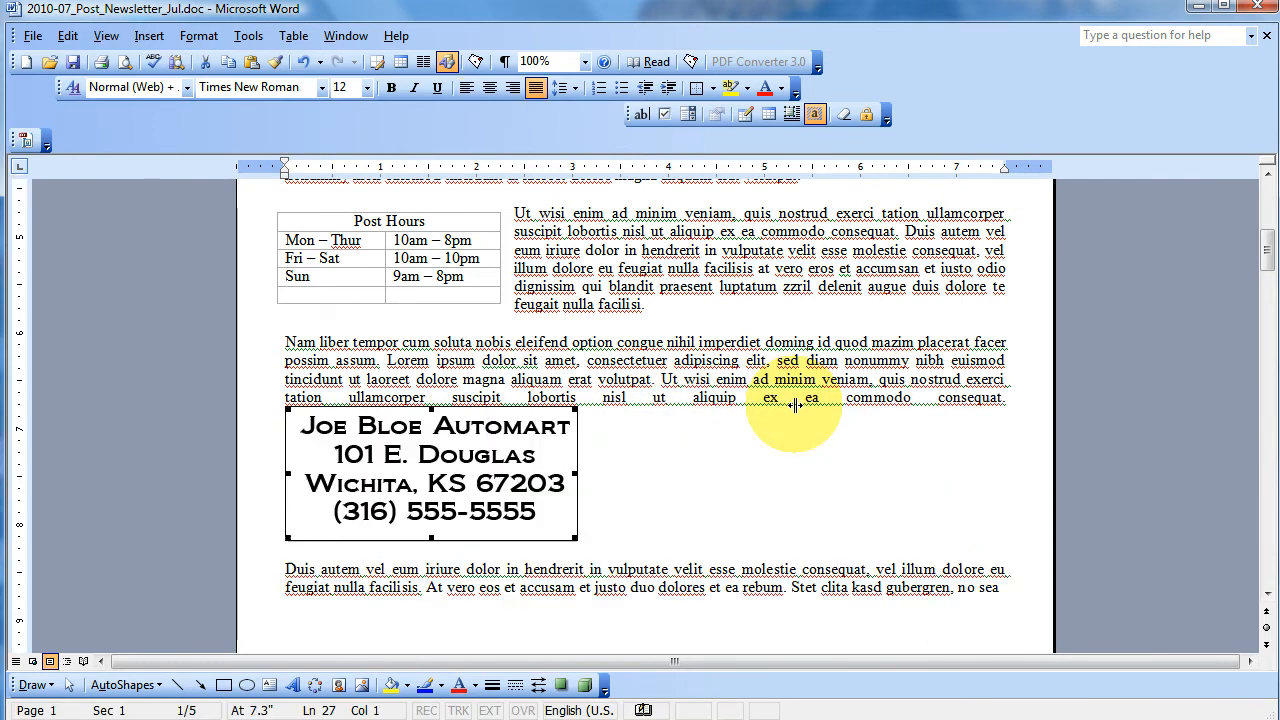
pyautogui.press('Left')
pyautogui.press('Return')
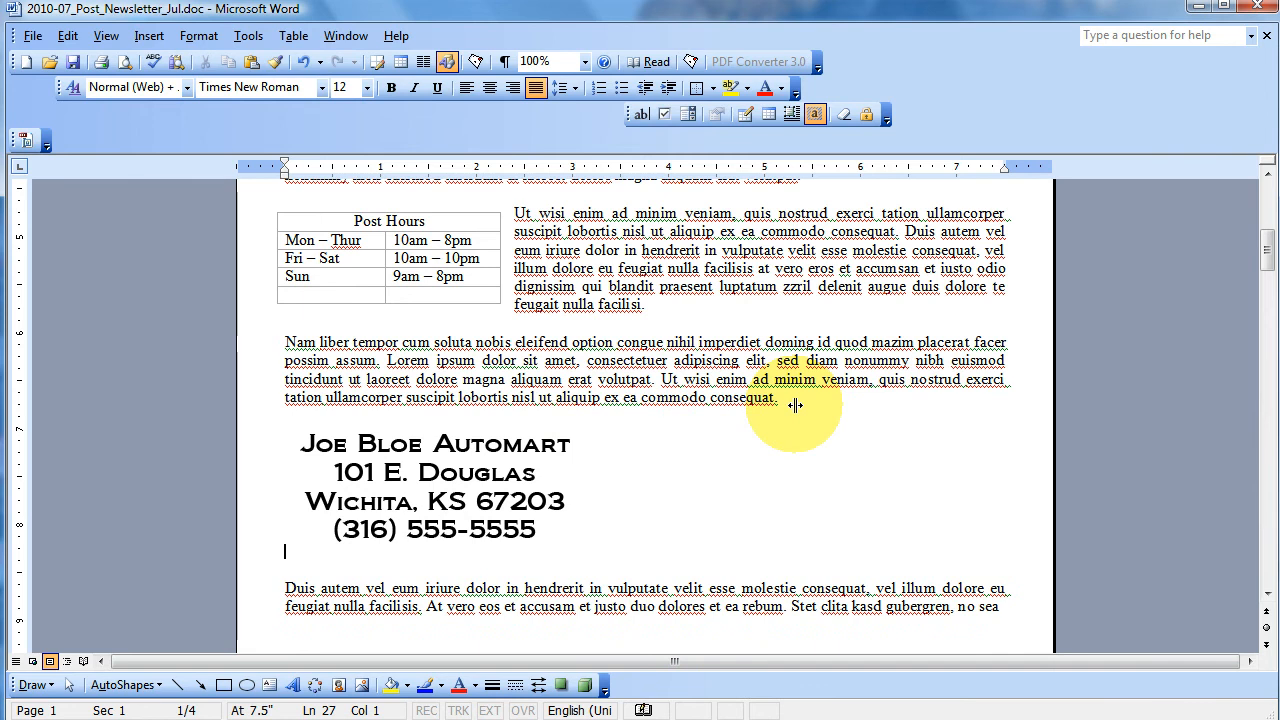
# - Center the Automart ad between the margins and shrink it slightly from its corner
pyautogui.click(495, 498)
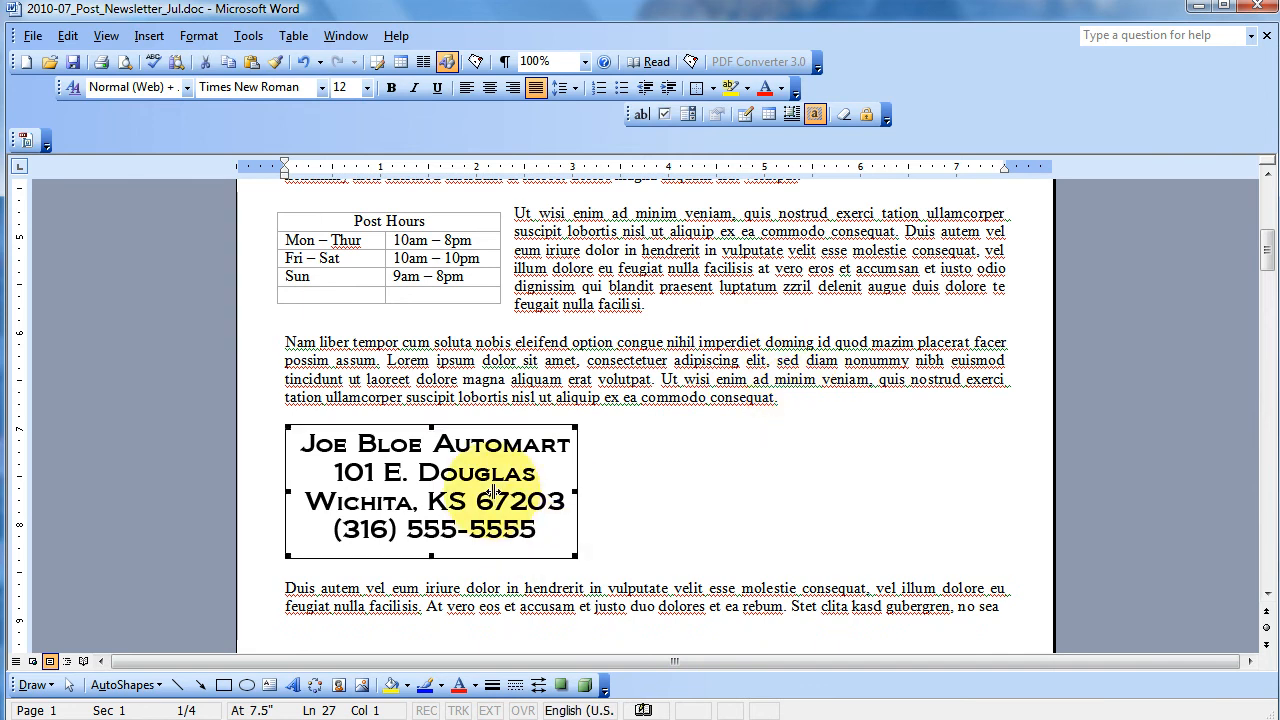
pyautogui.click(489, 88)
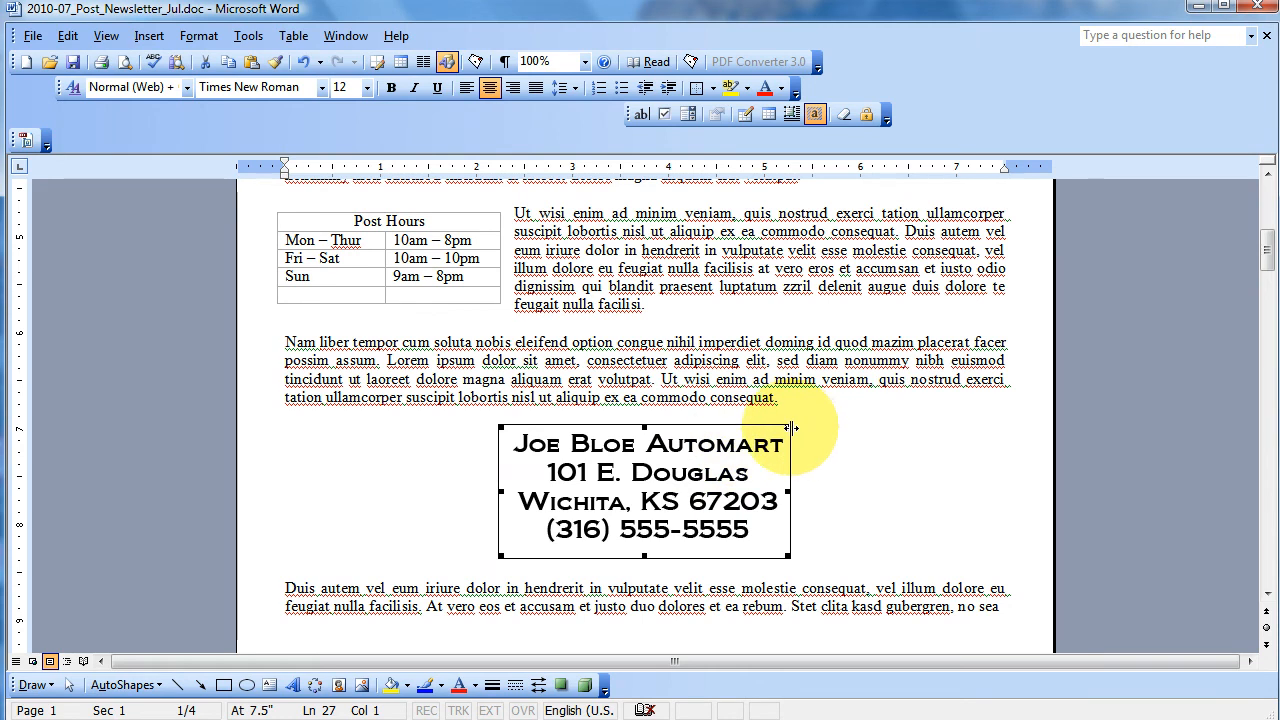
pyautogui.moveTo(789, 427); pyautogui.dragTo(757, 478)
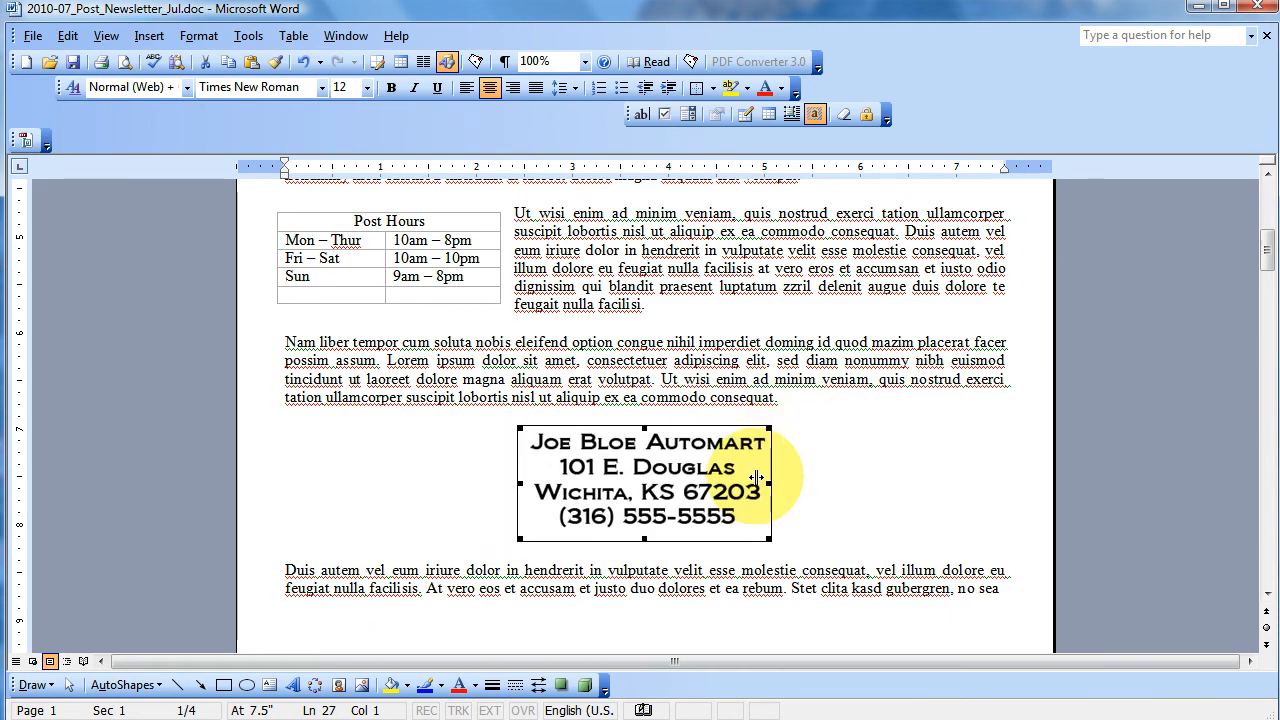
# - Move the Sample Ad from page 4 to its own centered line above the "Duis autem vel eum" paragraph on page 2
pyautogui.scroll(-20, 757, 478)
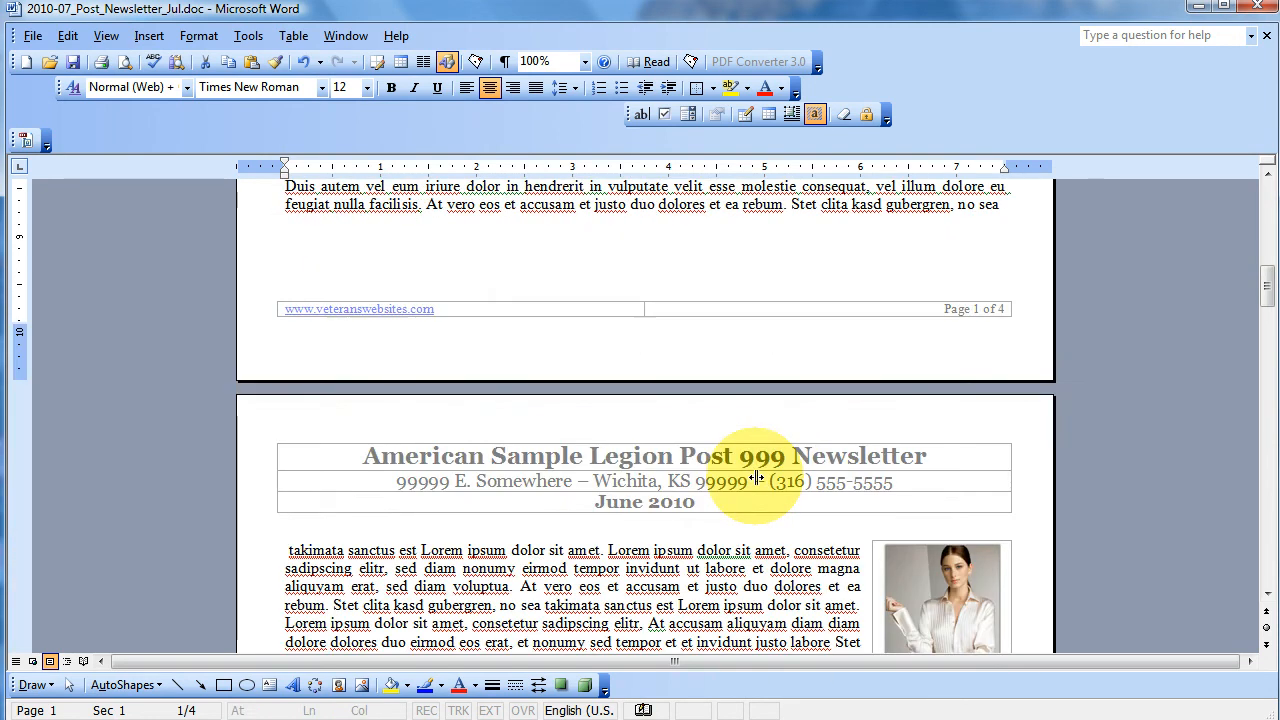
pyautogui.scroll(-18, 752, 477)
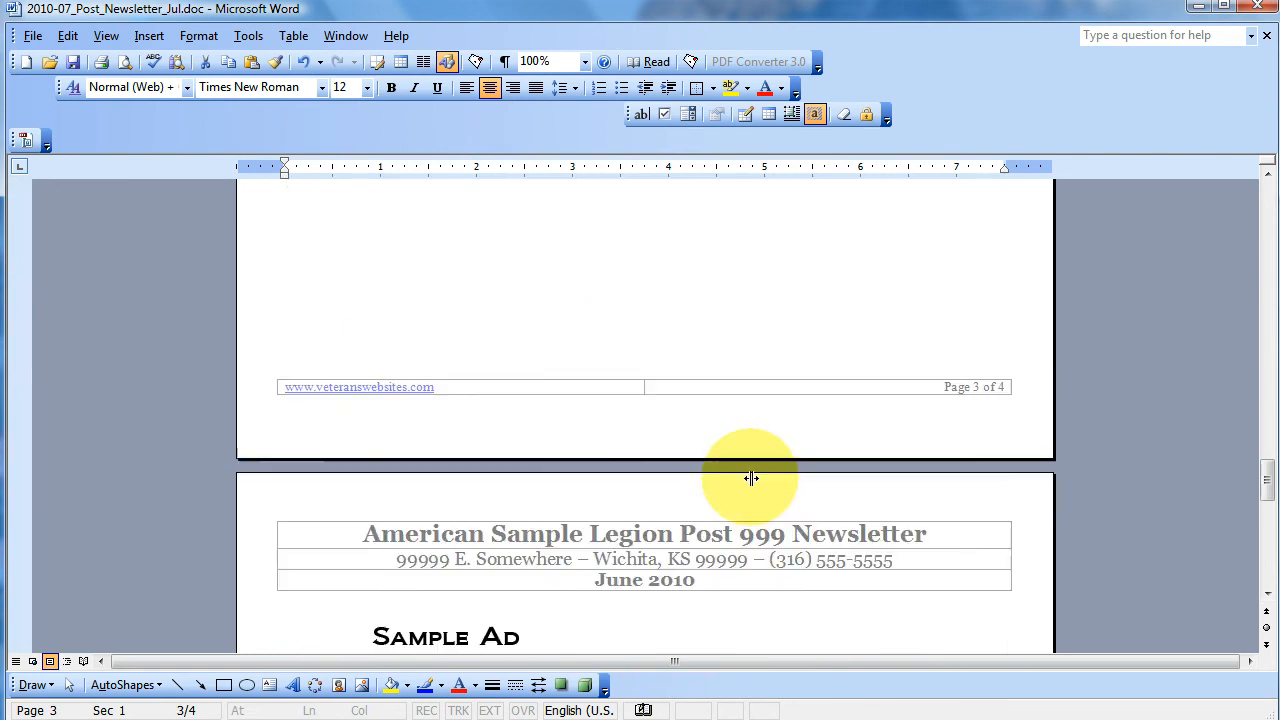
pyautogui.click(489, 493)
pyautogui.moveTo(489, 493); pyautogui.dragTo(618, 404)
pyautogui.press('Left')
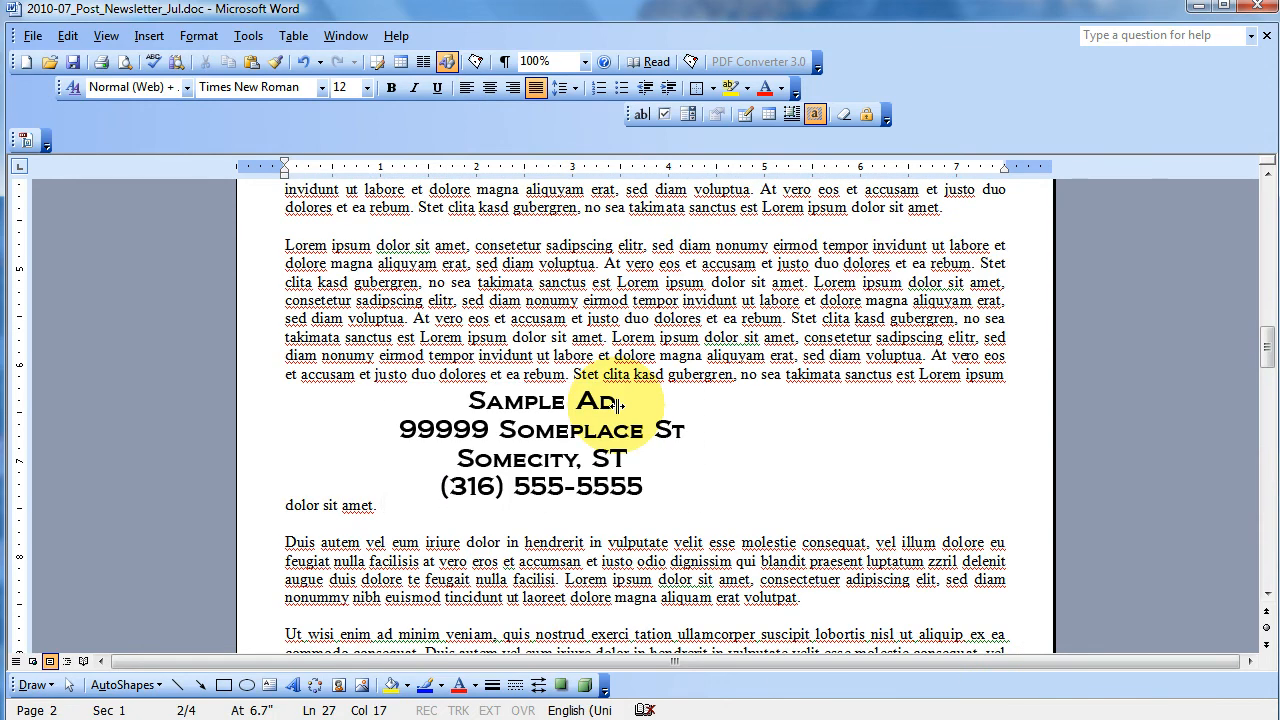
pyautogui.press('Return')
pyautogui.click(452, 438)
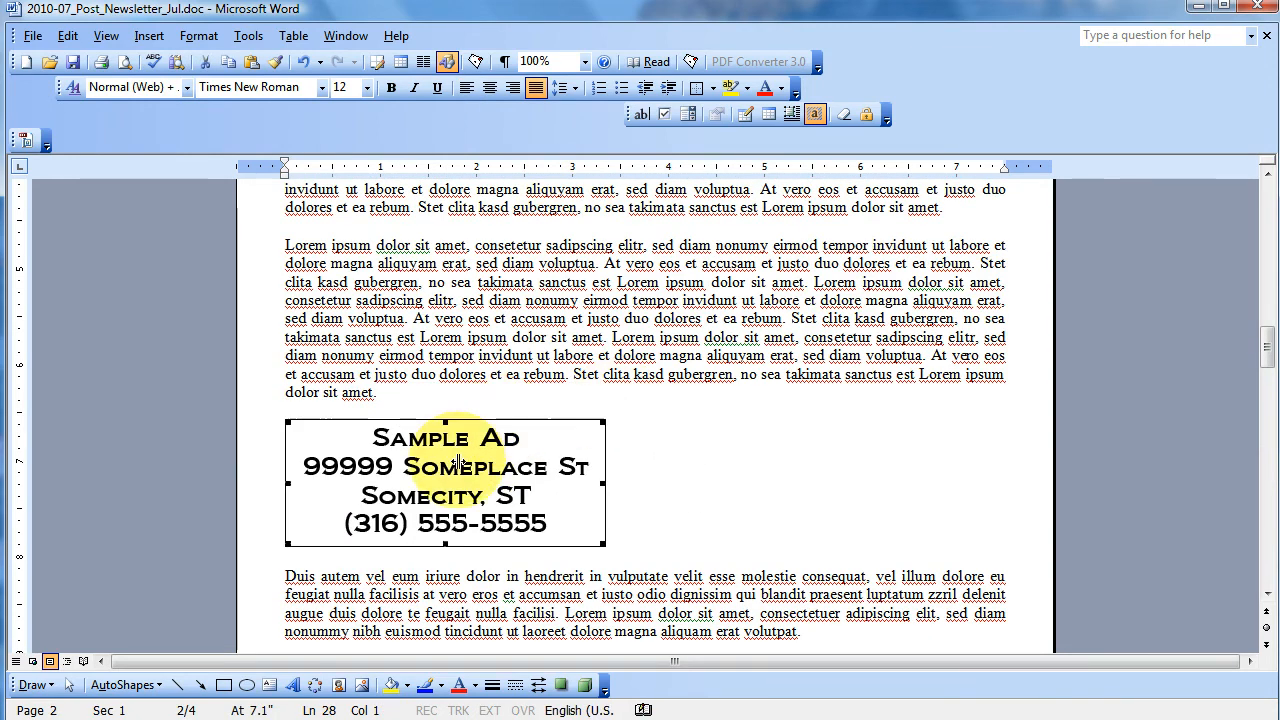
pyautogui.click(488, 90)
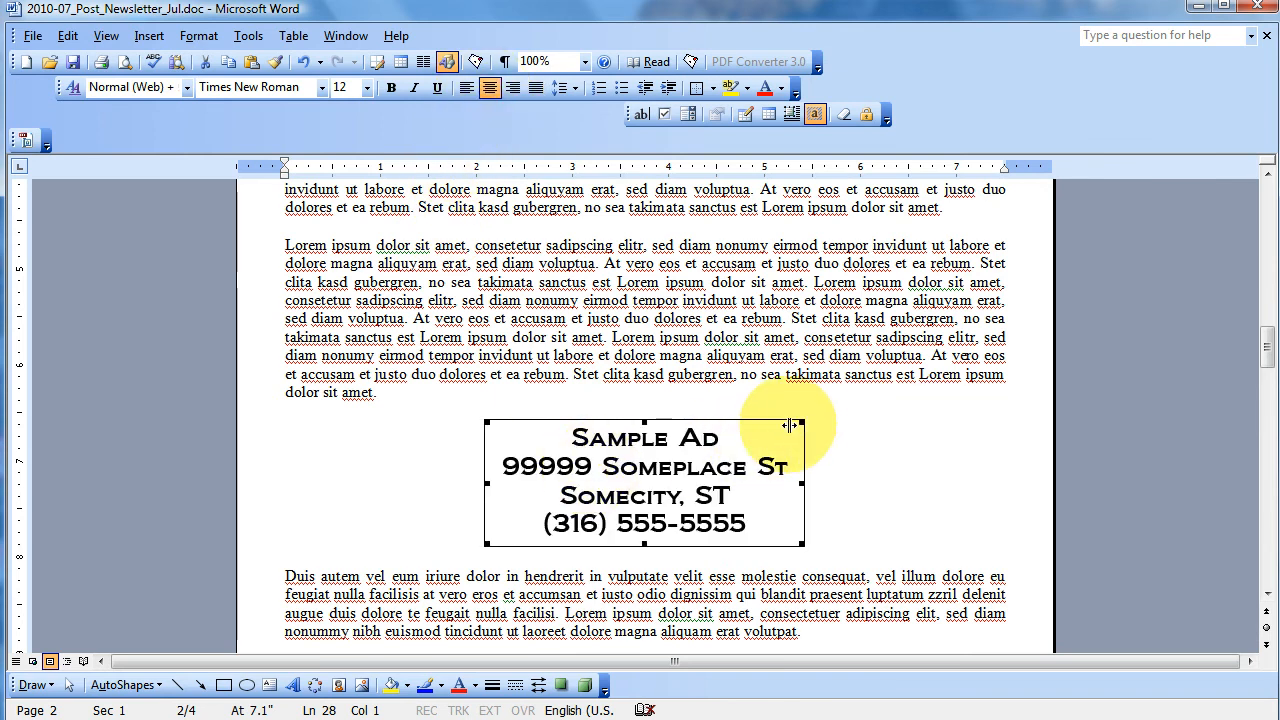
# - Move the KWXX TV ad into the "Lorem ipsum" paragraph above the Sample Ad and set its text wrapping to Square
pyautogui.click(836, 504)
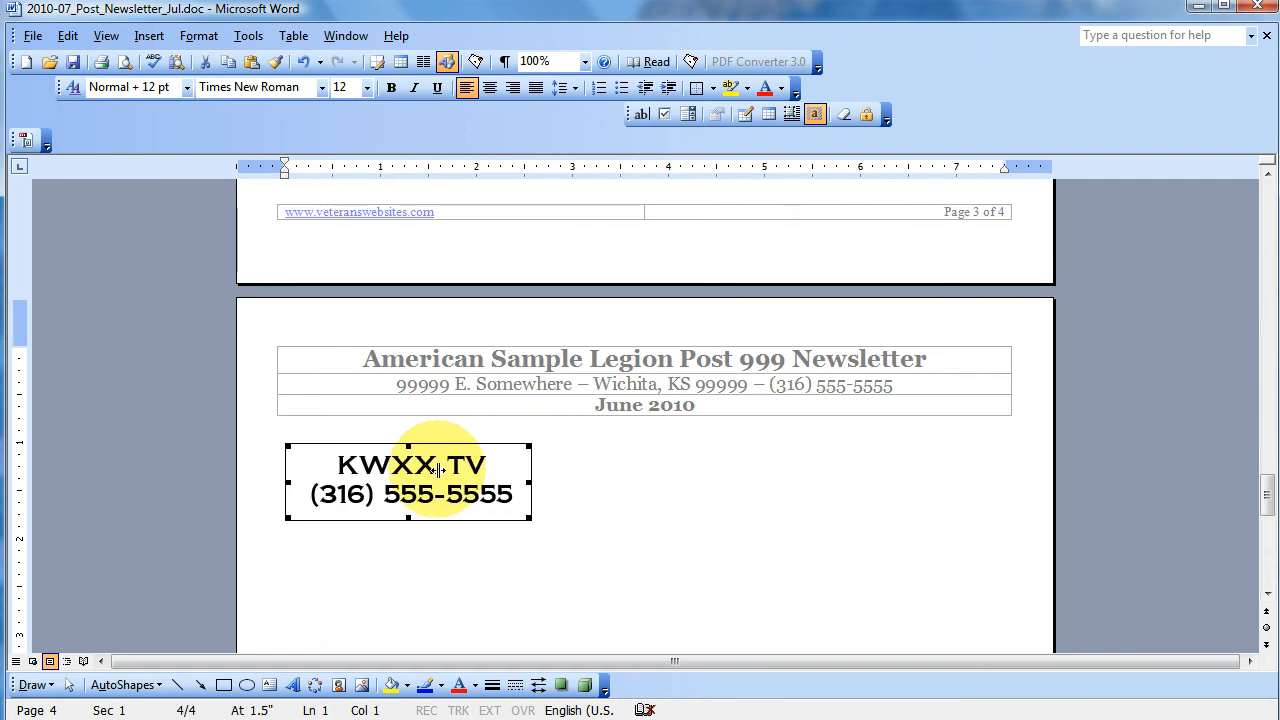
pyautogui.moveTo(437, 470); pyautogui.dragTo(630, 493)
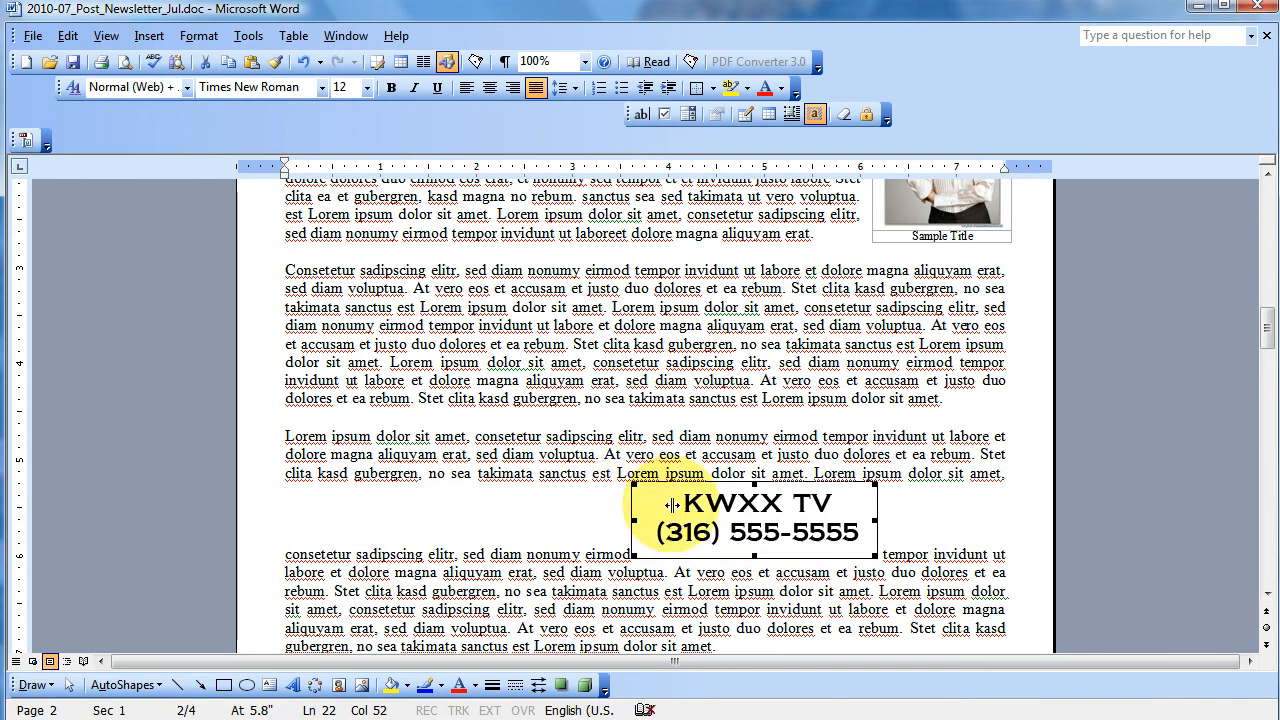
pyautogui.doubleClick(672, 505)
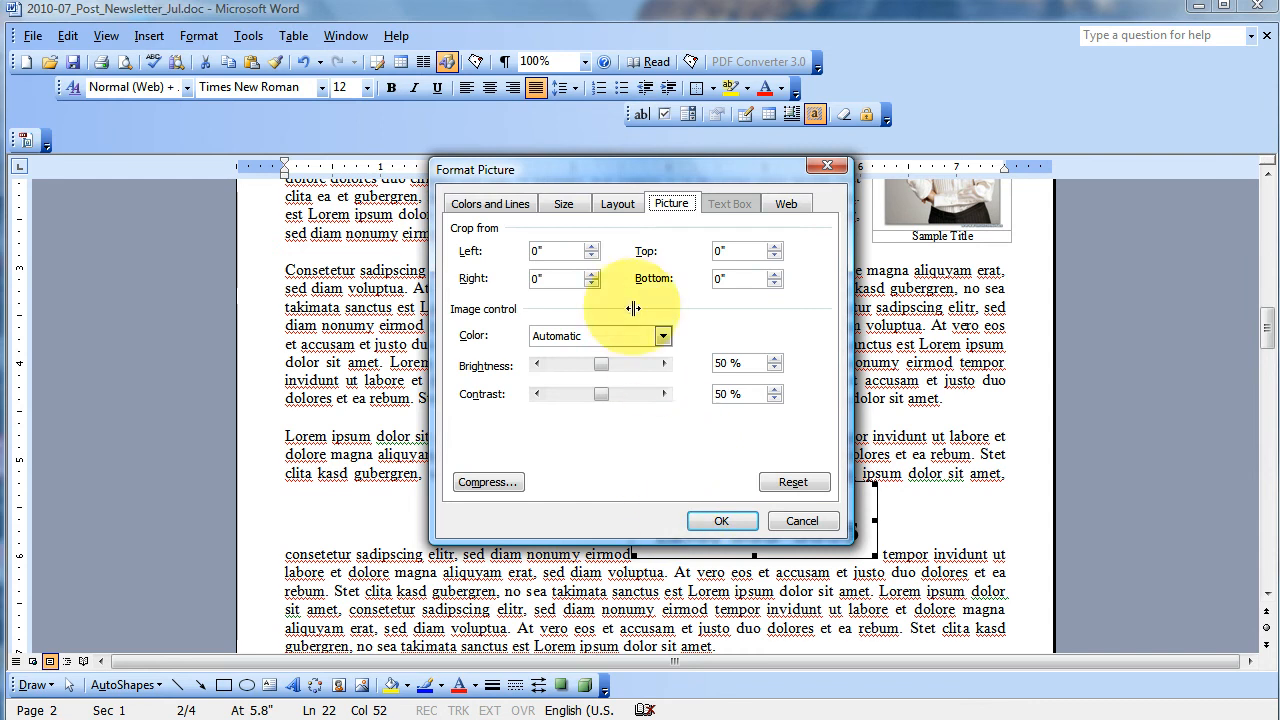
pyautogui.click(615, 203)
pyautogui.click(568, 272)
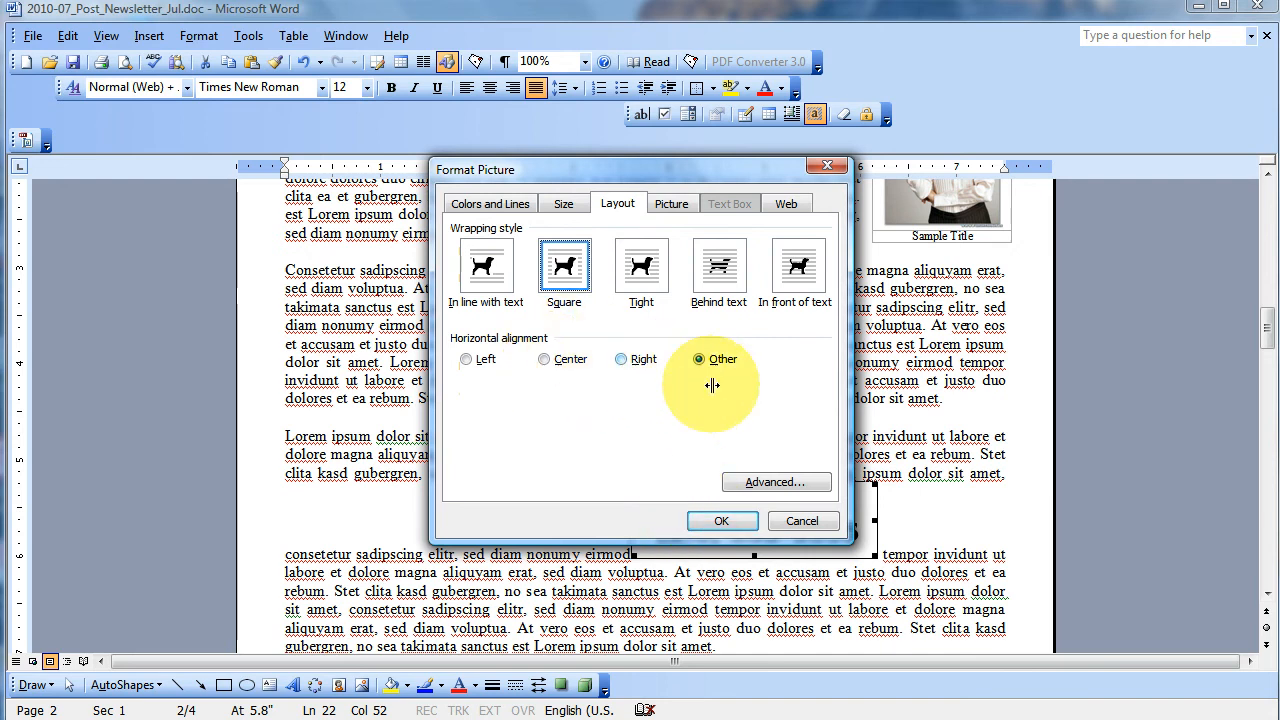
pyautogui.click(722, 520)
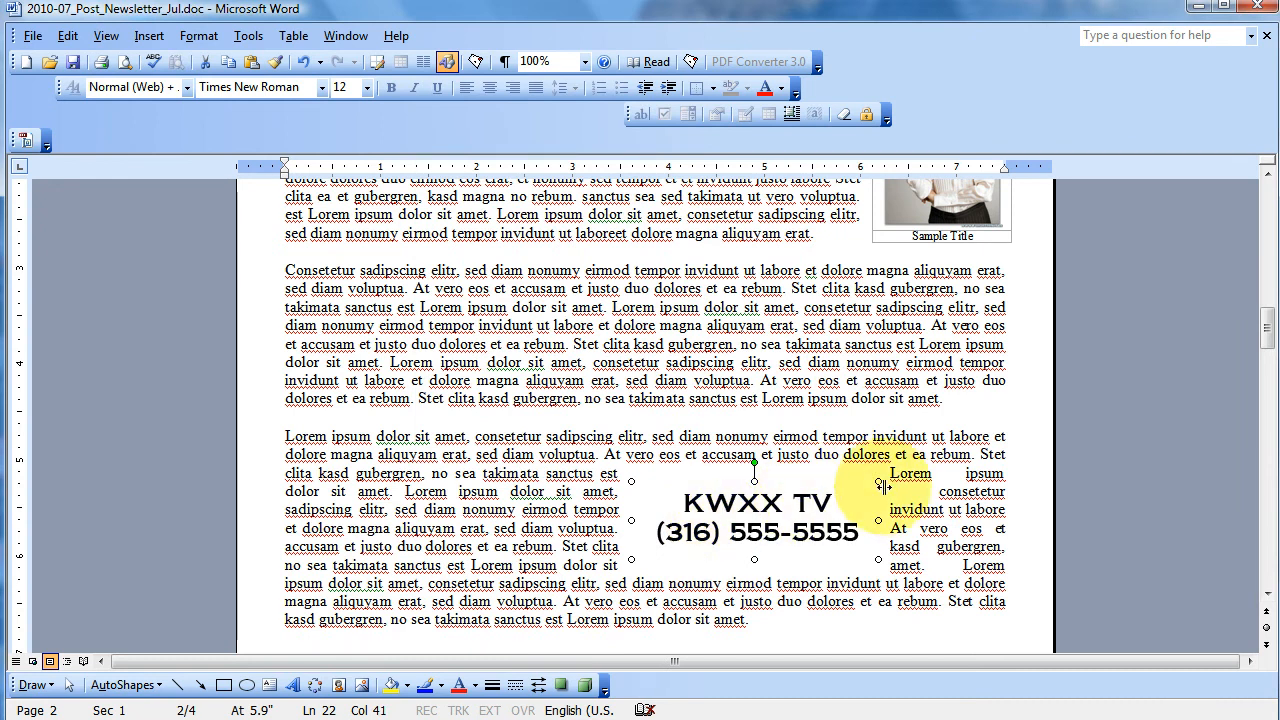
# - Shrink the KWXX TV ad proportionally from its corner and nudge it upward within the paragraph
pyautogui.moveTo(877, 481); pyautogui.dragTo(797, 525)
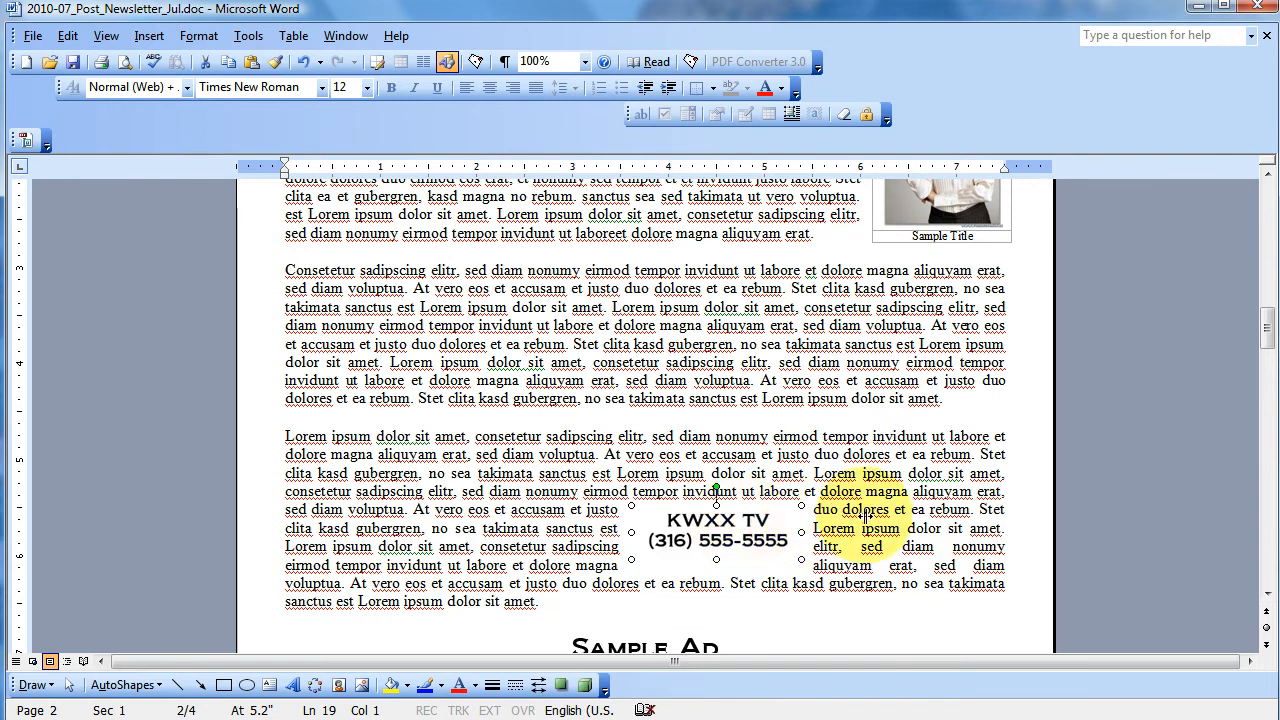
pyautogui.press('Up')
pyautogui.press('Up')
pyautogui.press('Up')
pyautogui.press('Down')
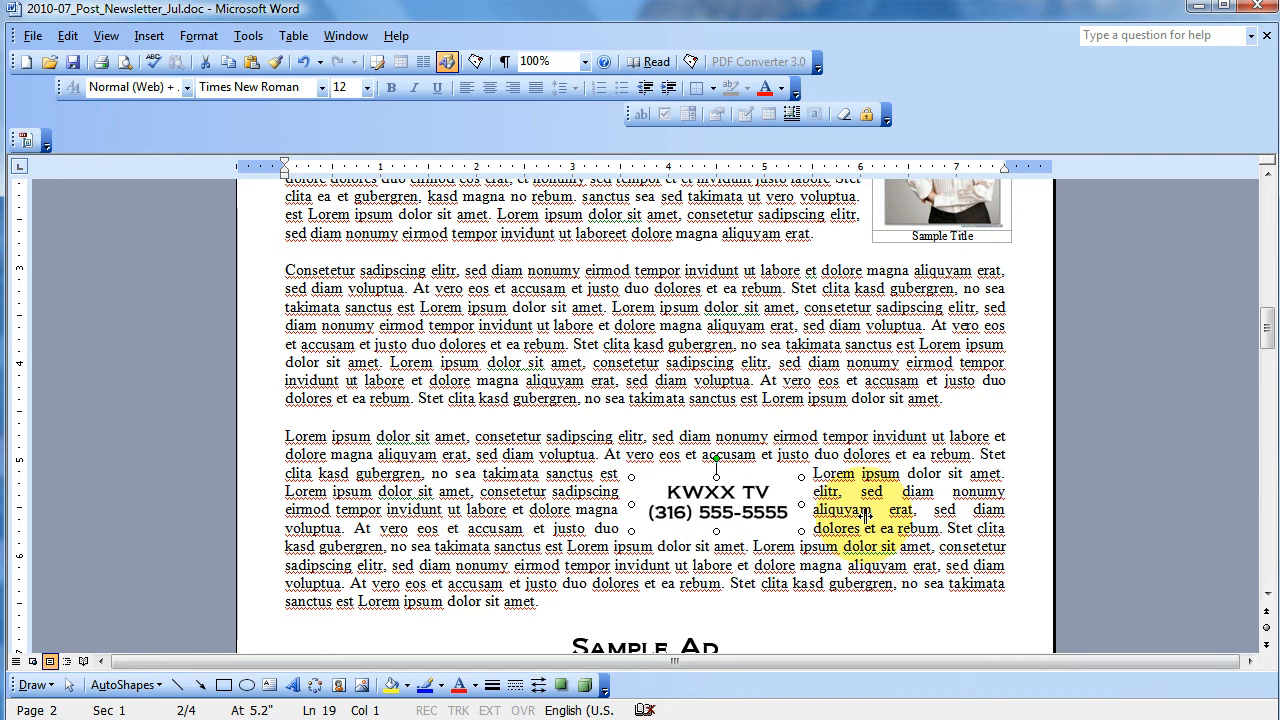
pyautogui.press('Escape')
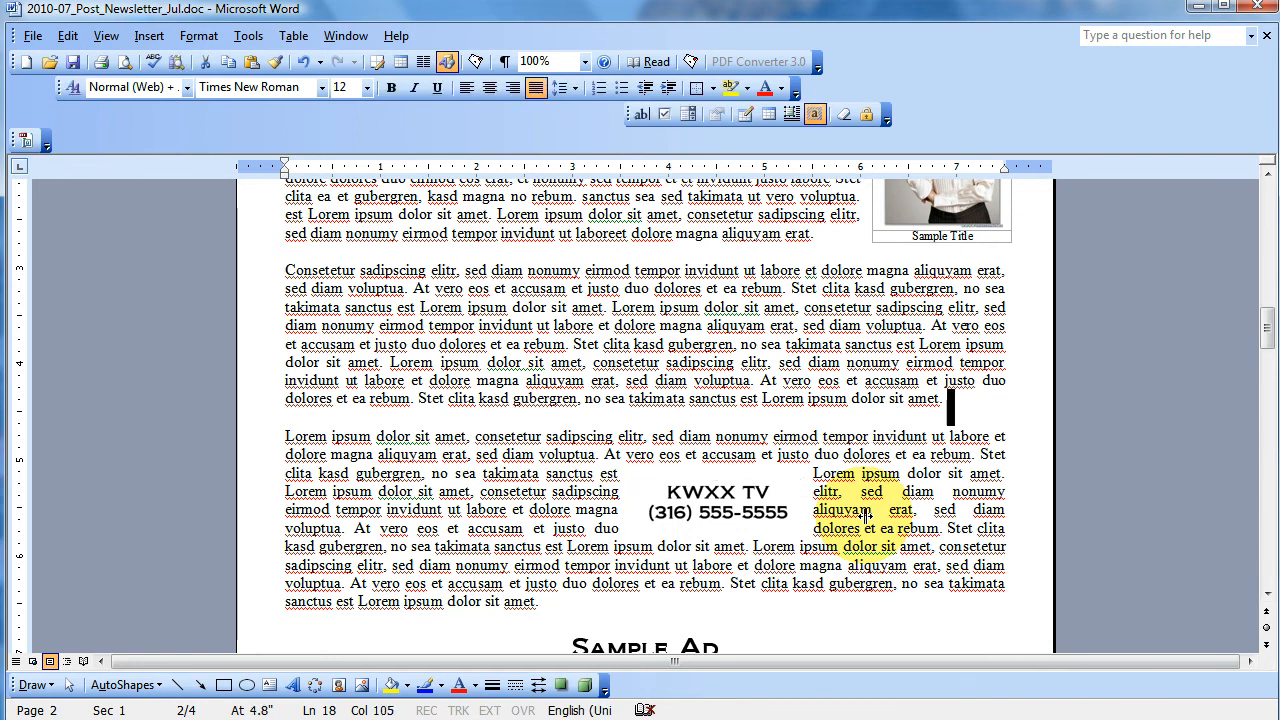
# - Nudge the KWXX TV ad horizontally to the paragraph's left margin so the text wraps on its right side only
pyautogui.click(717, 468)
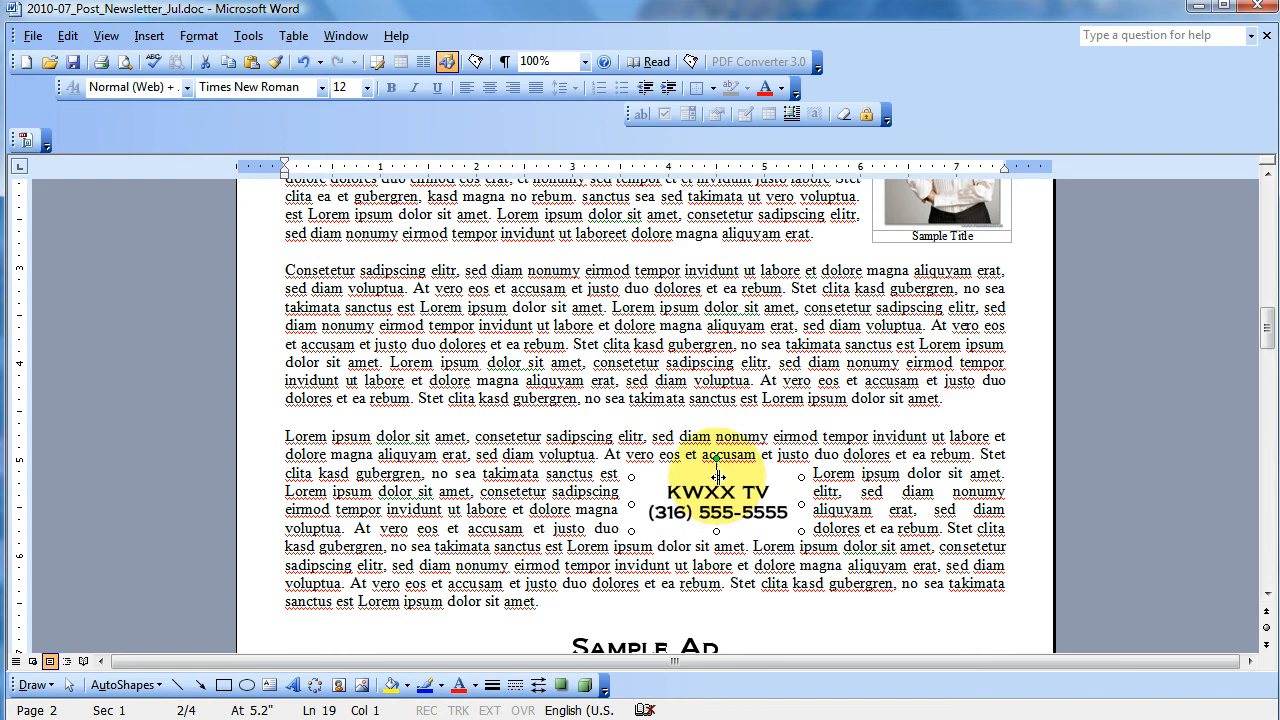
pyautogui.press('Left')
pyautogui.press('Left')
pyautogui.press('Left')
pyautogui.press('Left')
pyautogui.press('Left')
pyautogui.press('Left')
pyautogui.press('Left')
pyautogui.press('Left')
pyautogui.press('Left')
pyautogui.press('Left')
pyautogui.press('Left')
pyautogui.press('Left')
pyautogui.press('Left')
pyautogui.press('Left')
pyautogui.press('Left')
pyautogui.press('Left')
pyautogui.press('Left')
pyautogui.press('Left')
pyautogui.press('Left')
pyautogui.press('Left')
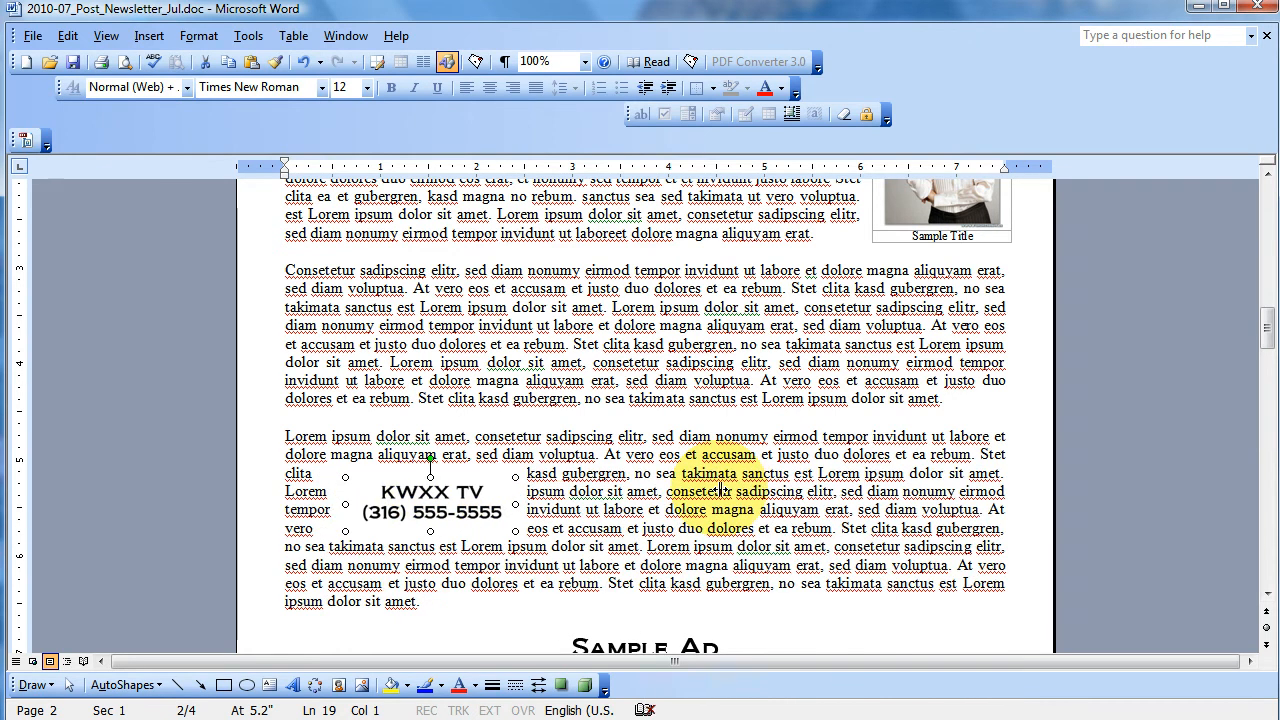
pyautogui.press('Left')
pyautogui.press('Left')
pyautogui.press('Left')
pyautogui.press('Left')
pyautogui.press('Left')
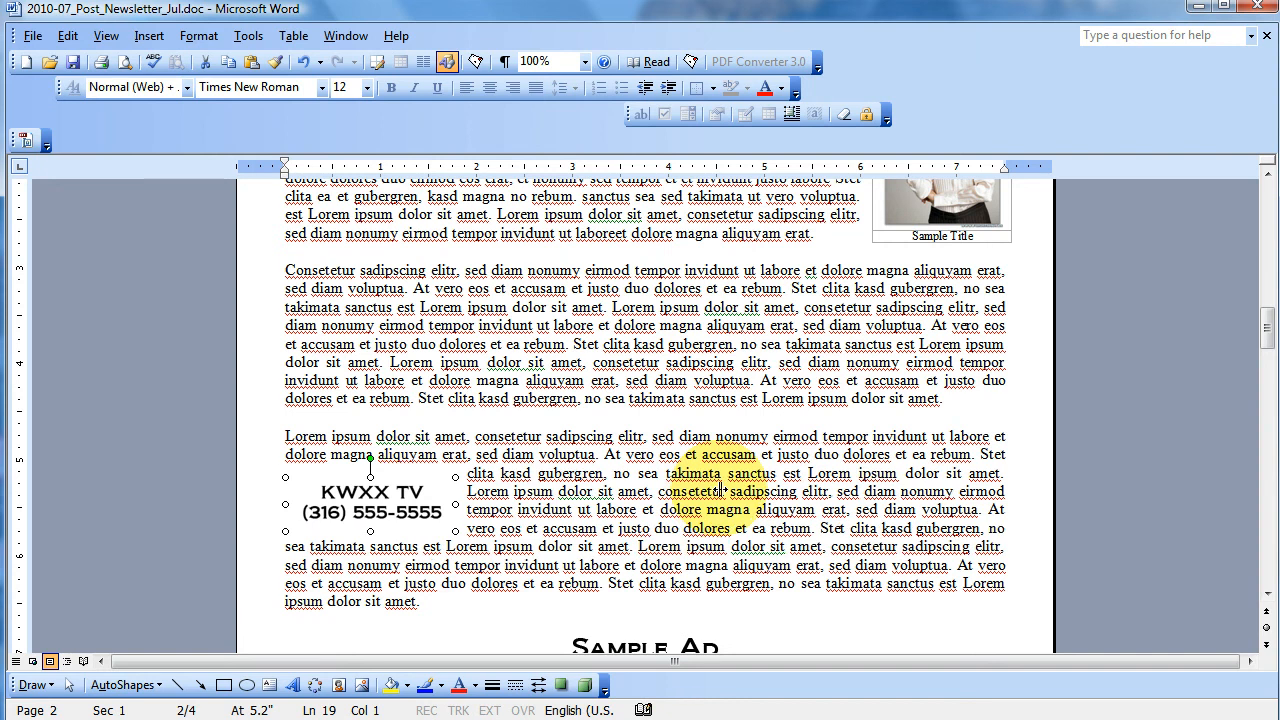
pyautogui.press('Left')
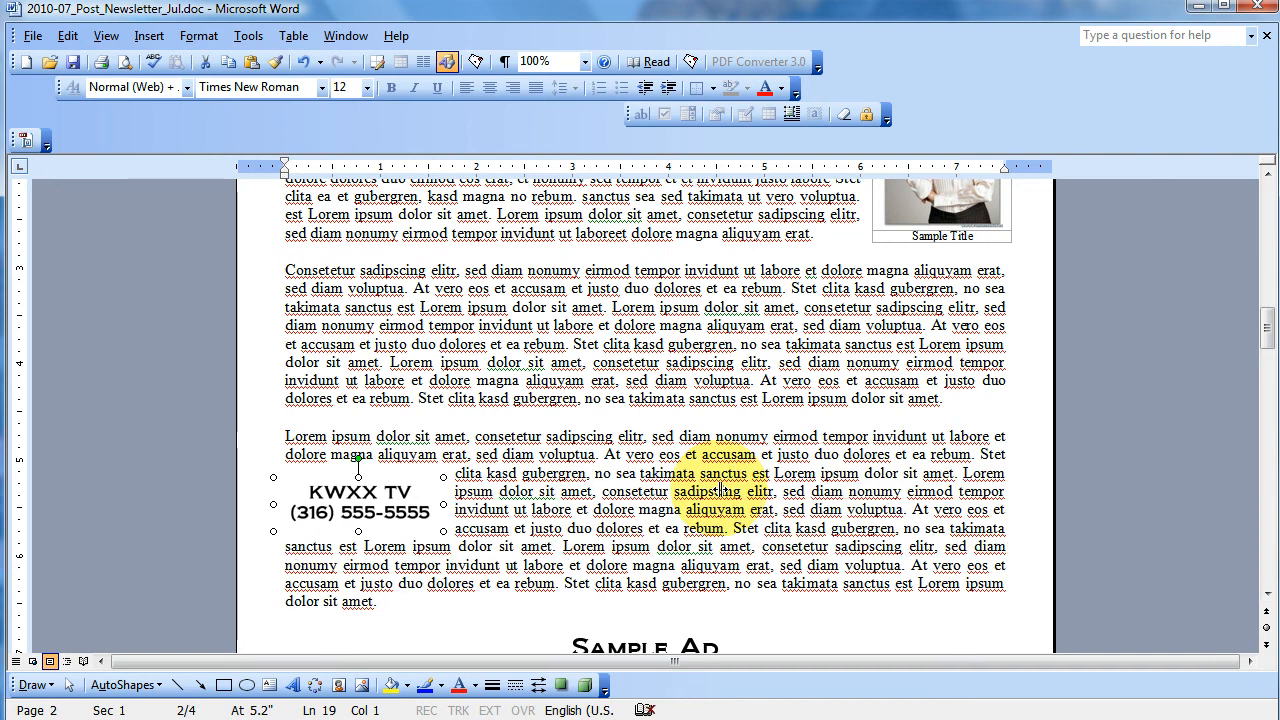
pyautogui.click(795, 520)
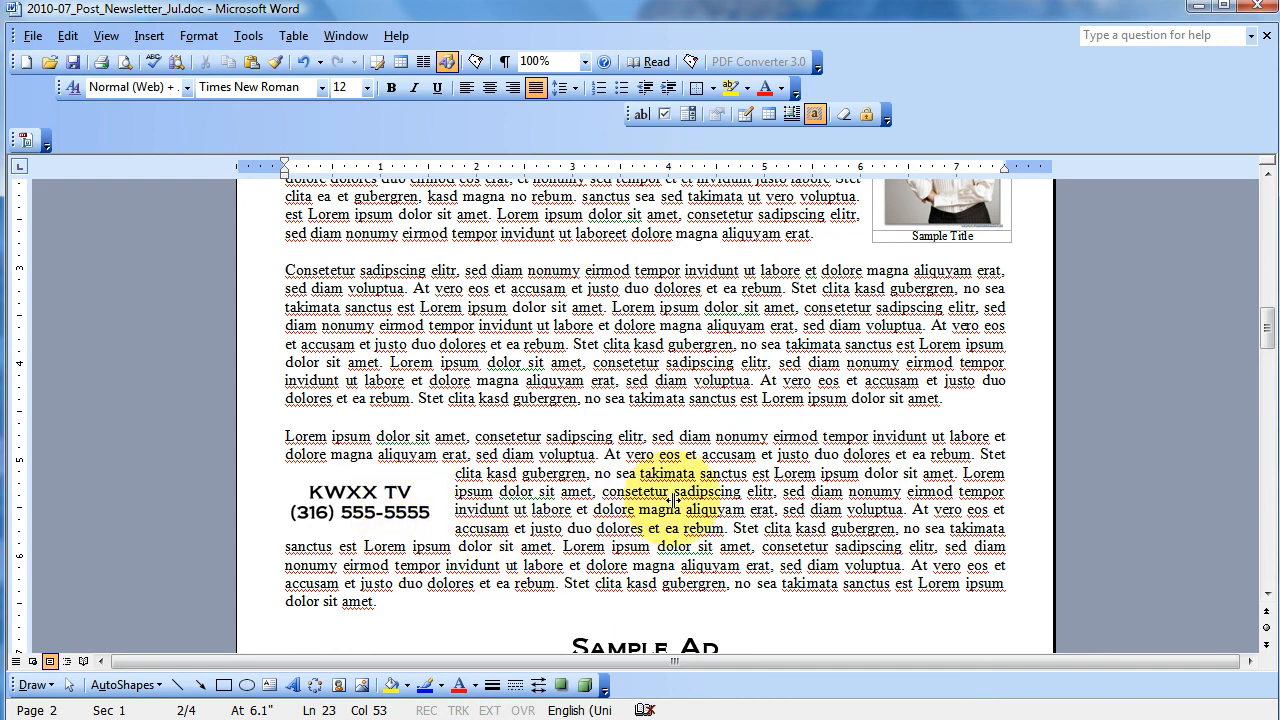
# - Review the placed pictures, ads and Post Hours table across the newsletter's pages, ending at the flower picture on page 1
pyautogui.scroll(-15, 675, 500)
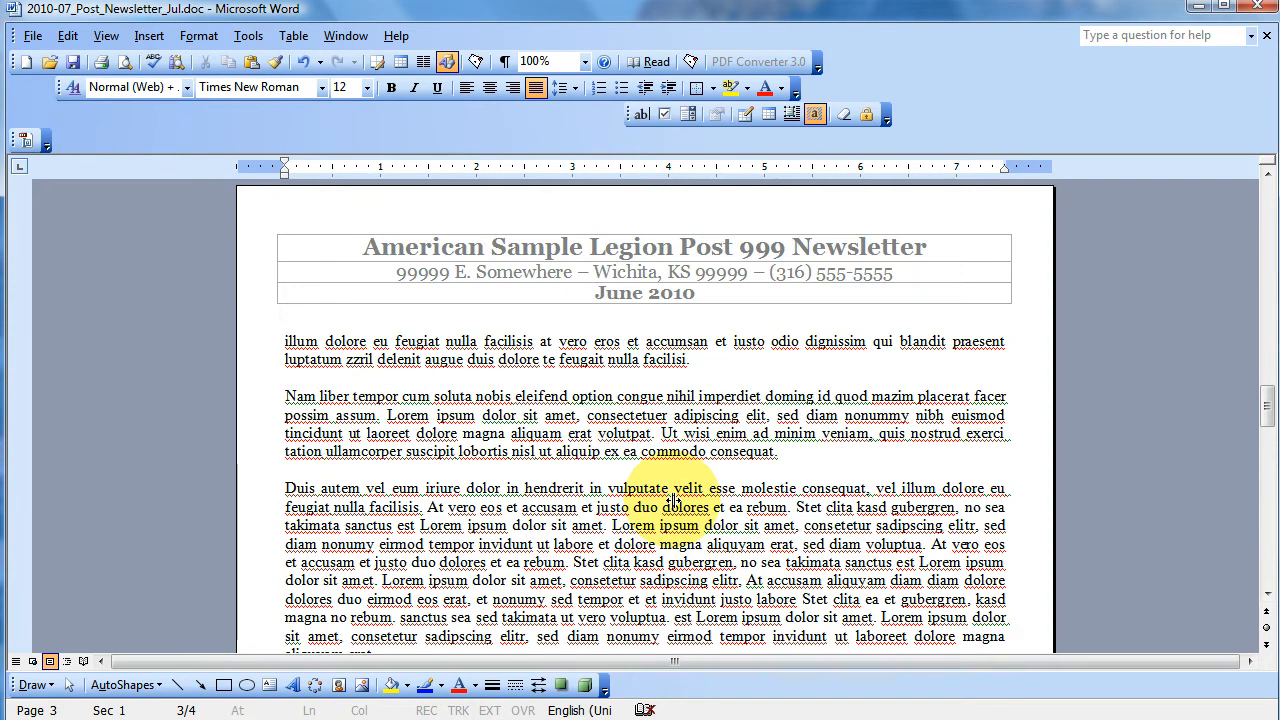
pyautogui.scroll(20, 675, 500)
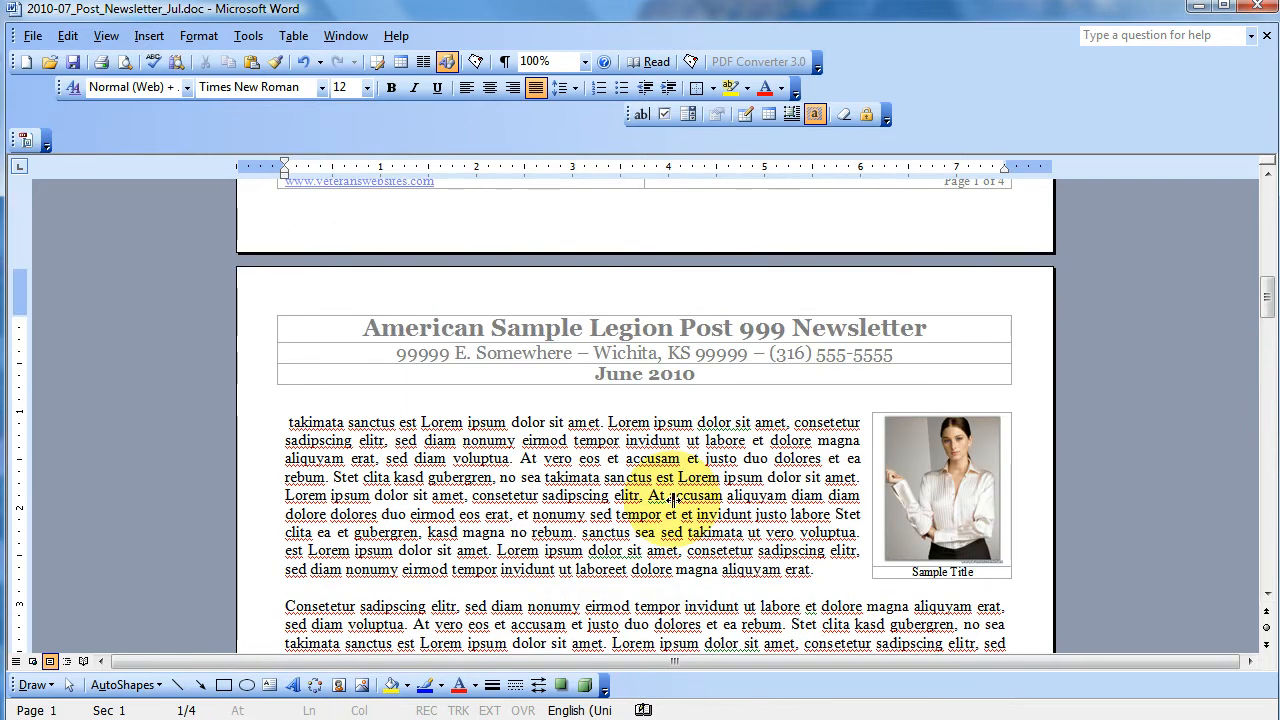
pyautogui.scroll(15, 672, 497)
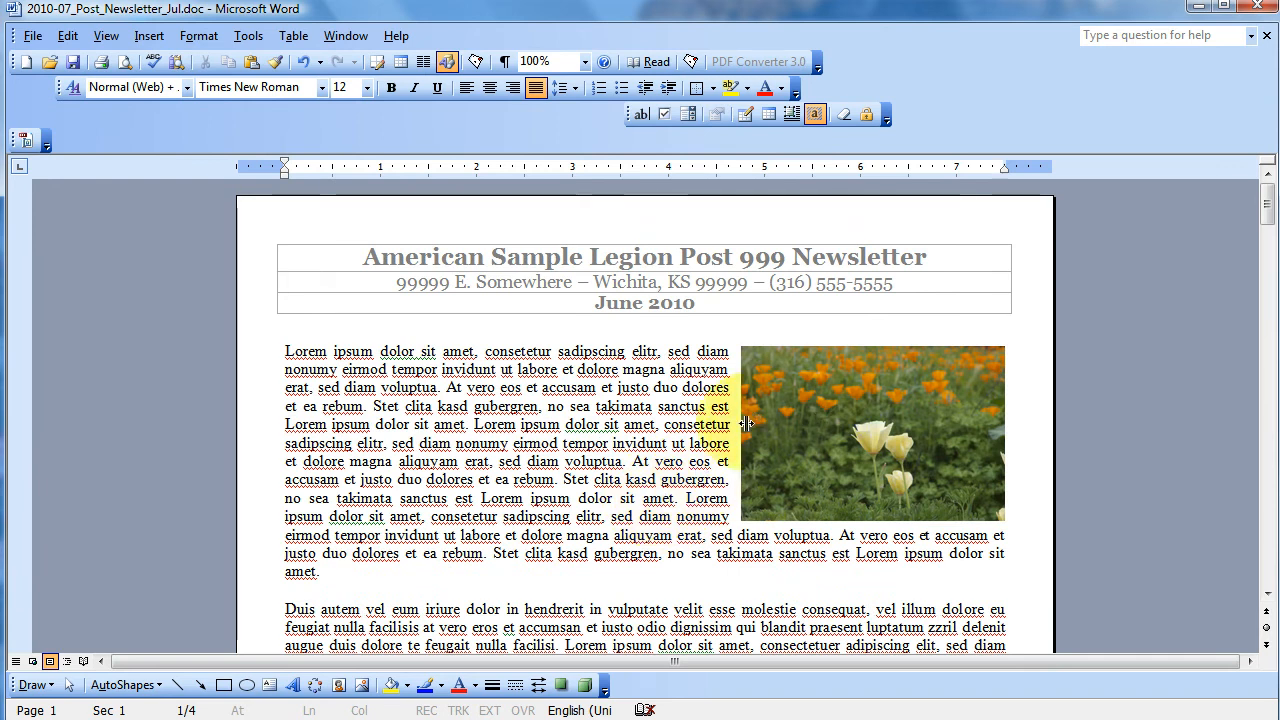
pyautogui.click(793, 445)
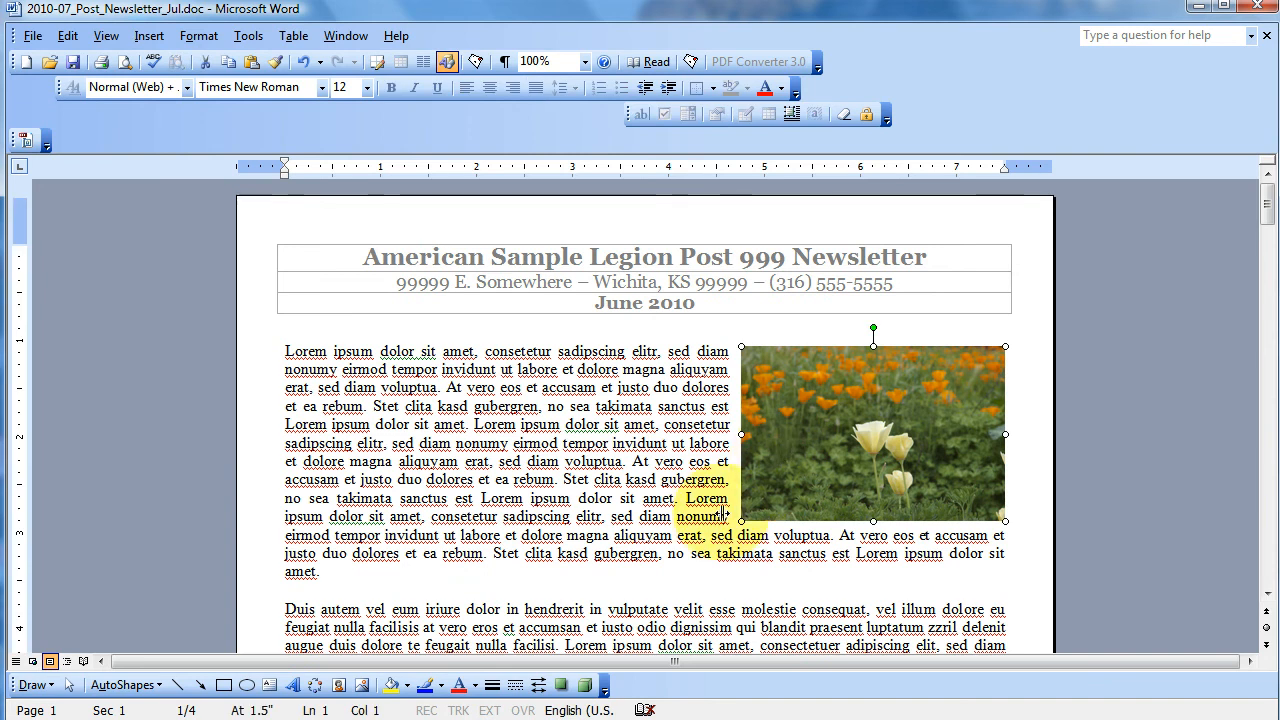
pyautogui.scroll(-8, 667, 533)
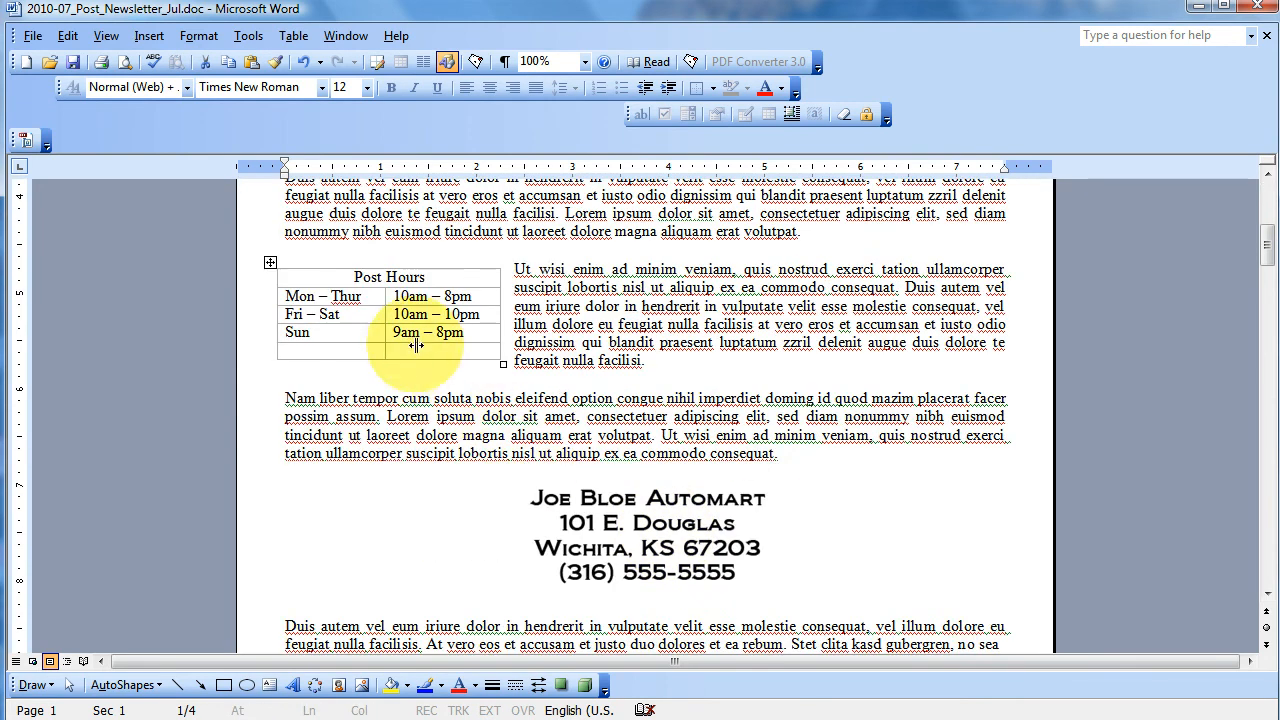
pyautogui.scroll(5, 785, 470)
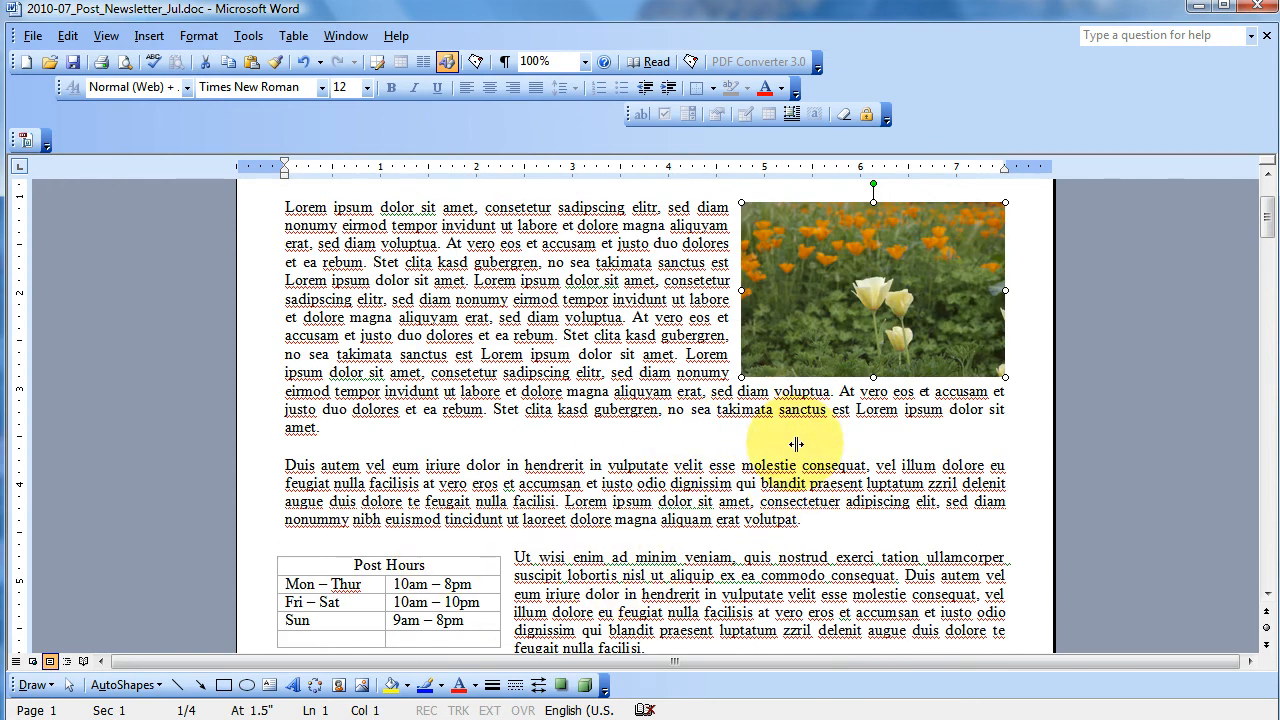
pyautogui.scroll(3, 796, 444)
# - Compress all pictures in the document at Print resolution (200 dpi), deleting their cropped areas
pyautogui.doubleClick(796, 445)
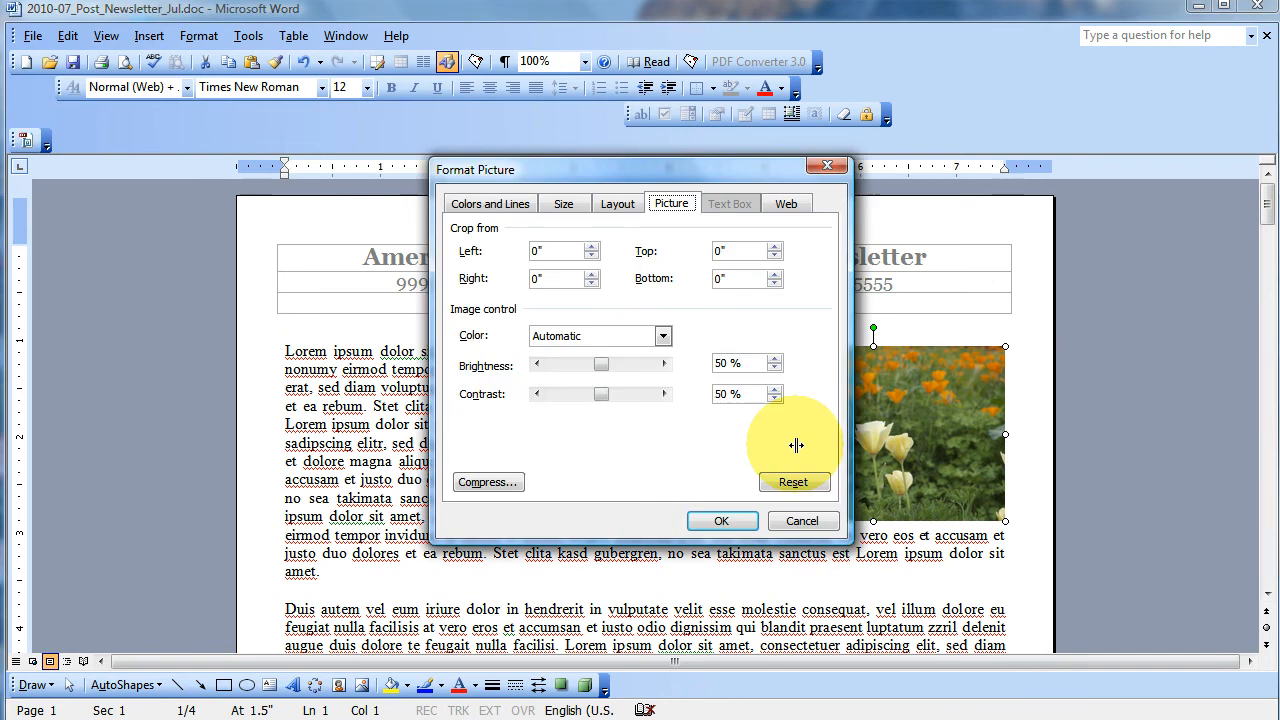
pyautogui.click(489, 481)
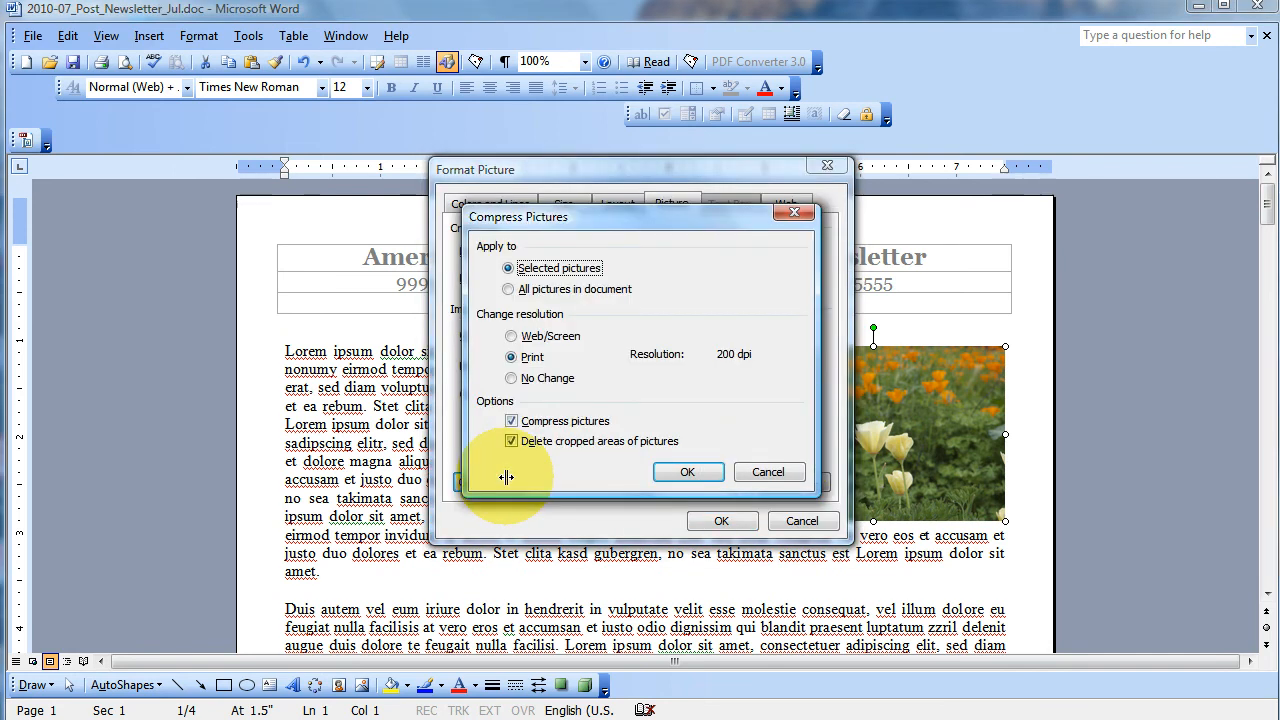
pyautogui.click(512, 289)
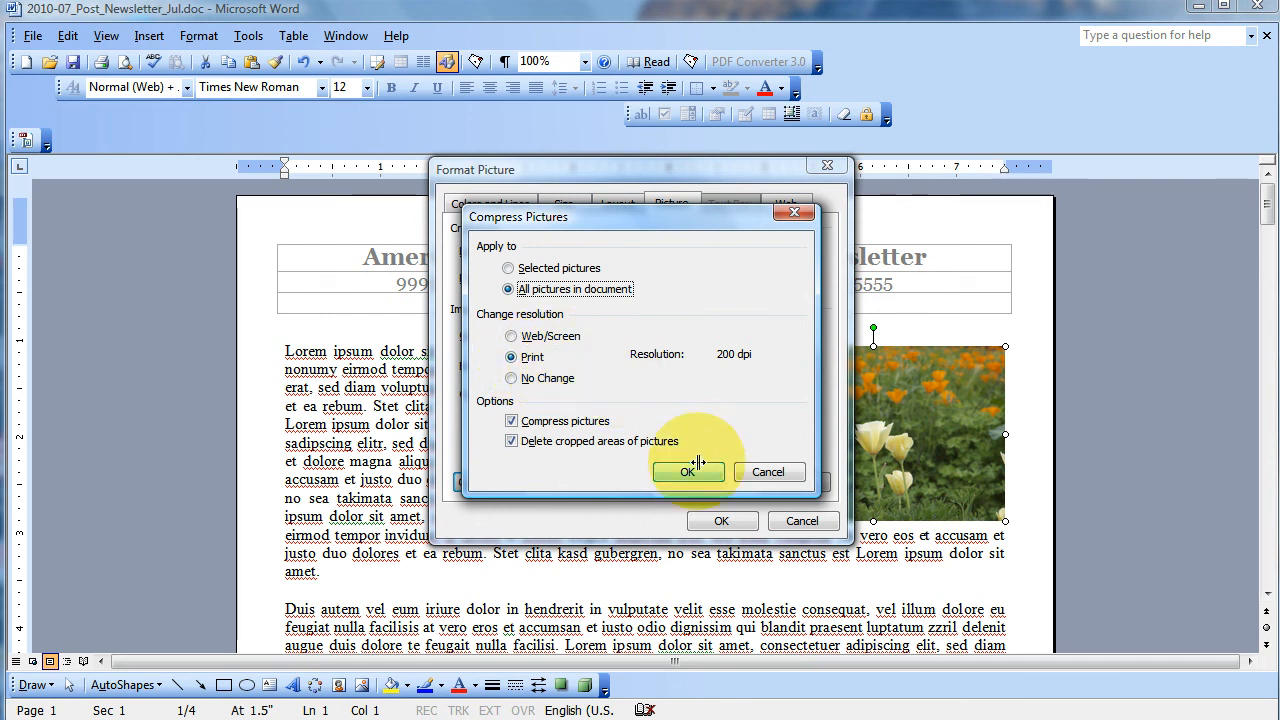
pyautogui.click(520, 336)
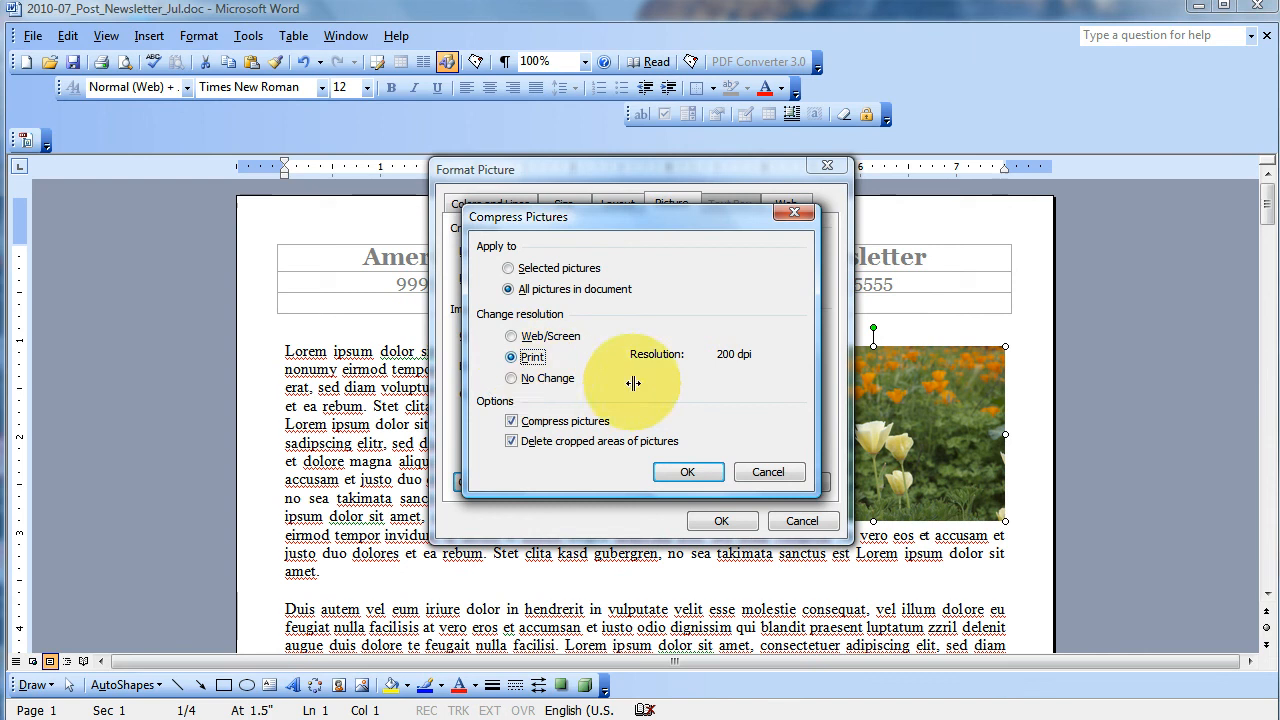
pyautogui.click(686, 471)
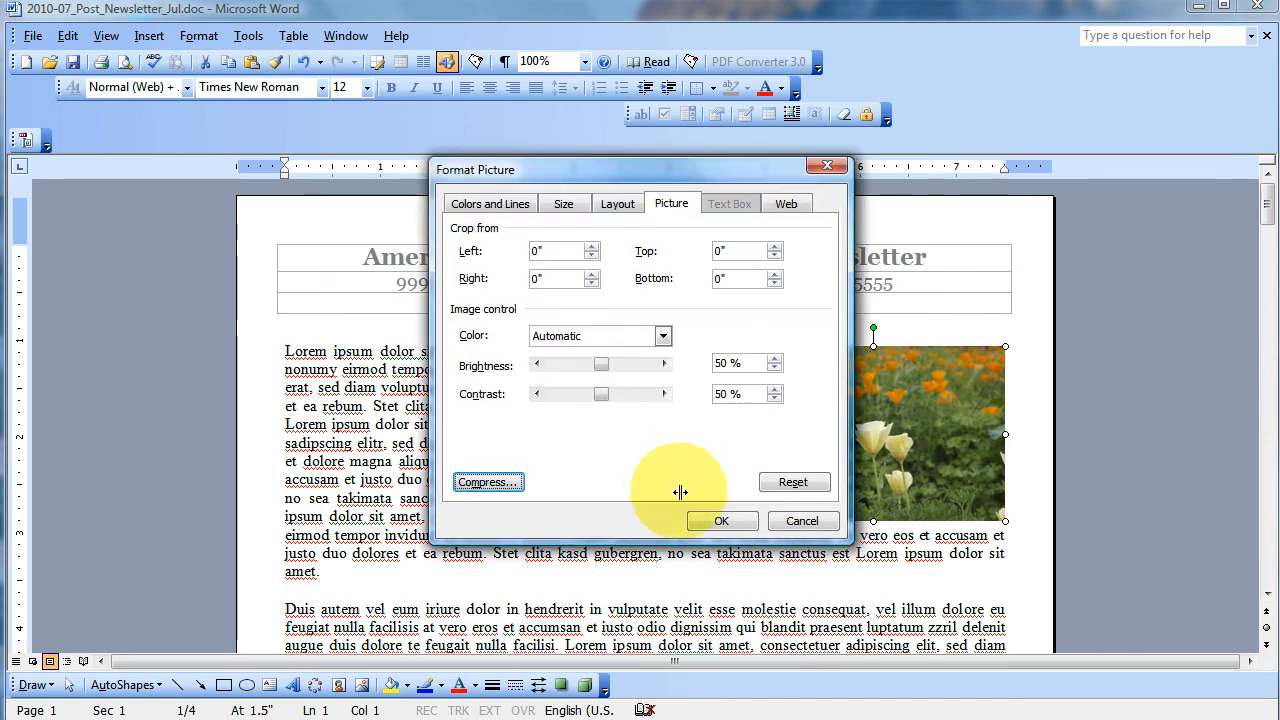
pyautogui.click(716, 518)
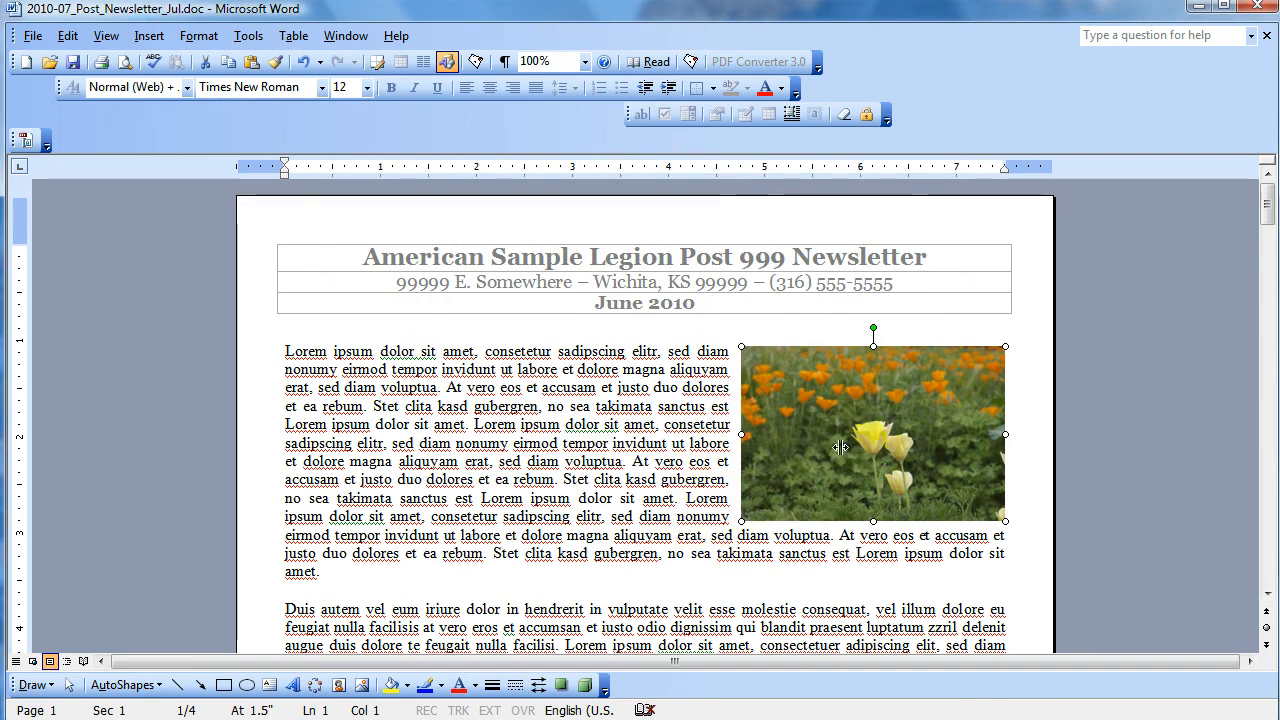
# - Deselect the flower picture and save the newsletter under its current file name
pyautogui.click(718, 449)
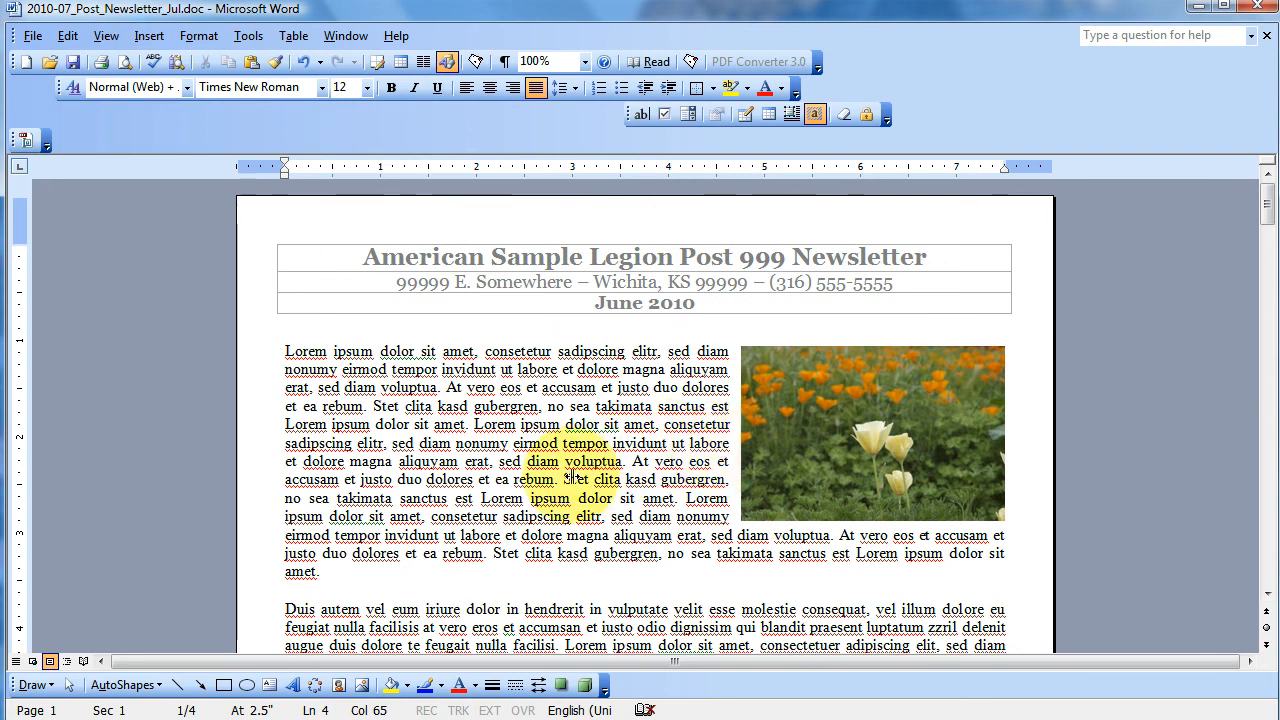
pyautogui.click(30, 37)
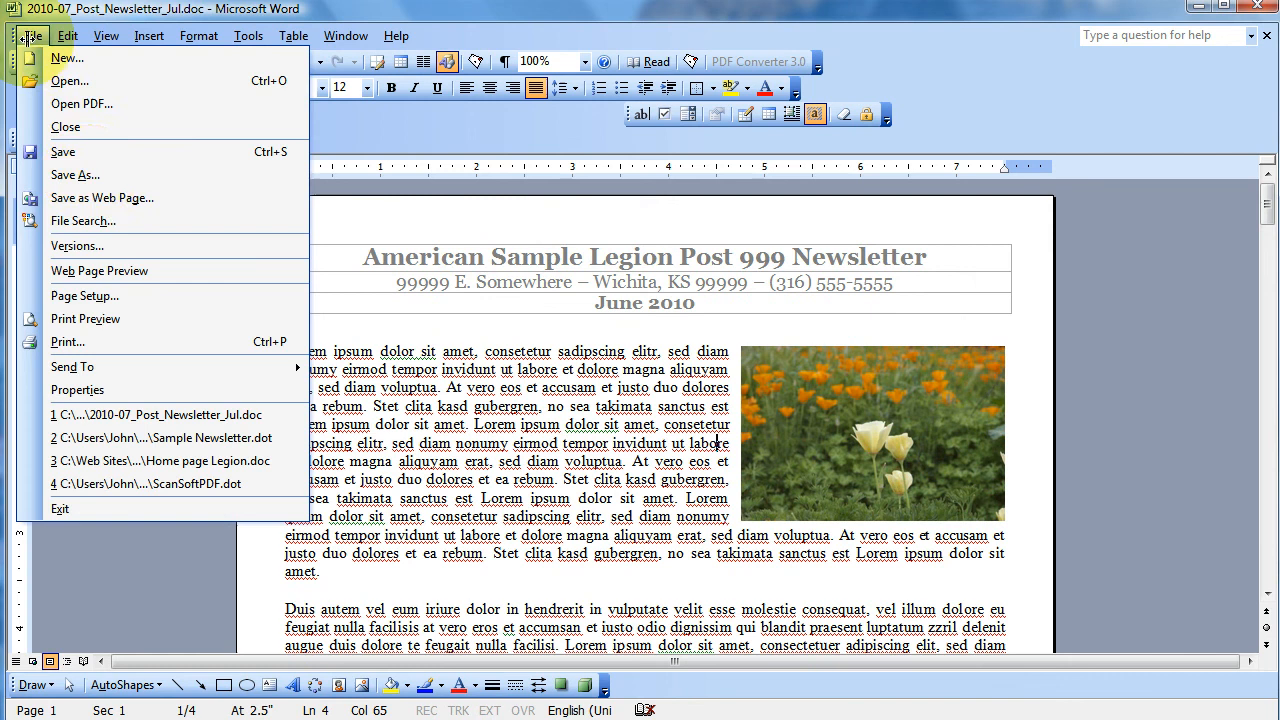
pyautogui.click(80, 152)
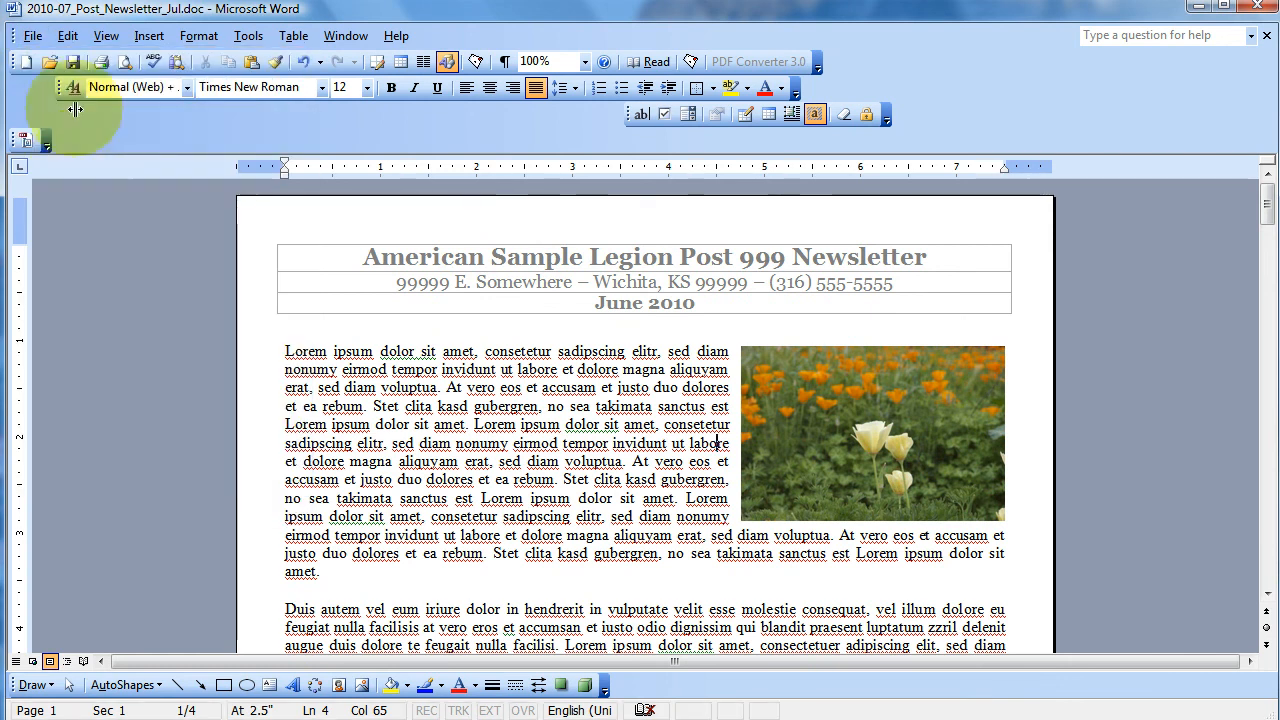
# - Print all pages of the newsletter to the PrimoPDF printer, one copy with no scaling
pyautogui.click(32, 36)
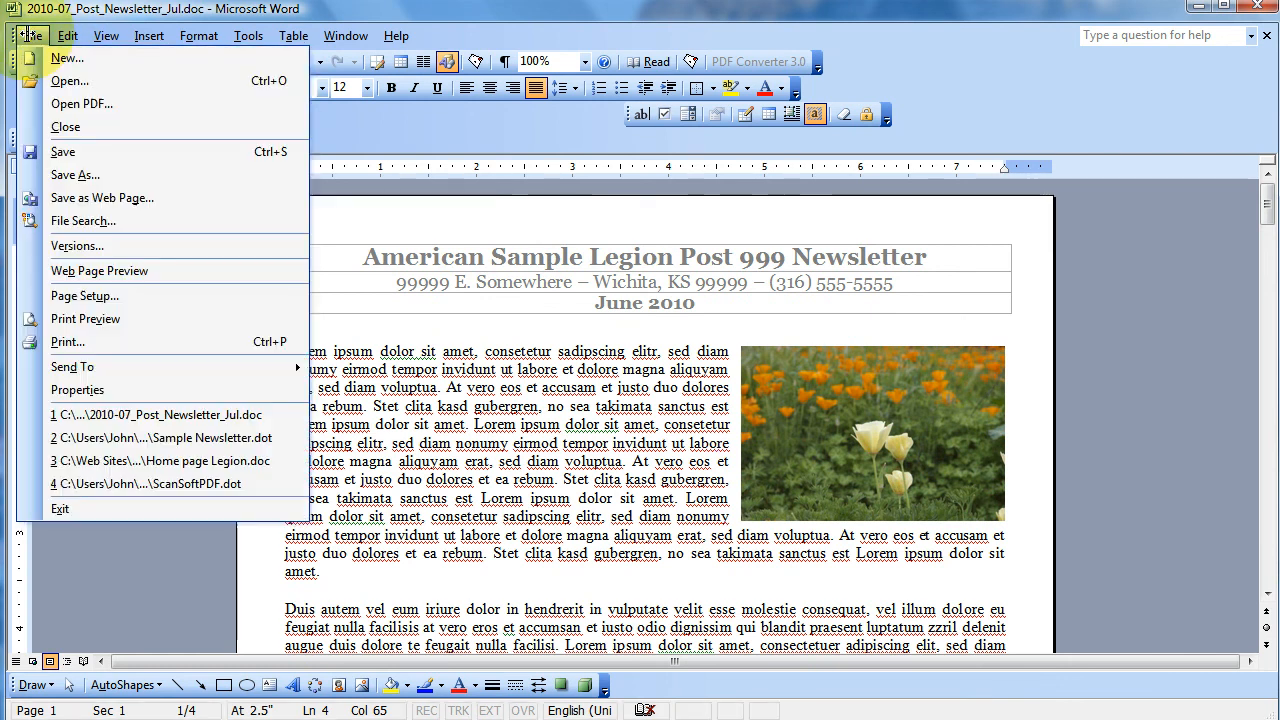
pyautogui.click(95, 341)
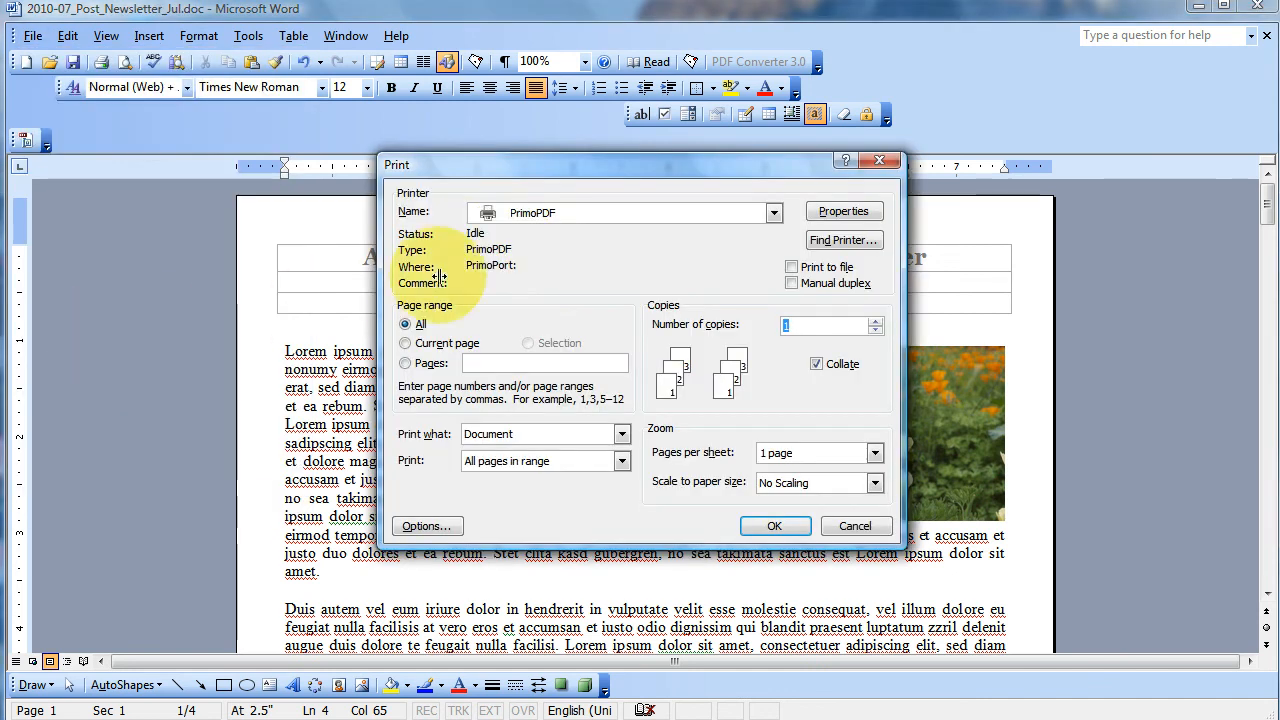
pyautogui.click(563, 213)
pyautogui.click(579, 367)
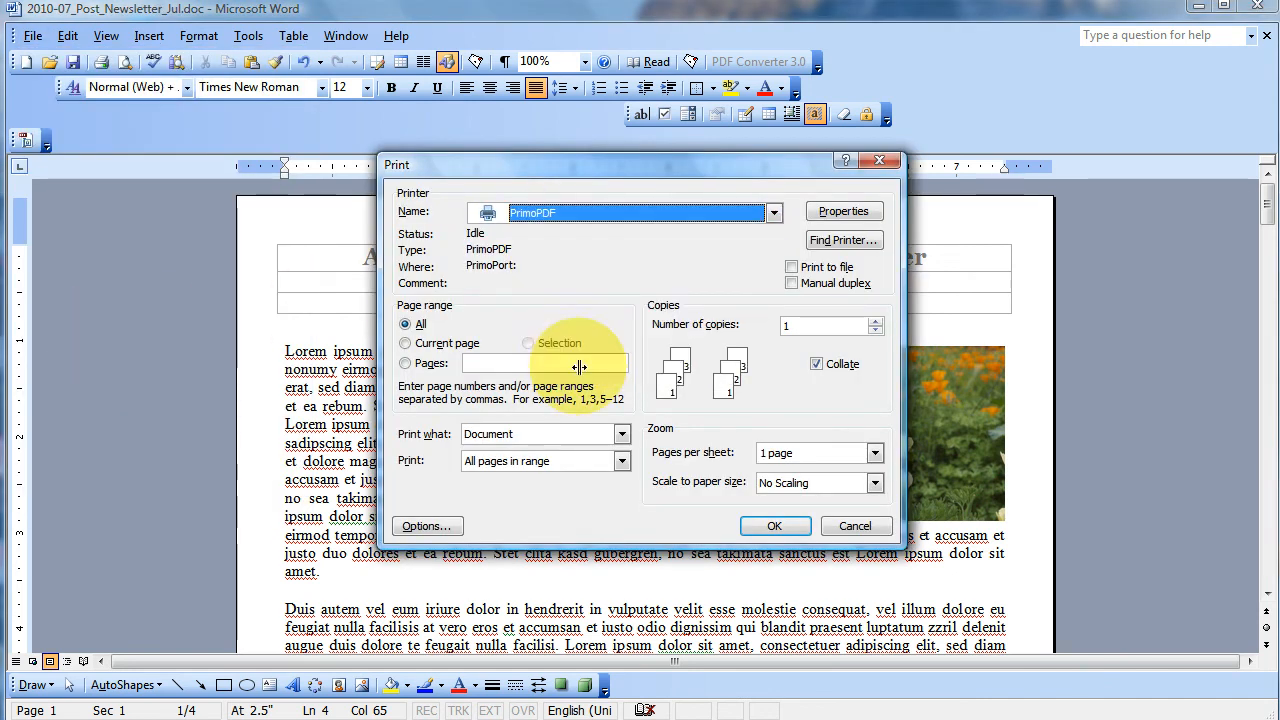
pyautogui.click(774, 526)
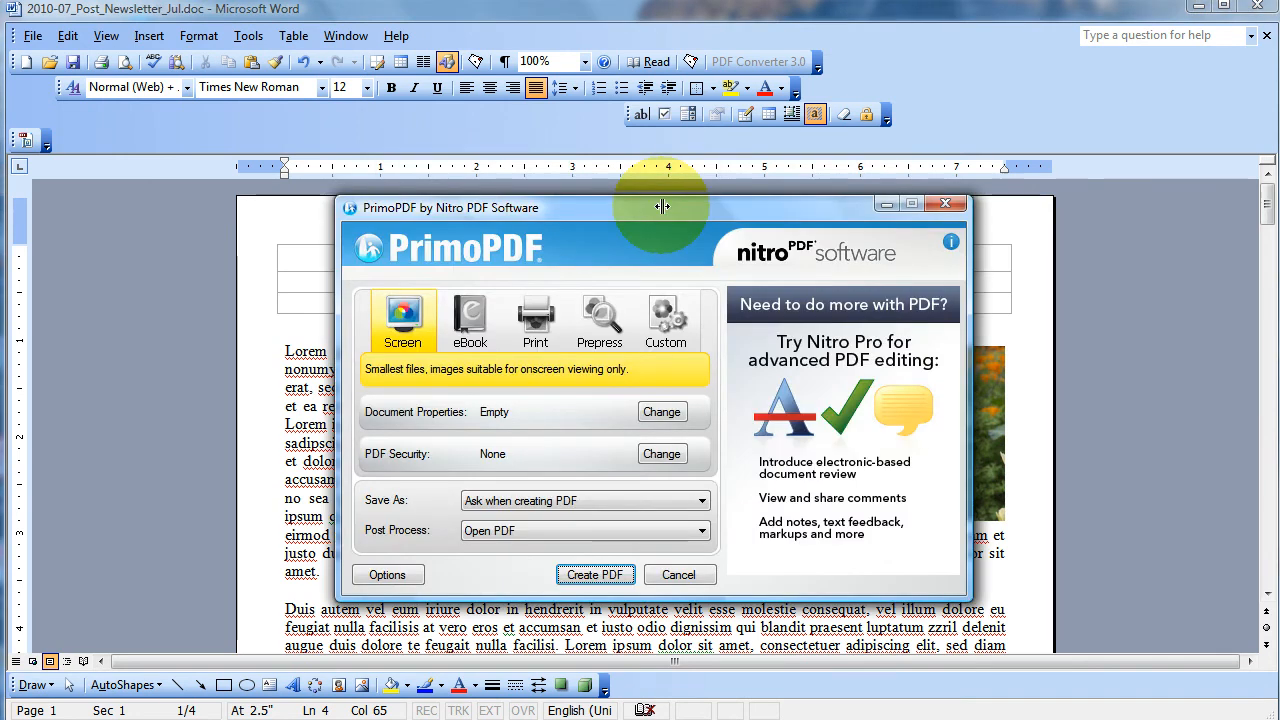
# - Create the PDF with PrimoPDF's Print quality preset and save it in Documents as 2010-07_Post_Newsletter_Jul.pdf
pyautogui.click(534, 330)
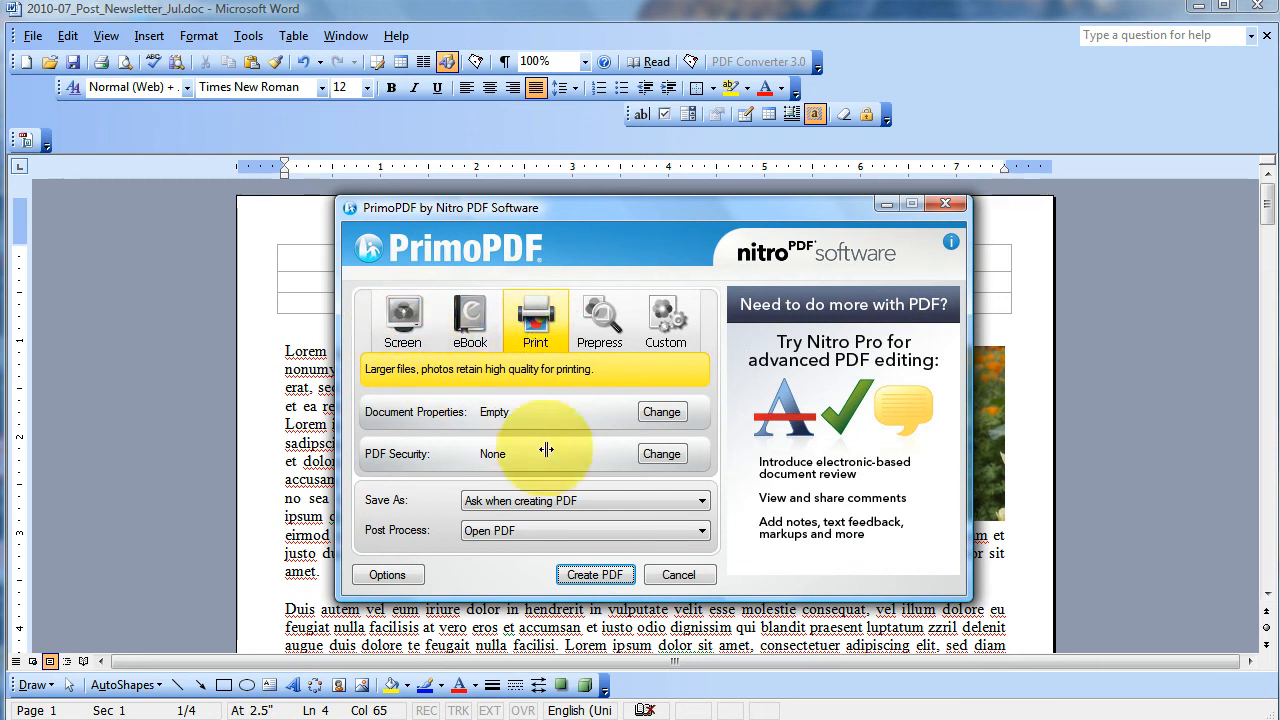
pyautogui.click(585, 576)
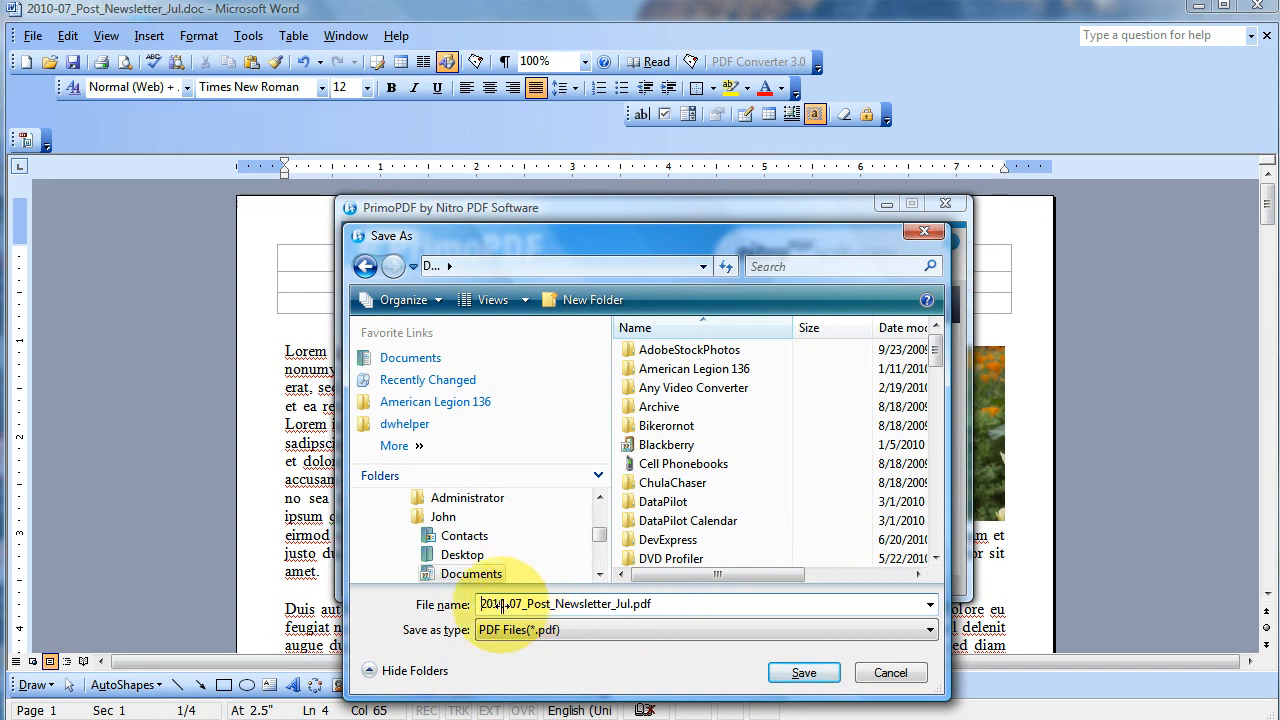
pyautogui.click(790, 671)
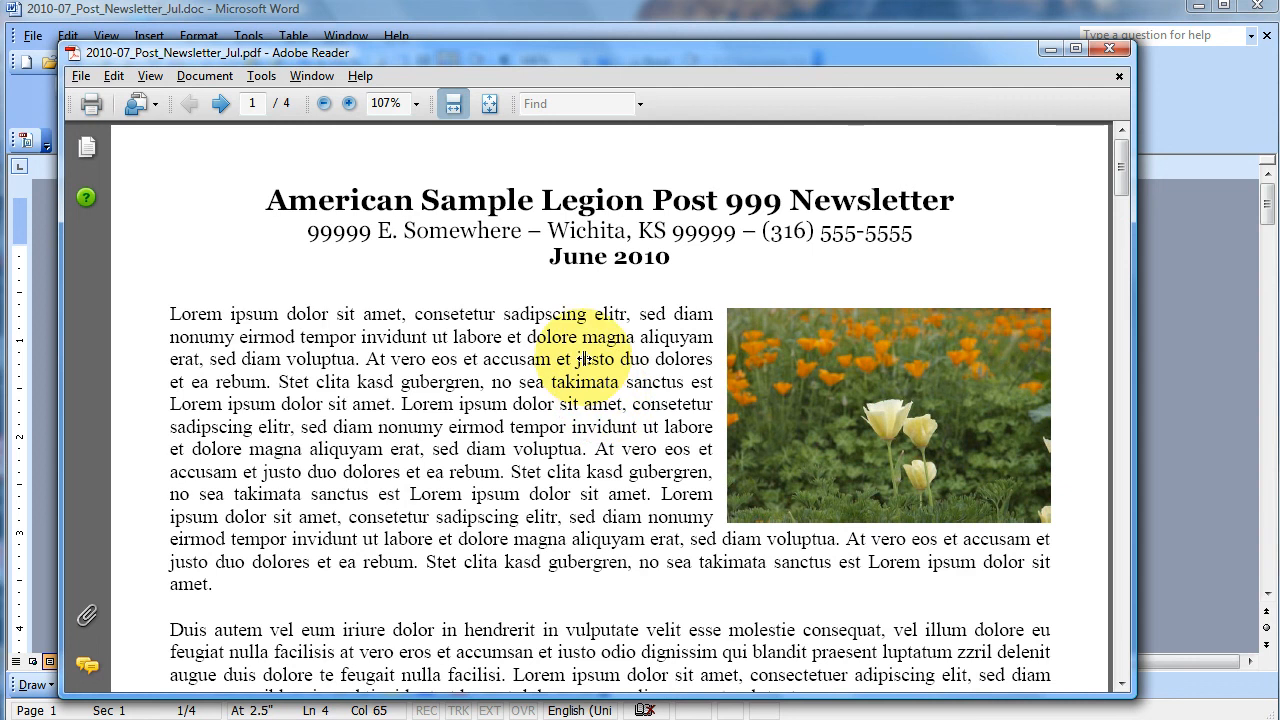
# - Review the pages of the newsletter PDF in Adobe Reader and return to page 1
pyautogui.scroll(-15, 585, 358)
pyautogui.scroll(-15, 531, 337)
pyautogui.scroll(-12, 531, 337)
pyautogui.scroll(5, 528, 334)
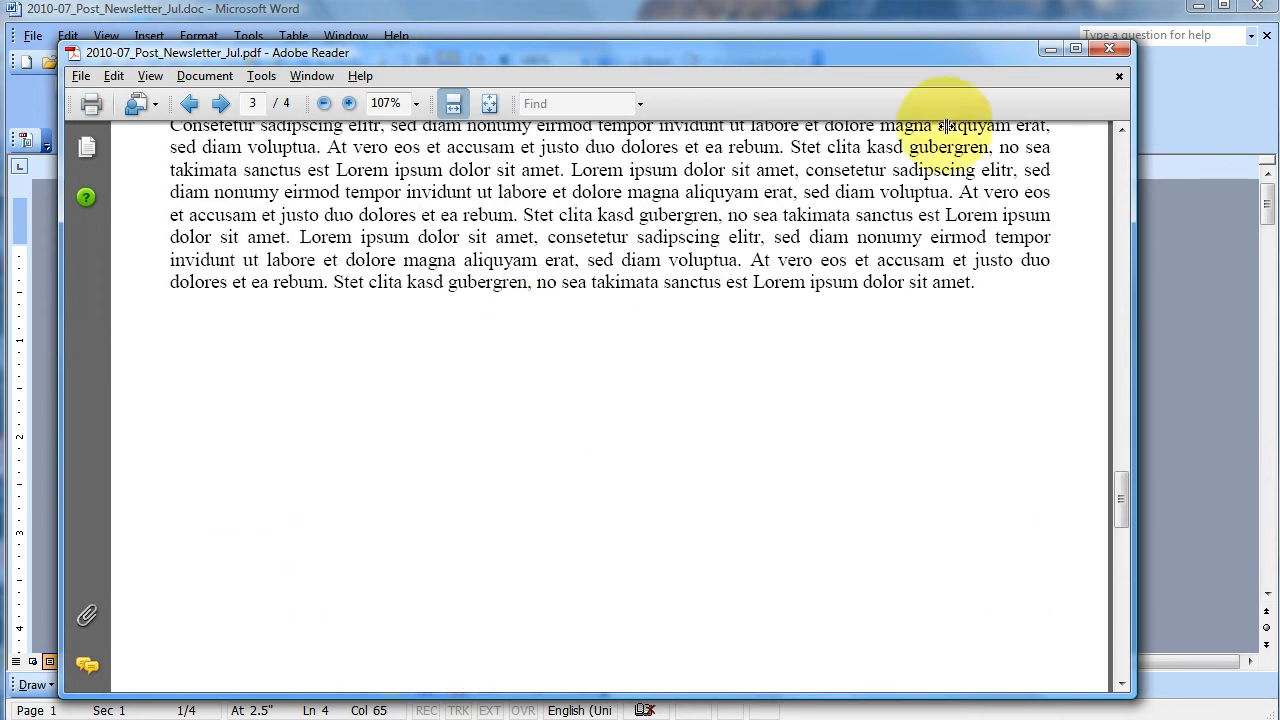
pyautogui.click(1121, 150)
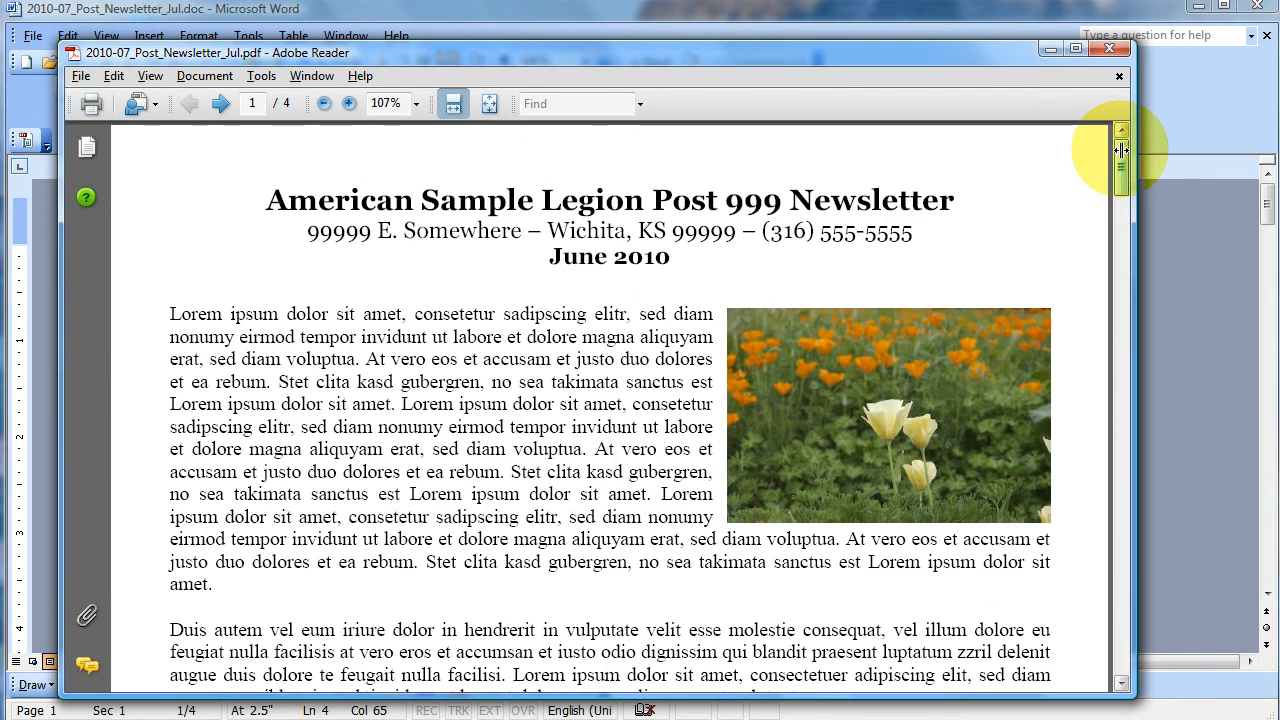
# - Close the newsletter PDF and switch to Windows Explorer, opening the Documents folder to find the newsletter's DOC and PDF files
pyautogui.click(1109, 48)
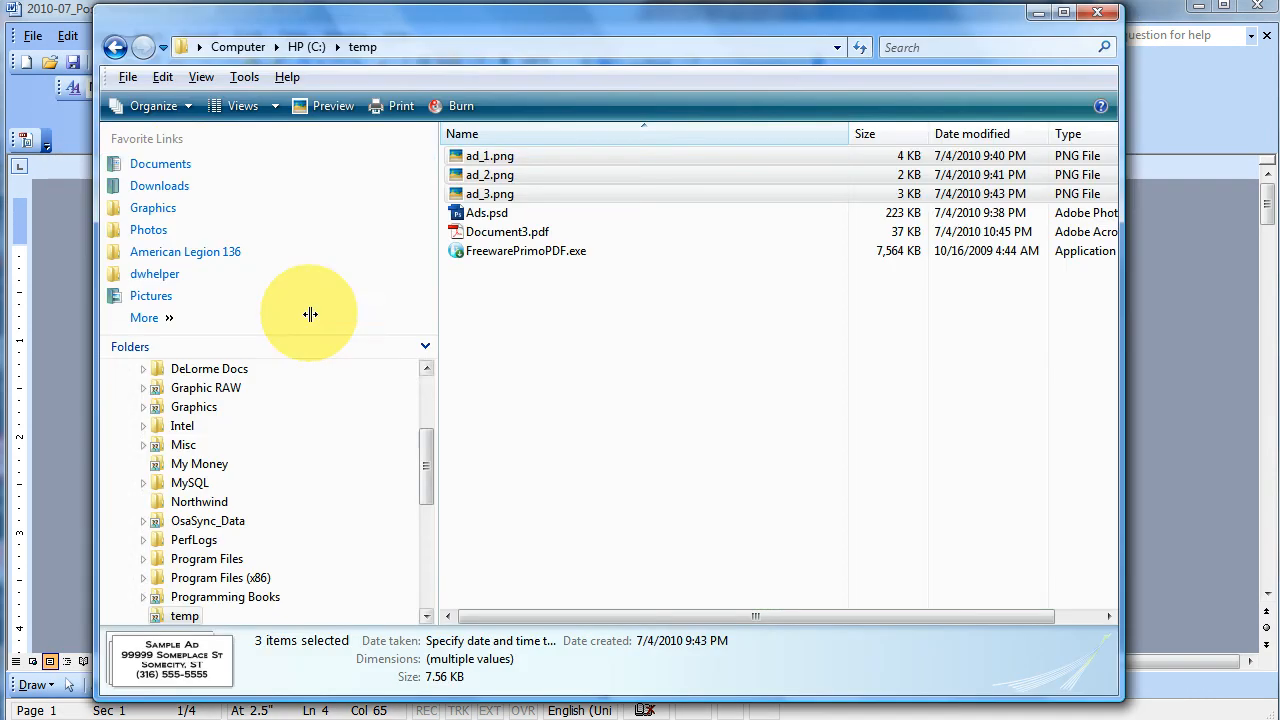
pyautogui.click(183, 166)
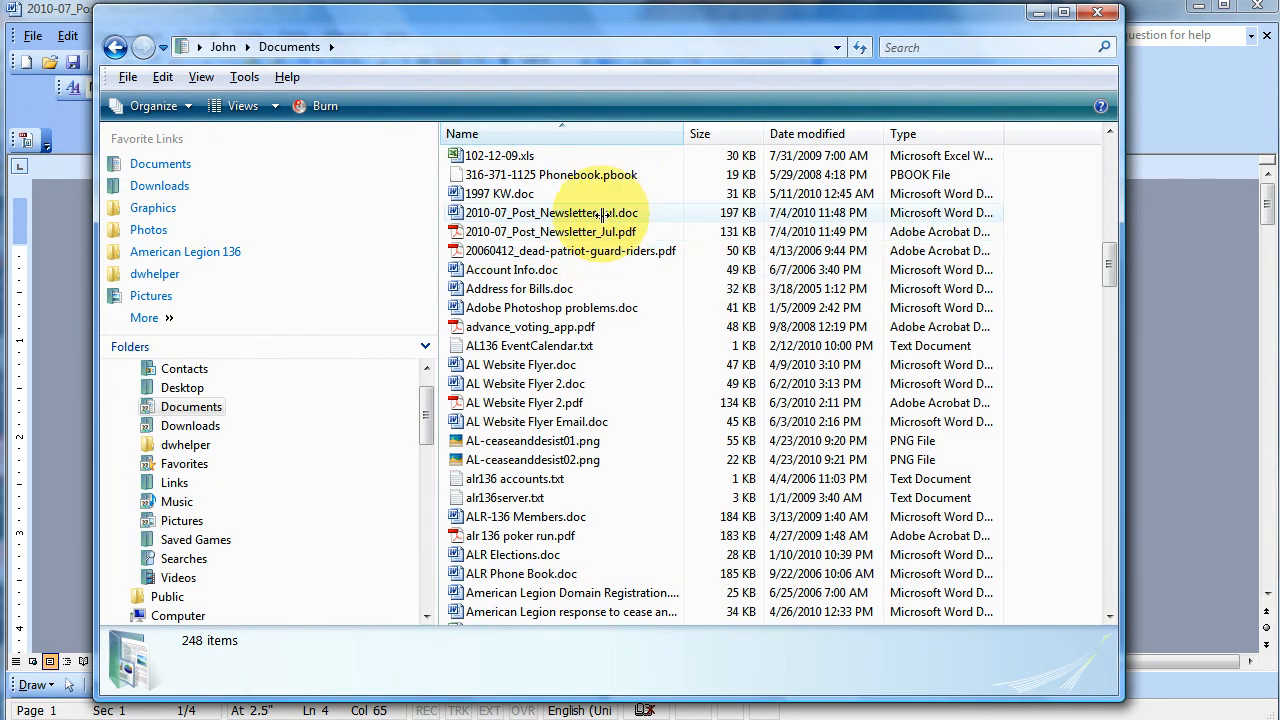